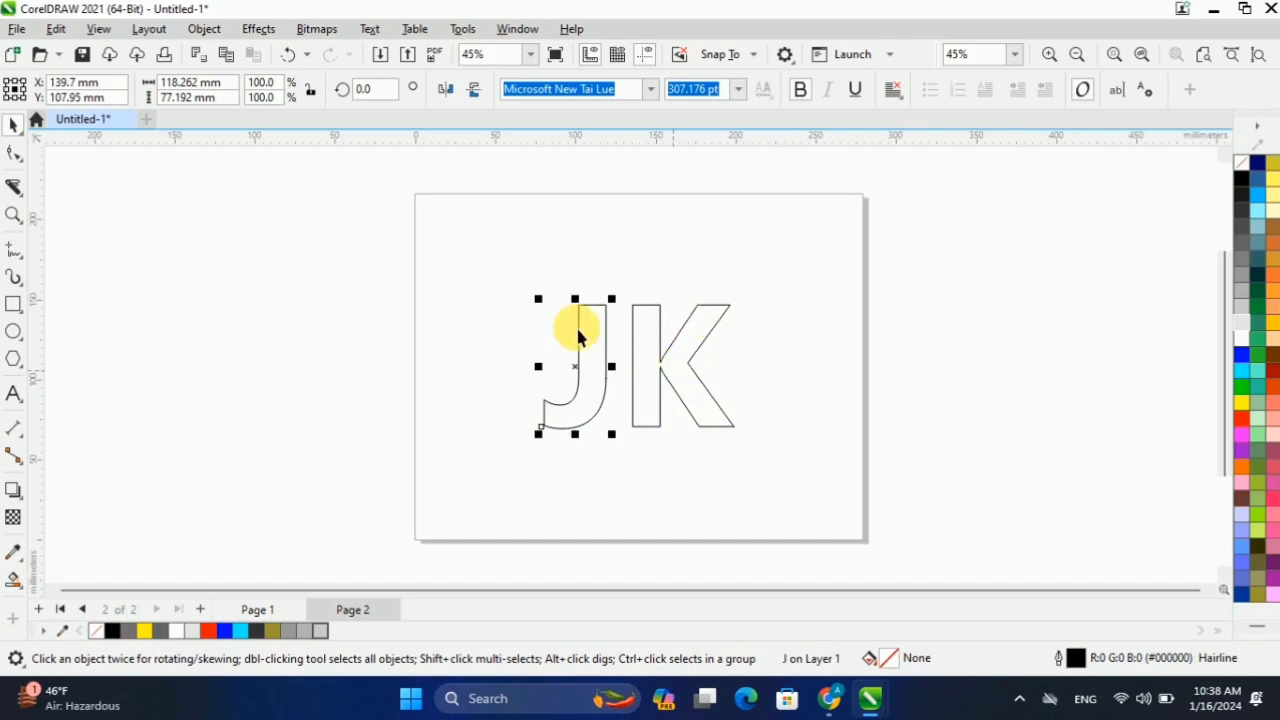
Extrude the letter J with the parallel back extrusion type and shorten its depth toward the upper right.
{"action": "left_click", "coordinate": [25, 494]}
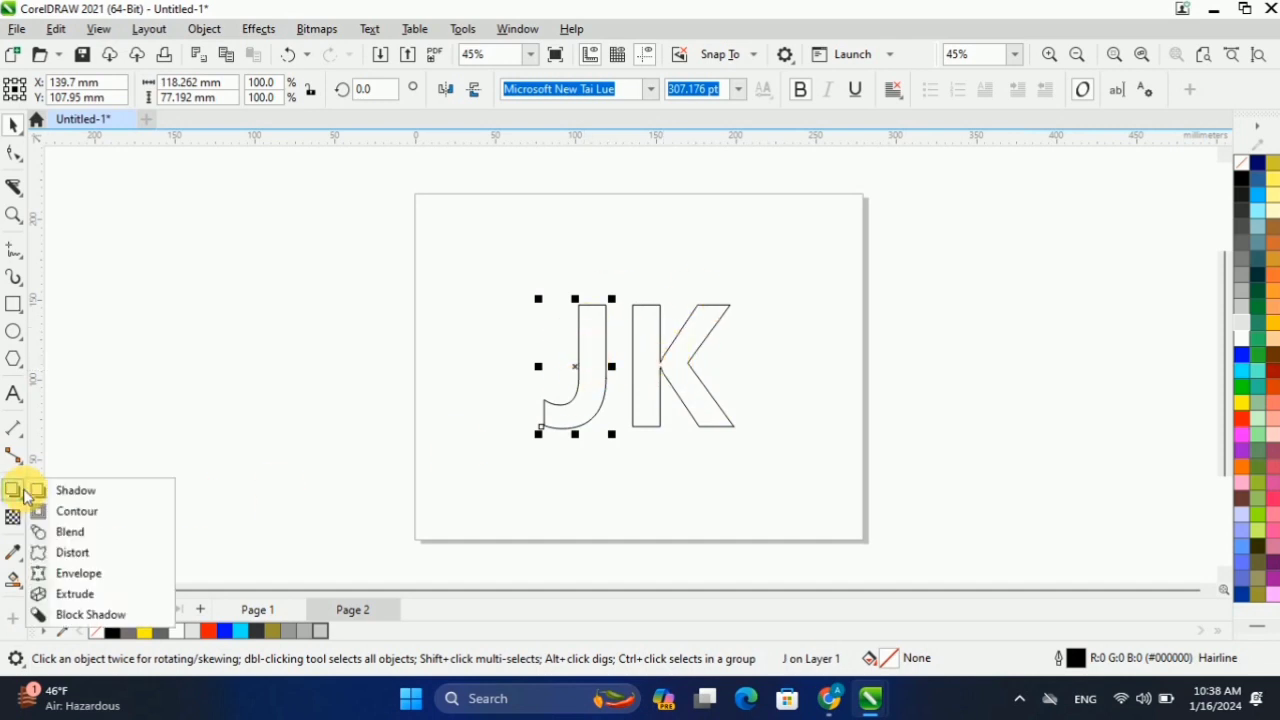
{"action": "left_click", "coordinate": [85, 596]}
{"action": "left_click_drag", "start_coordinate": [616, 390], "coordinate": [625, 345]}
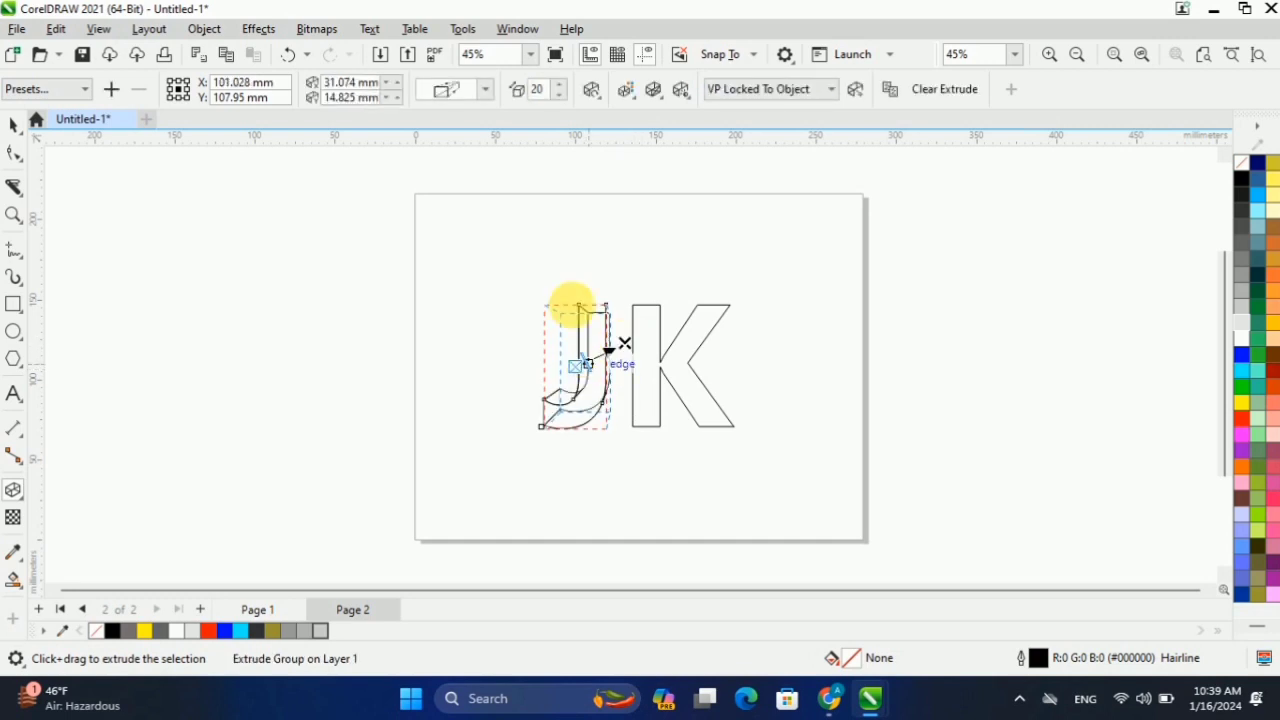
{"action": "left_click", "coordinate": [472, 91]}
{"action": "left_click", "coordinate": [471, 214]}
{"action": "scroll", "coordinate": [597, 348], "scroll_direction": "up", "scroll_amount": 4}
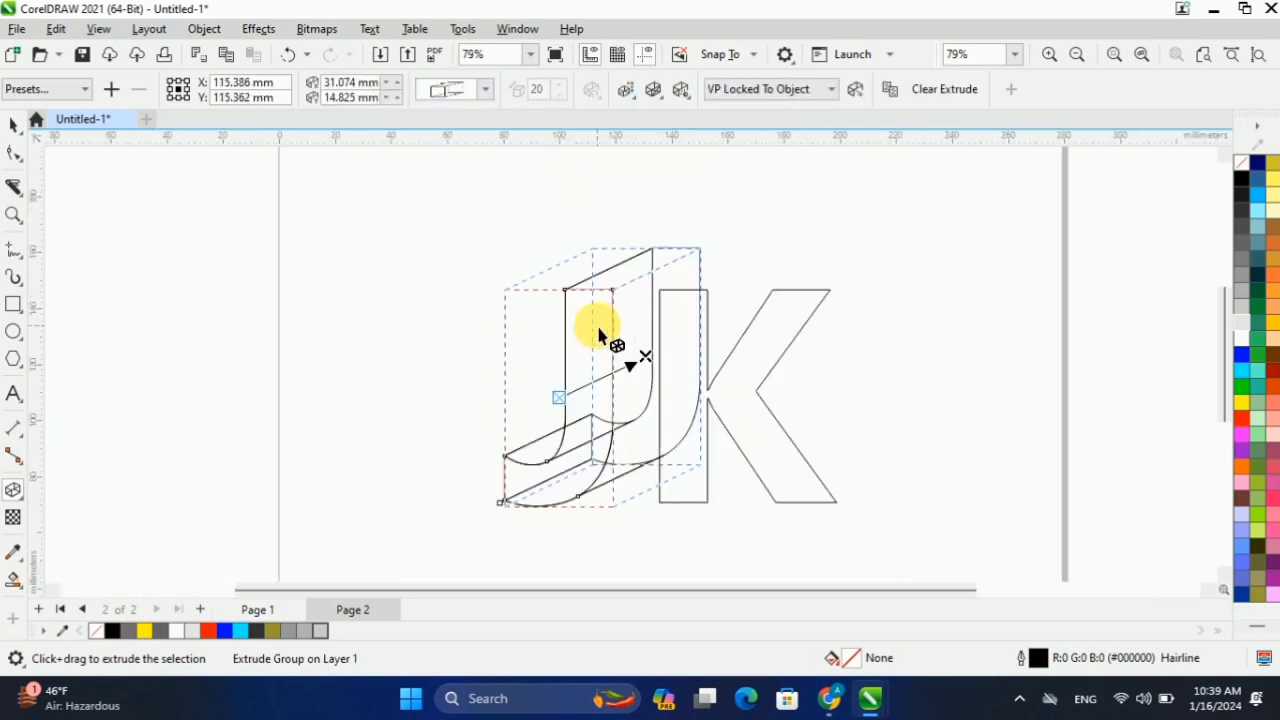
{"action": "left_click_drag", "start_coordinate": [655, 362], "coordinate": [586, 391]}
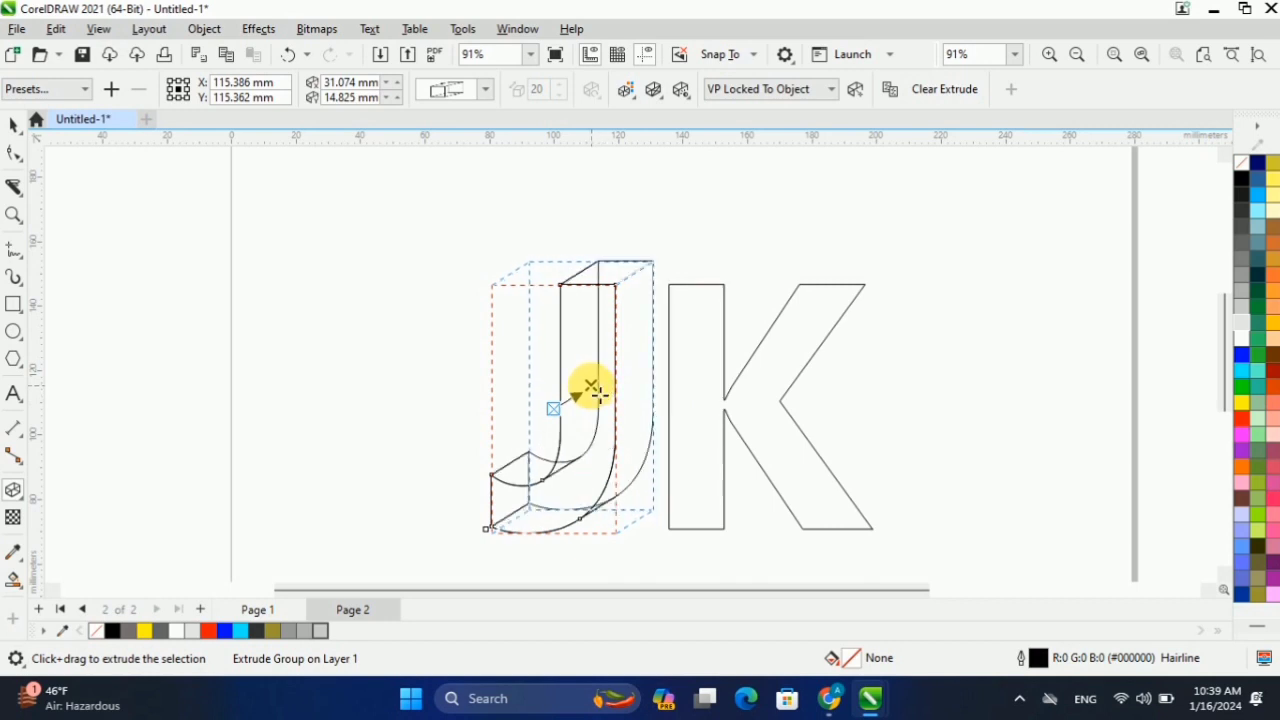
{"action": "key", "text": "space"}
{"action": "left_click", "coordinate": [285, 249]}
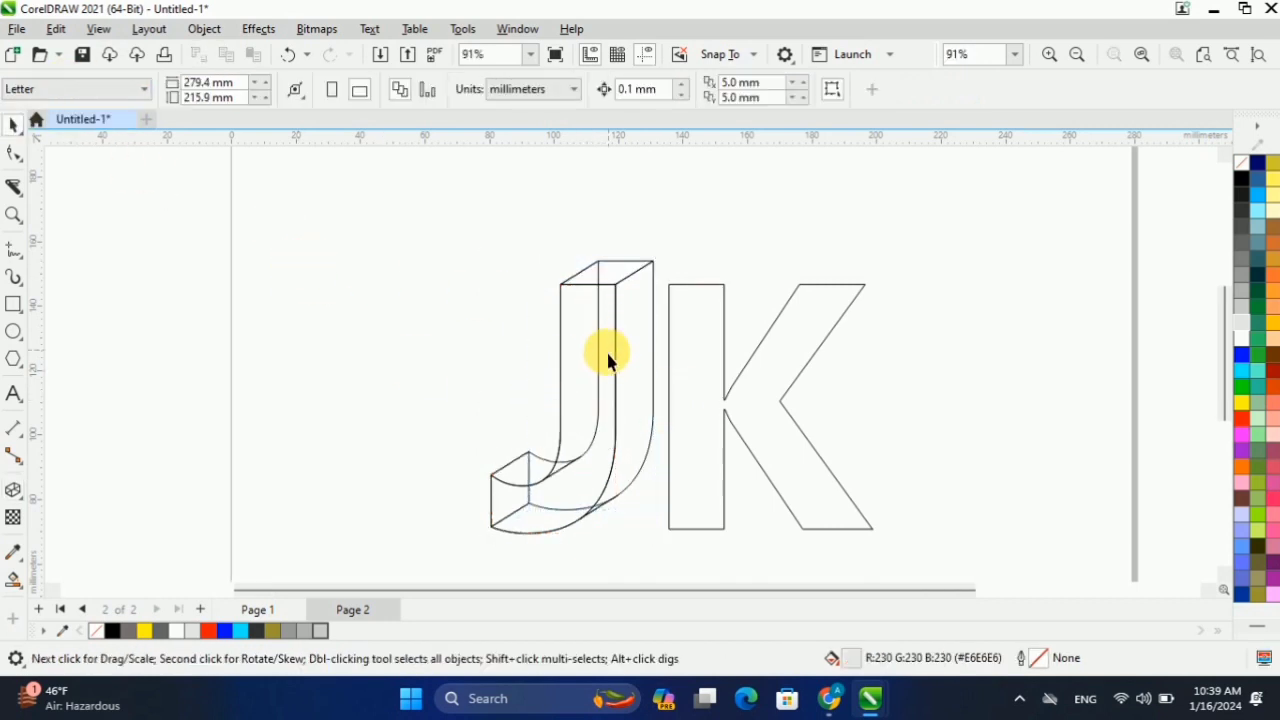
Extrude the letter K with the parallel back extrusion type, matching its depth and direction to the J.
{"action": "scroll", "coordinate": [606, 358], "scroll_direction": "down", "scroll_amount": 1}
{"action": "left_click", "coordinate": [685, 406]}
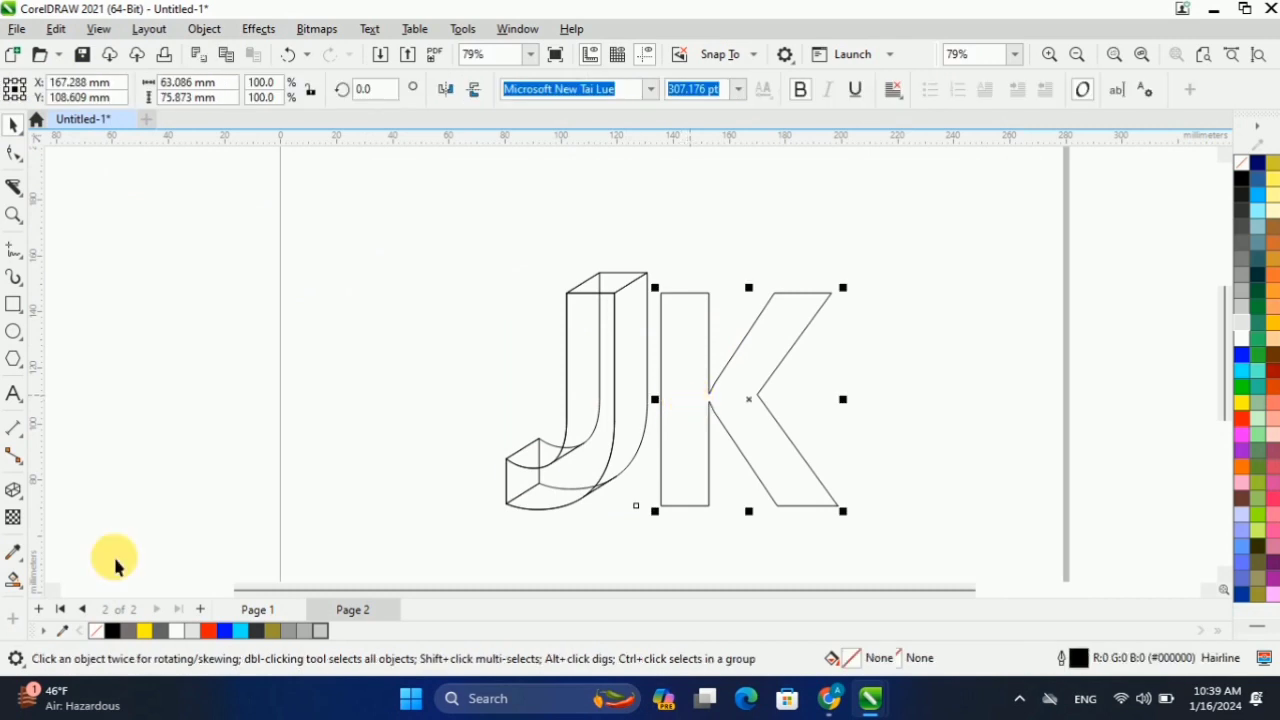
{"action": "left_click", "coordinate": [13, 490]}
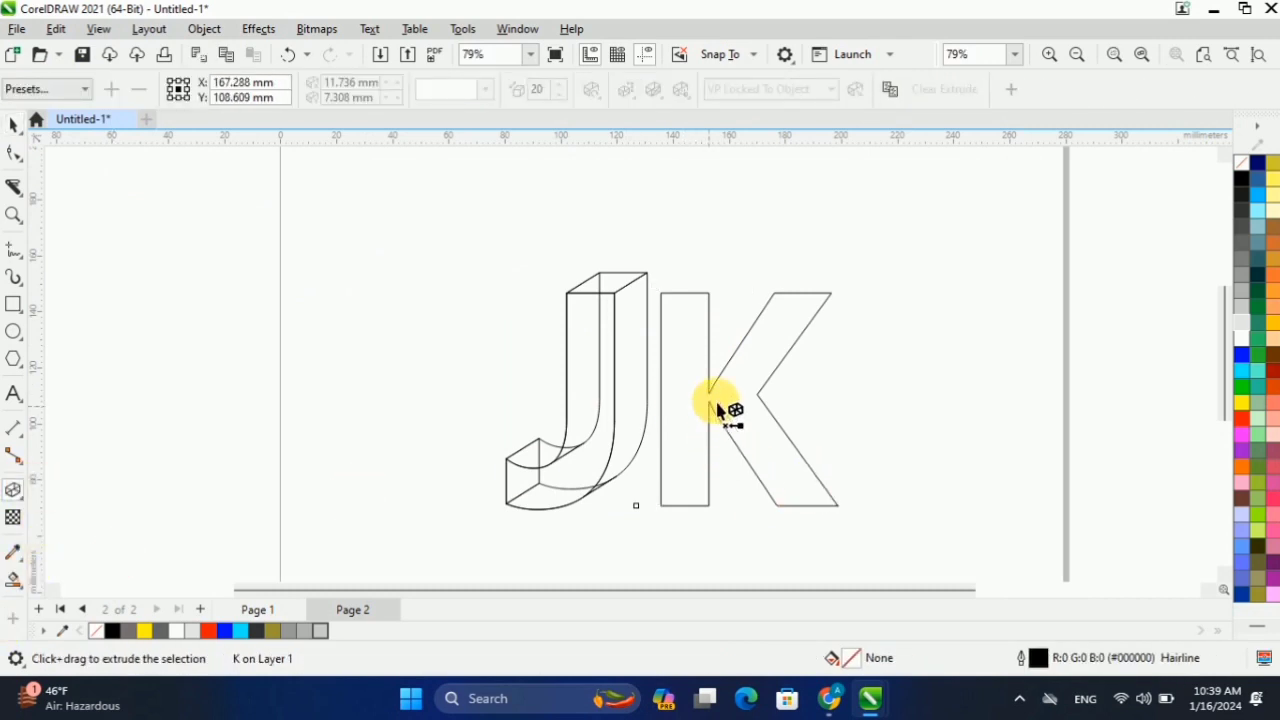
{"action": "left_click_drag", "start_coordinate": [717, 410], "coordinate": [772, 366]}
{"action": "left_click", "coordinate": [452, 89]}
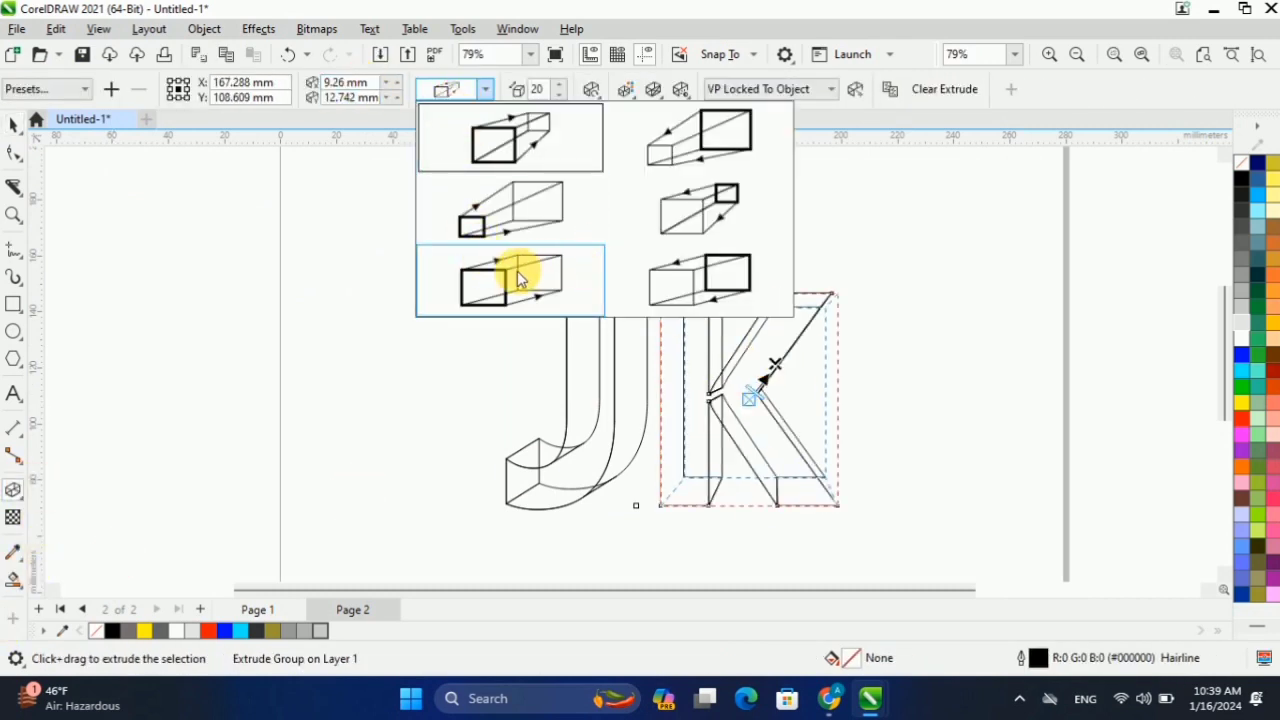
{"action": "left_click", "coordinate": [517, 273]}
{"action": "mouse_move", "coordinate": [779, 369]}
{"action": "left_mouse_down"}
{"action": "mouse_move", "coordinate": [805, 388]}
{"action": "mouse_move", "coordinate": [793, 382]}
{"action": "left_mouse_up"}
{"action": "left_click", "coordinate": [14, 127]}
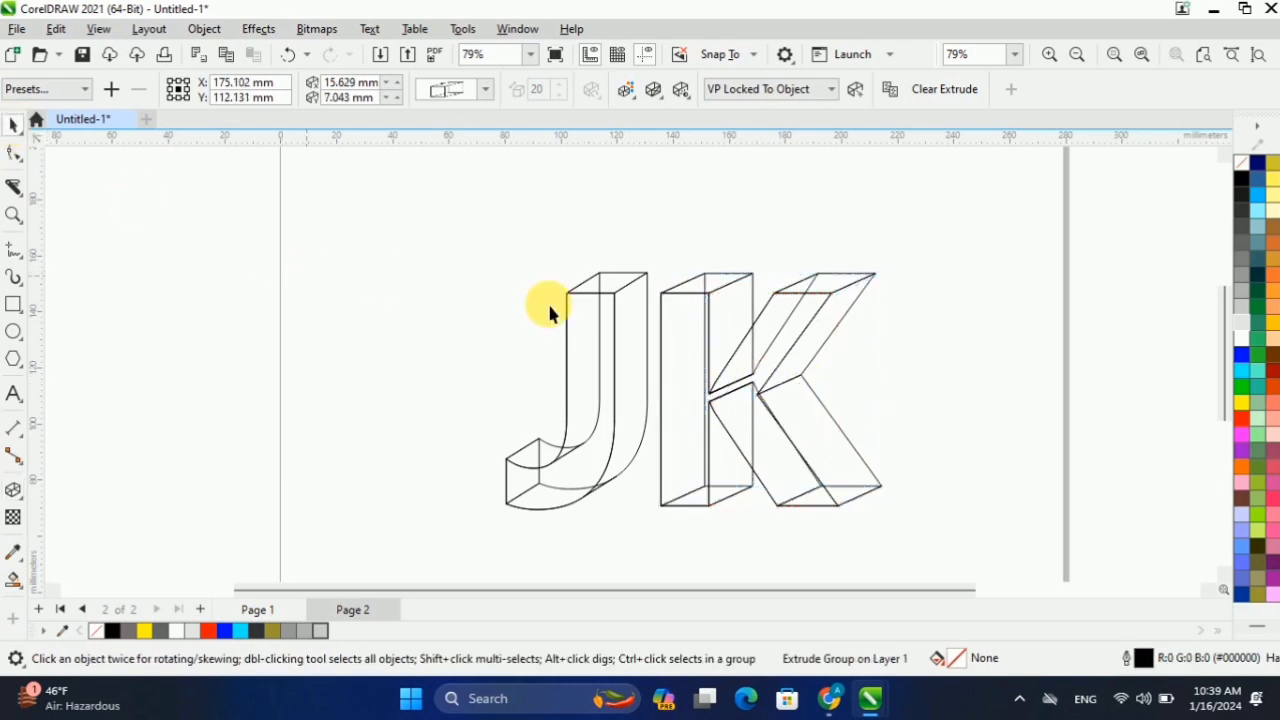
{"action": "left_click", "coordinate": [451, 266]}
Break the J's extrude group apart and trim its extruded sides with the front face.
{"action": "left_click_drag", "start_coordinate": [458, 251], "coordinate": [626, 300]}
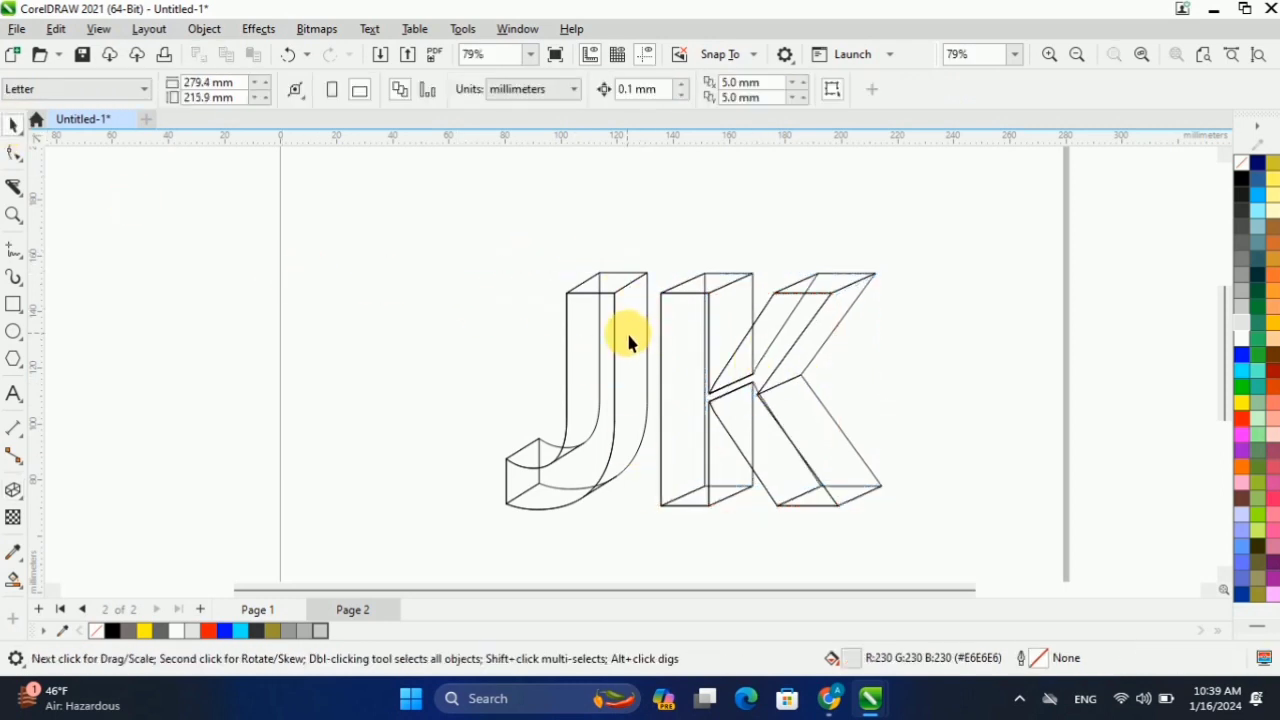
{"action": "right_click", "coordinate": [629, 340]}
{"action": "left_click", "coordinate": [700, 349]}
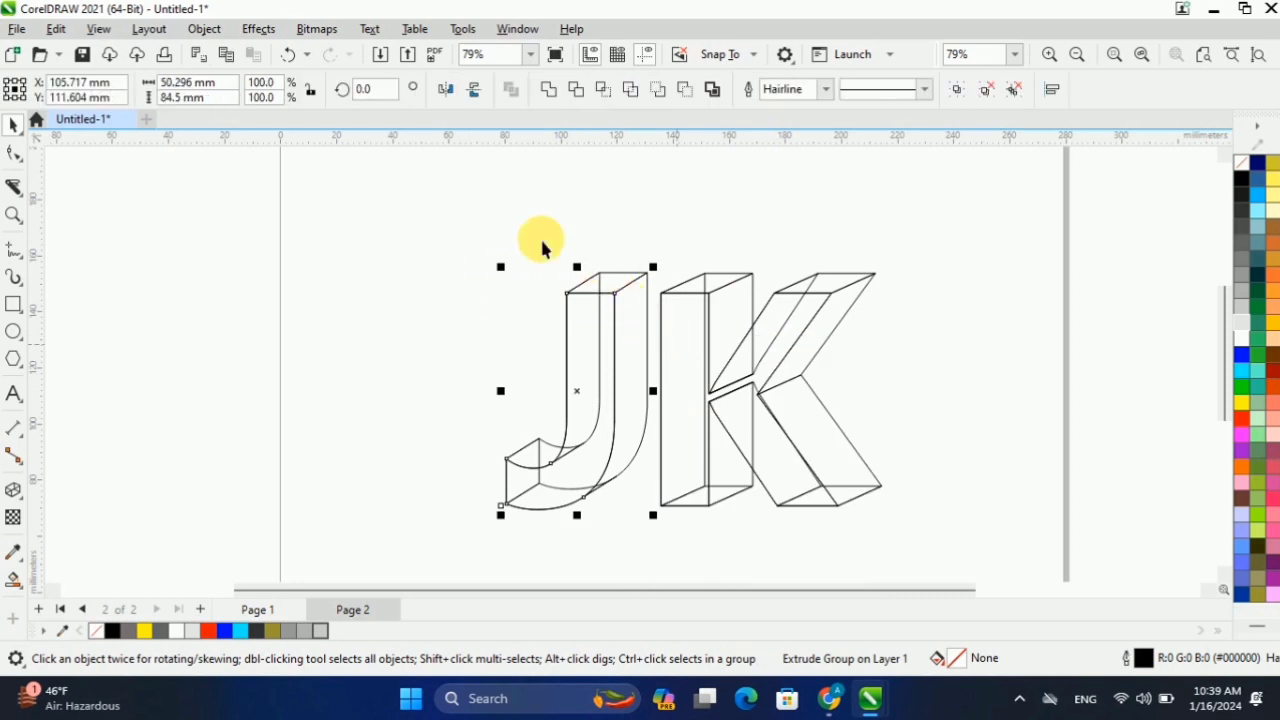
{"action": "left_click_drag", "start_coordinate": [689, 538], "coordinate": [688, 530]}
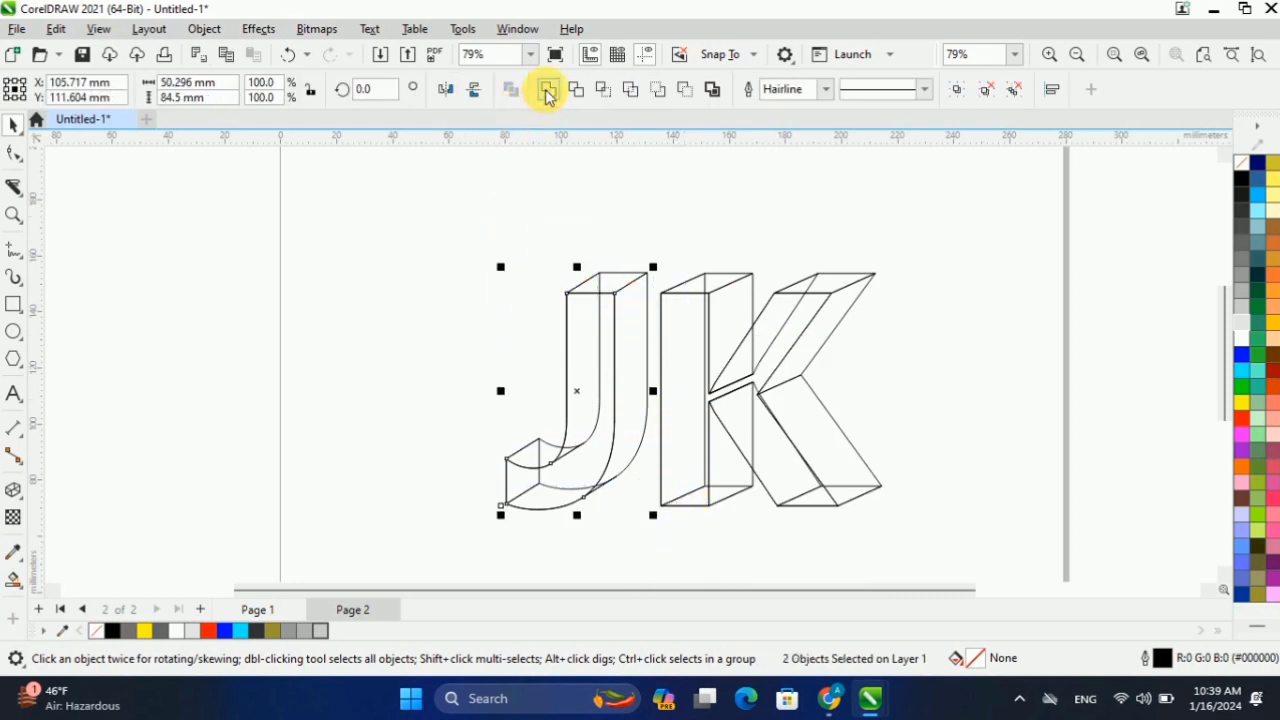
{"action": "left_click", "coordinate": [578, 94]}
Break the K's extrude group apart and trim its extruded sides with the front face.
{"action": "left_click_drag", "start_coordinate": [668, 238], "coordinate": [812, 343]}
{"action": "left_click", "coordinate": [815, 355]}
{"action": "right_click", "coordinate": [826, 334]}
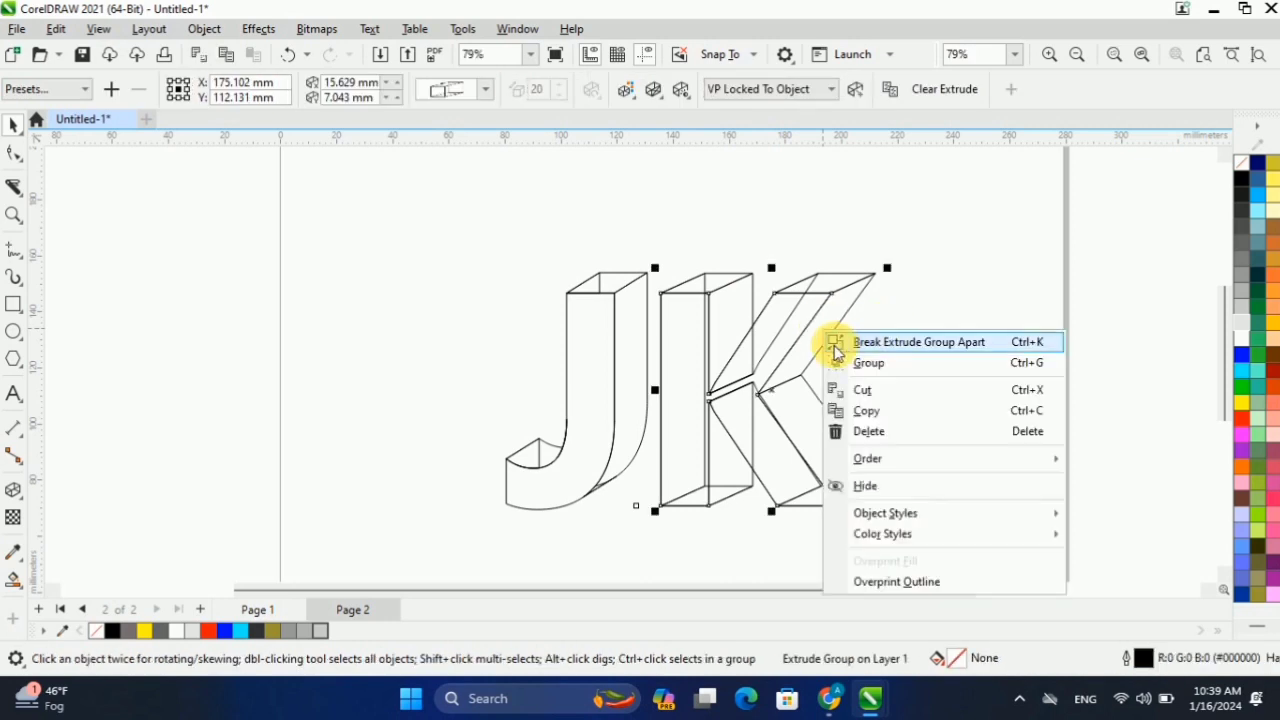
{"action": "left_click", "coordinate": [933, 353]}
{"action": "left_click_drag", "start_coordinate": [651, 220], "coordinate": [938, 545]}
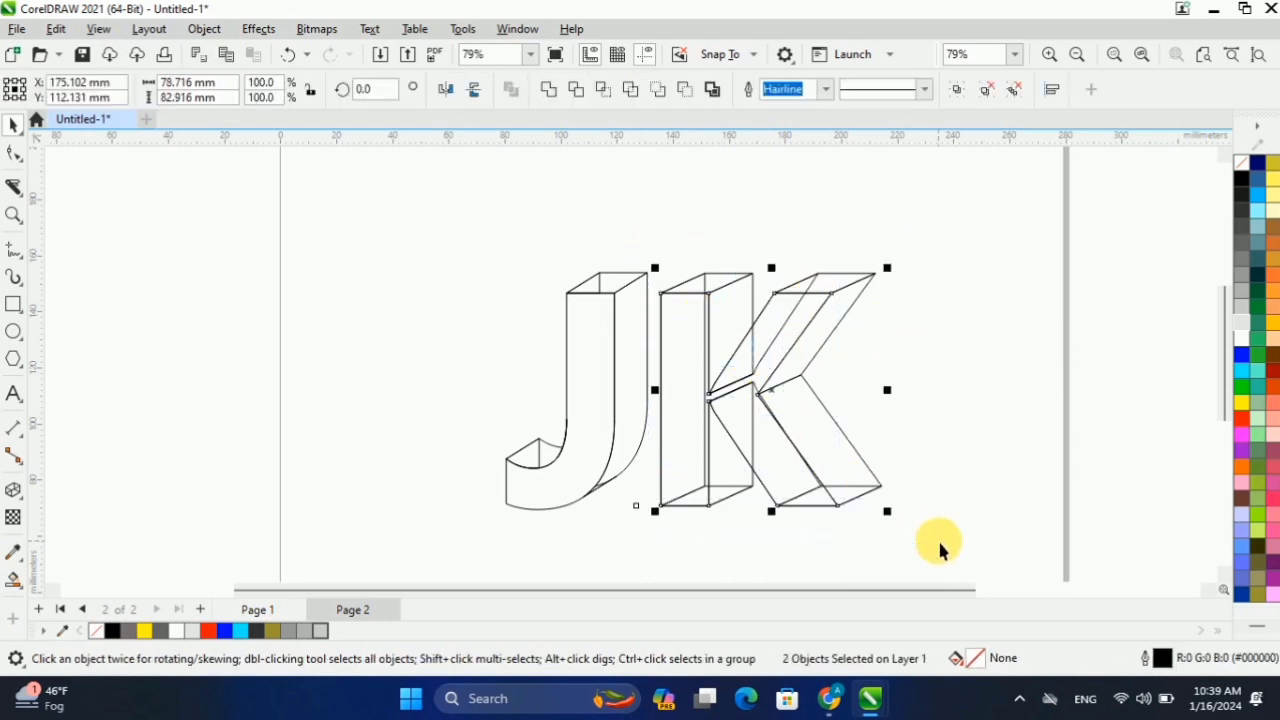
{"action": "left_click", "coordinate": [576, 90]}
{"action": "left_click", "coordinate": [506, 340]}
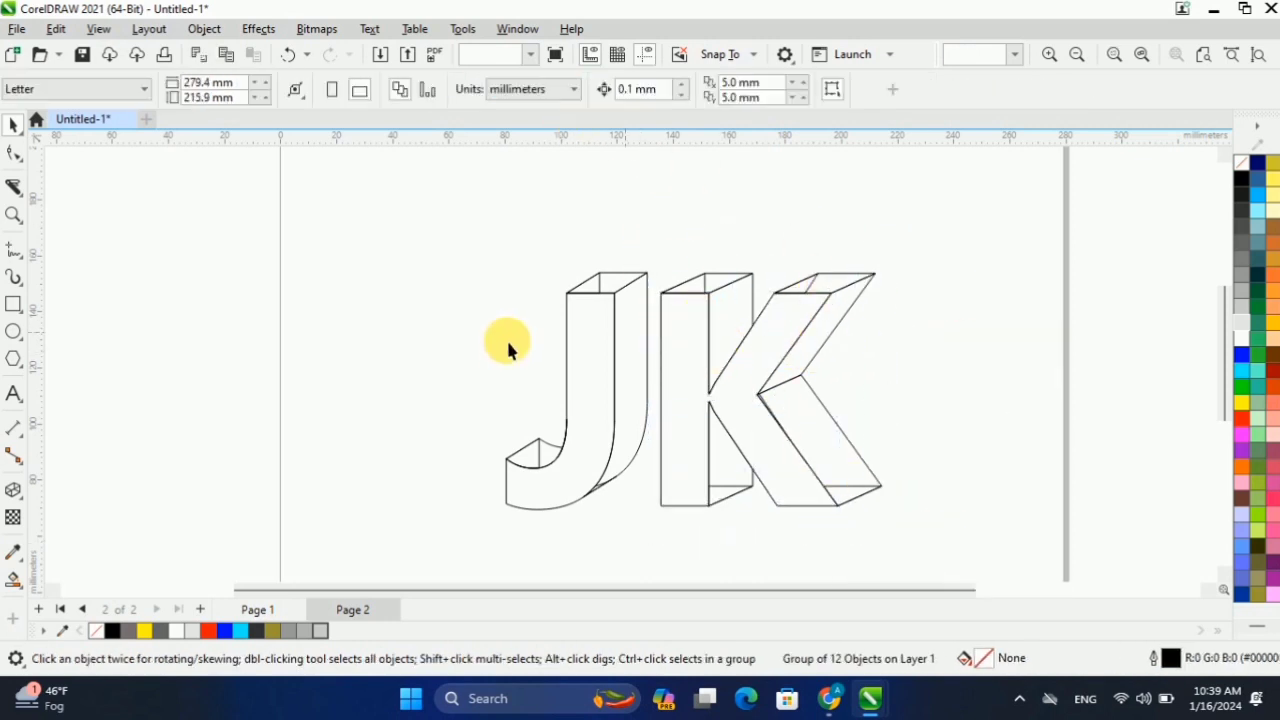
Smart Fill both regions of the J's top face with dark gray #786F6F and a 0.5 pt black outline.
{"action": "key", "text": "shift+s"}
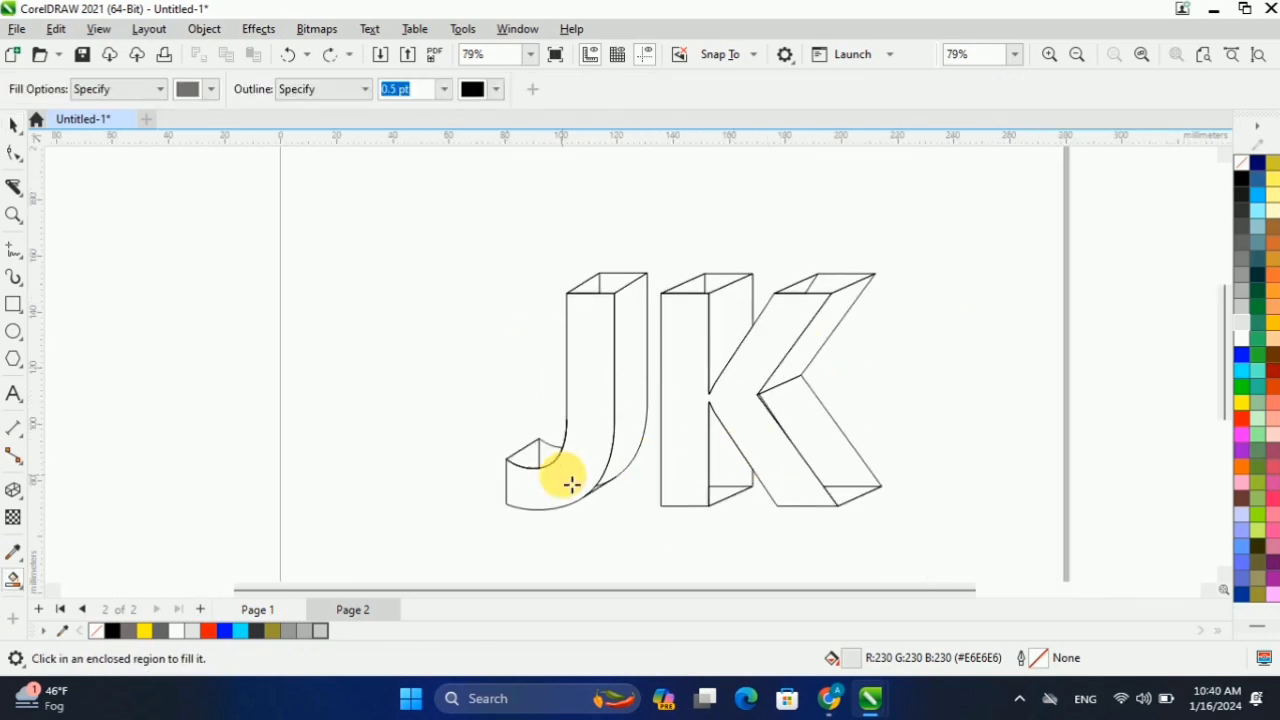
{"action": "left_click", "coordinate": [603, 283]}
{"action": "left_click", "coordinate": [622, 296]}
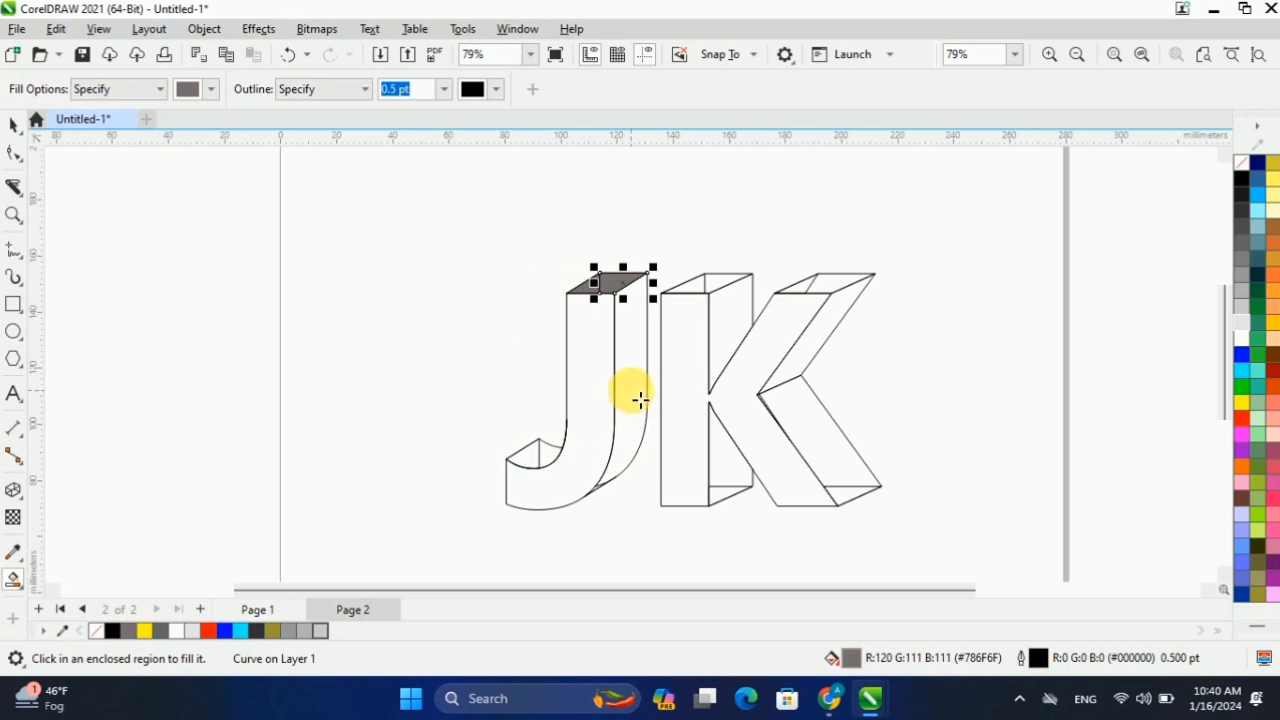
{"action": "left_click", "coordinate": [18, 130]}
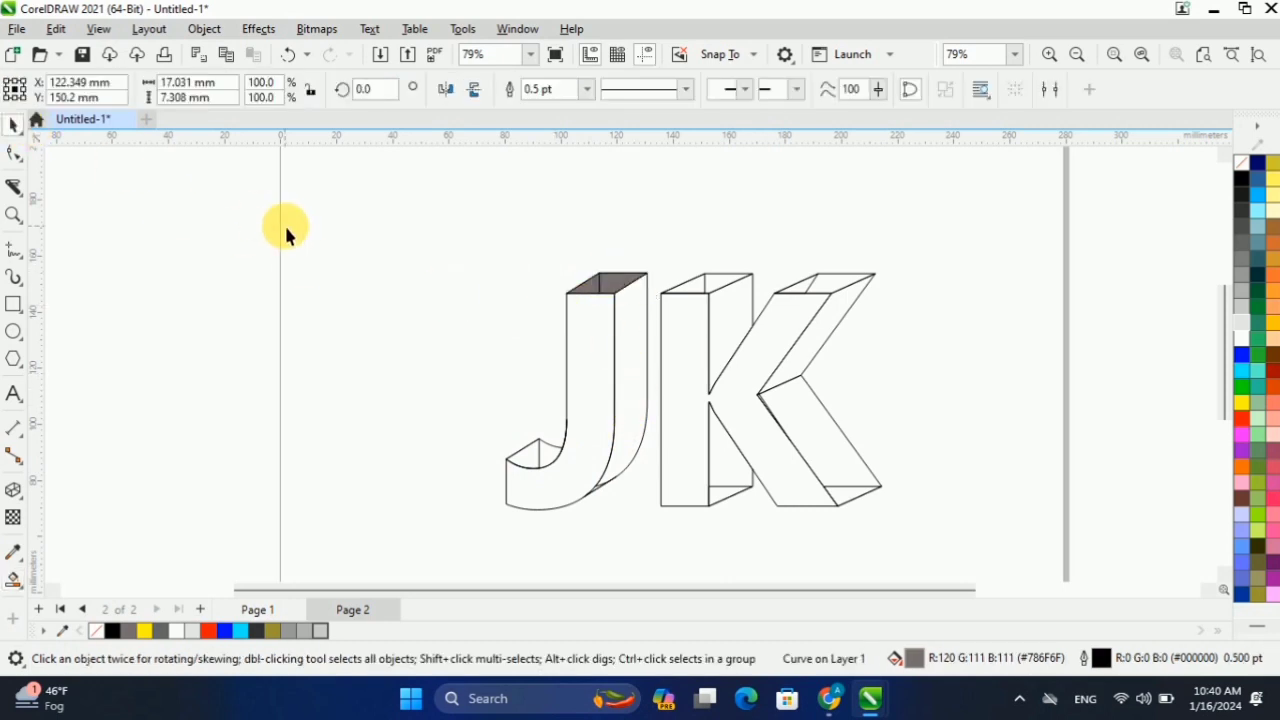
Weld the two filled pieces of the J's top face and recolor the shape 10% Black.
{"action": "left_click", "coordinate": [624, 296]}
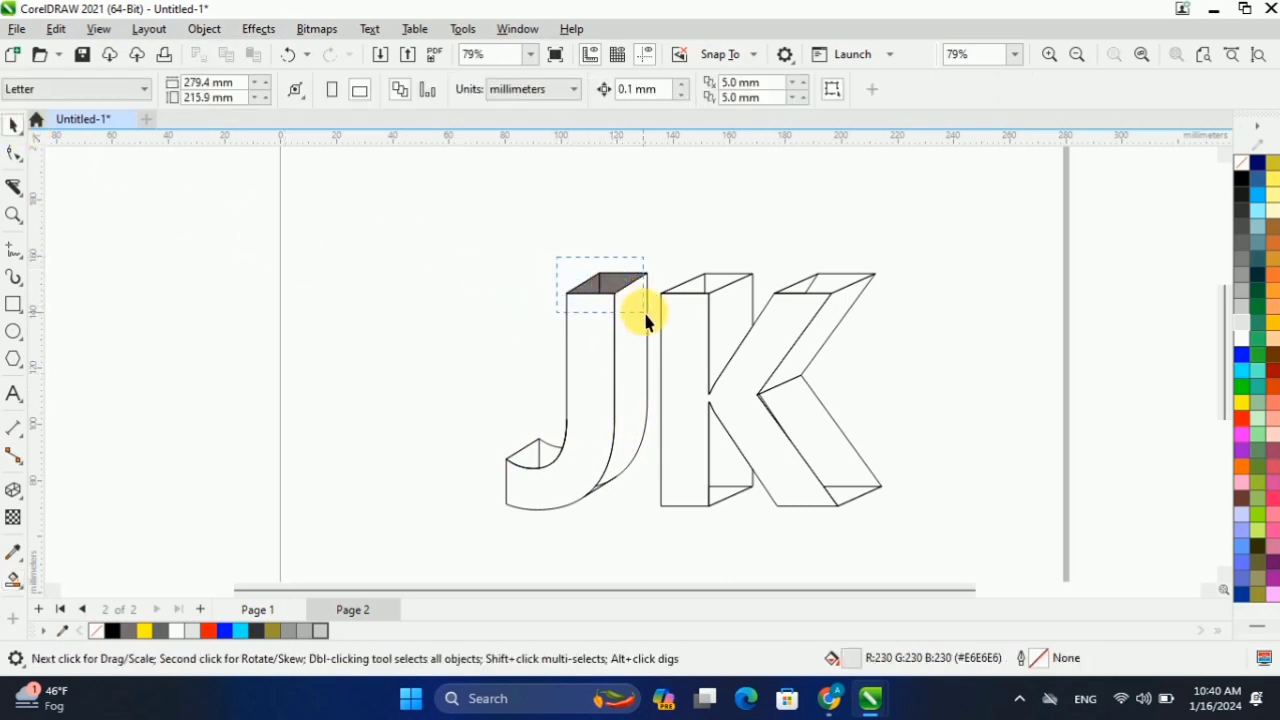
{"action": "left_click", "coordinate": [610, 292]}
{"action": "left_click", "coordinate": [612, 283], "text": "shift"}
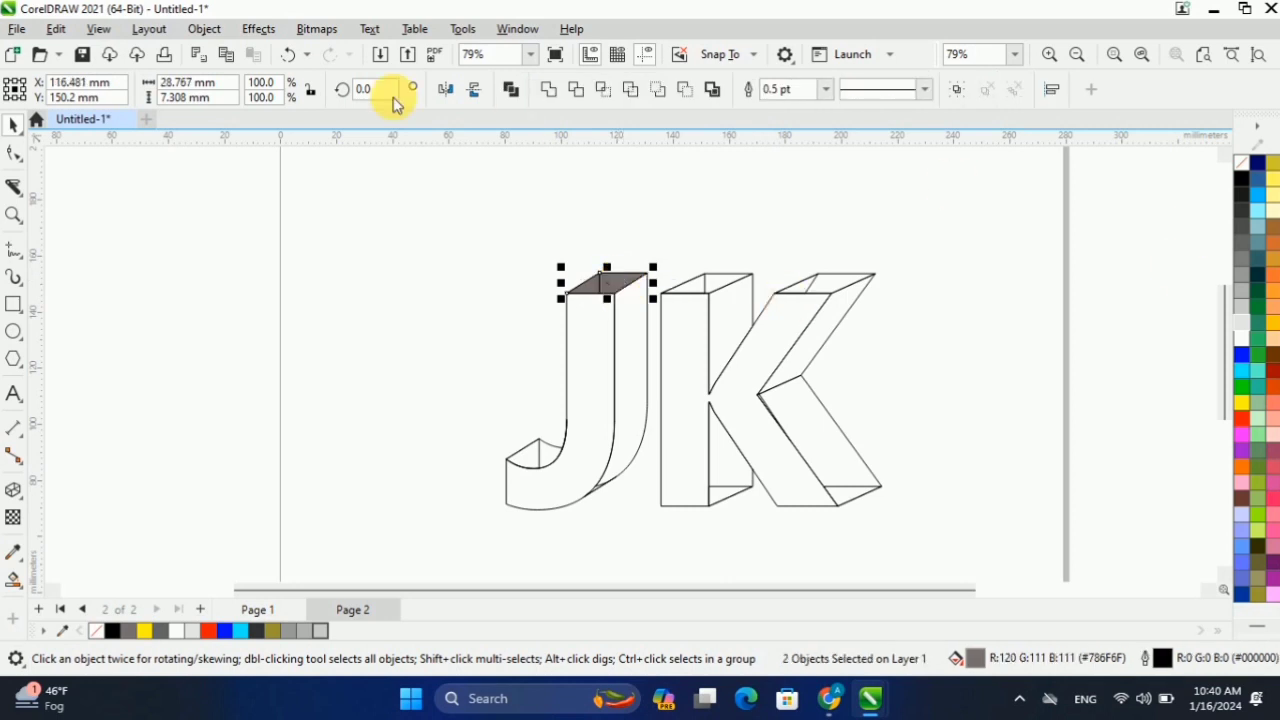
{"action": "left_click", "coordinate": [546, 92]}
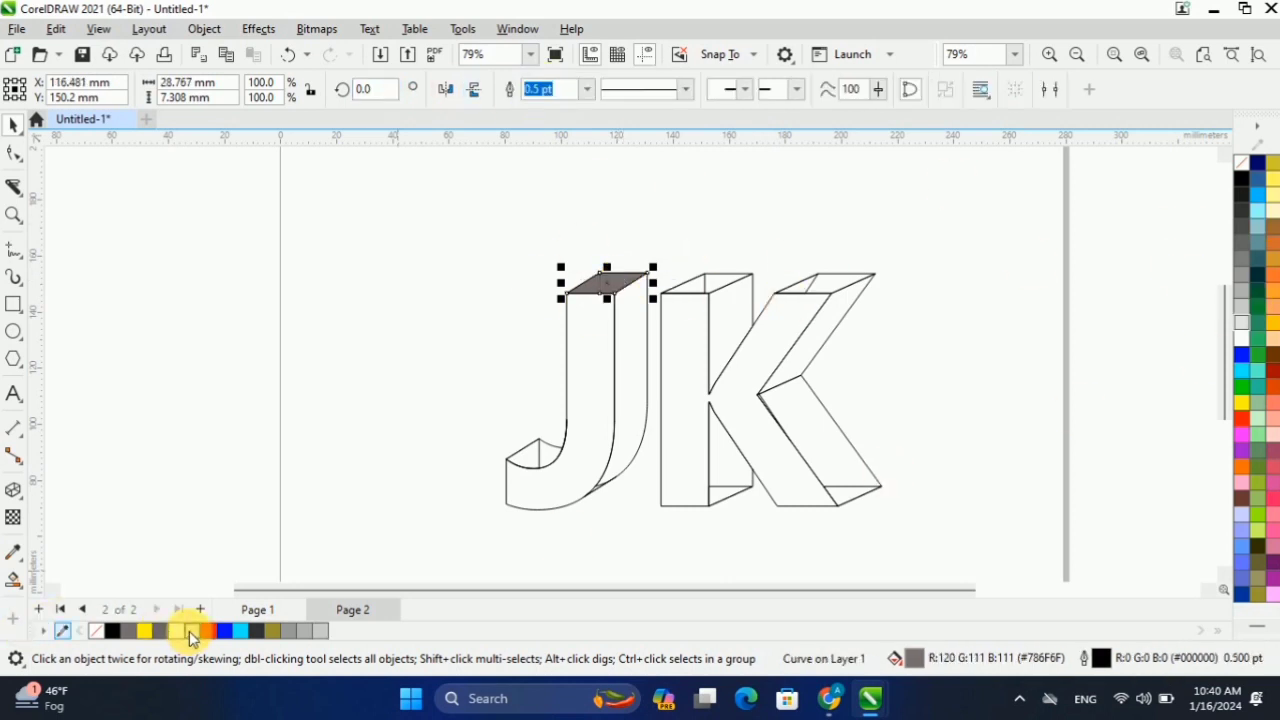
{"action": "left_click", "coordinate": [189, 631]}
{"action": "left_click", "coordinate": [484, 364]}
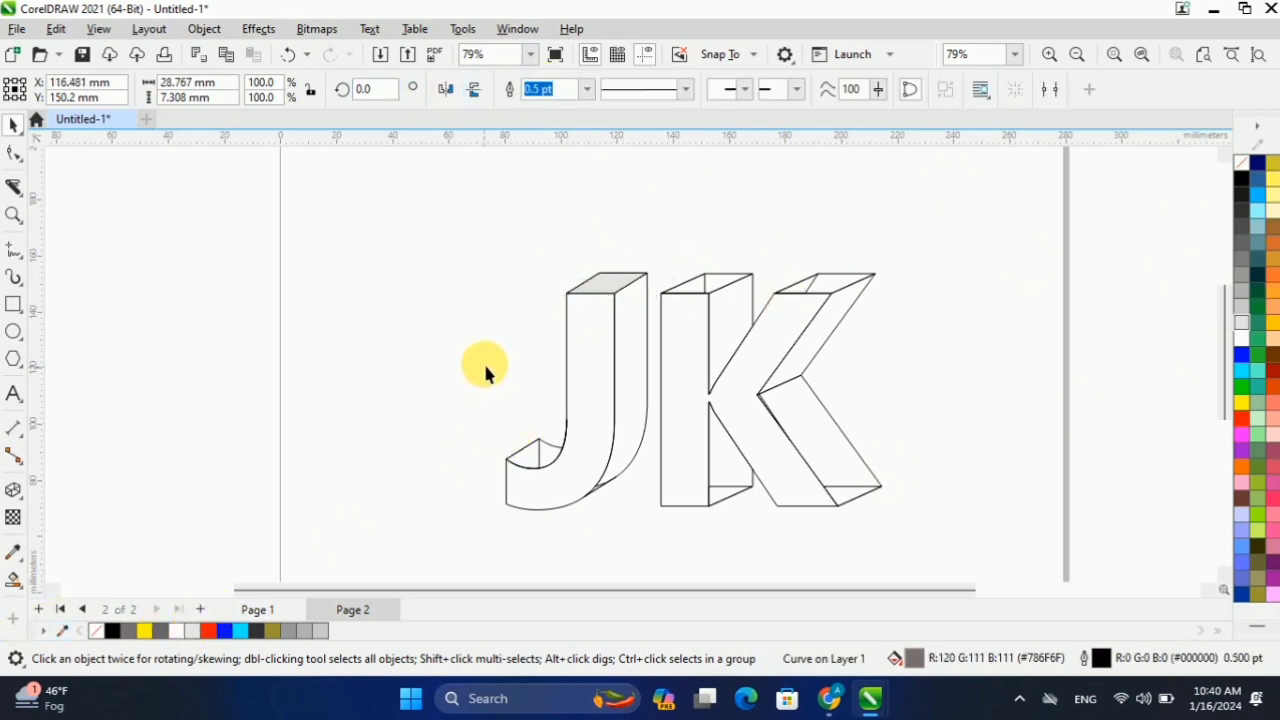
Smart Fill the top-face regions of the K's stem and upper arm with dark gray #786F6F.
{"action": "left_click", "coordinate": [14, 580]}
{"action": "left_click", "coordinate": [700, 298]}
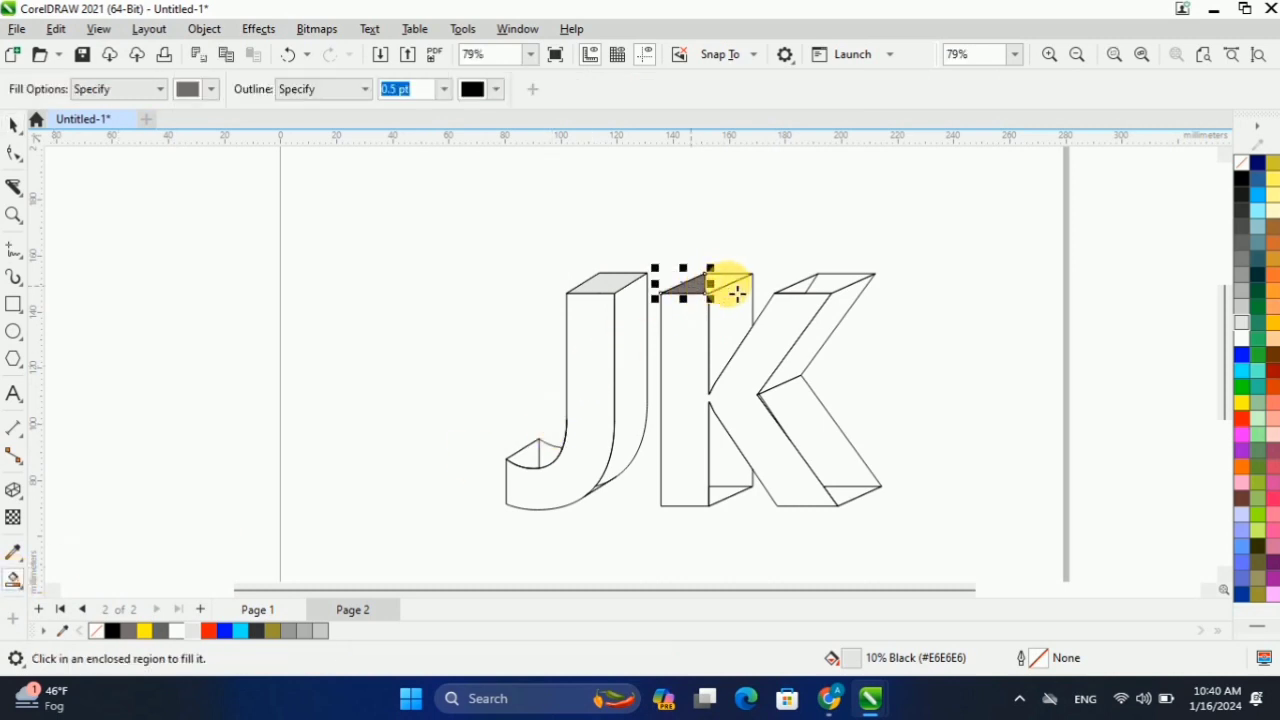
{"action": "left_click", "coordinate": [845, 293]}
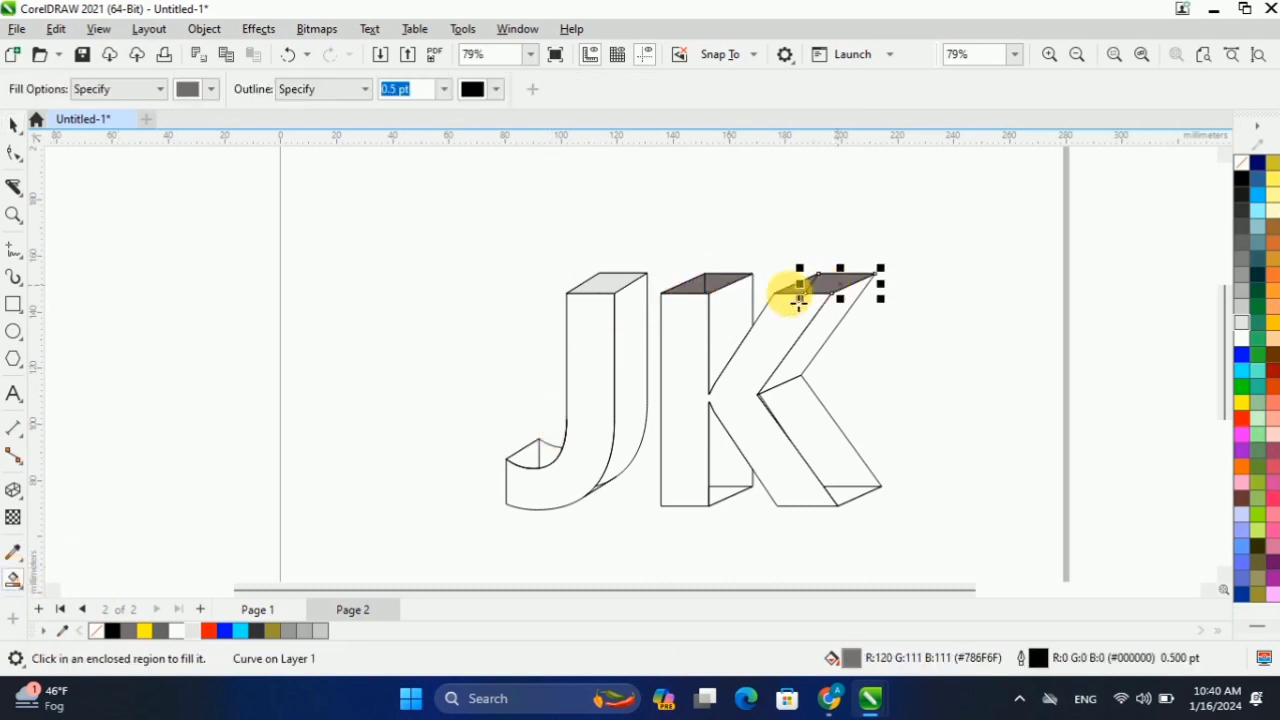
Weld the two filled pieces on top of the K's stem and recolor the shape 10% Black.
{"action": "key", "text": "space"}
{"action": "left_click_drag", "start_coordinate": [653, 232], "coordinate": [688, 292]}
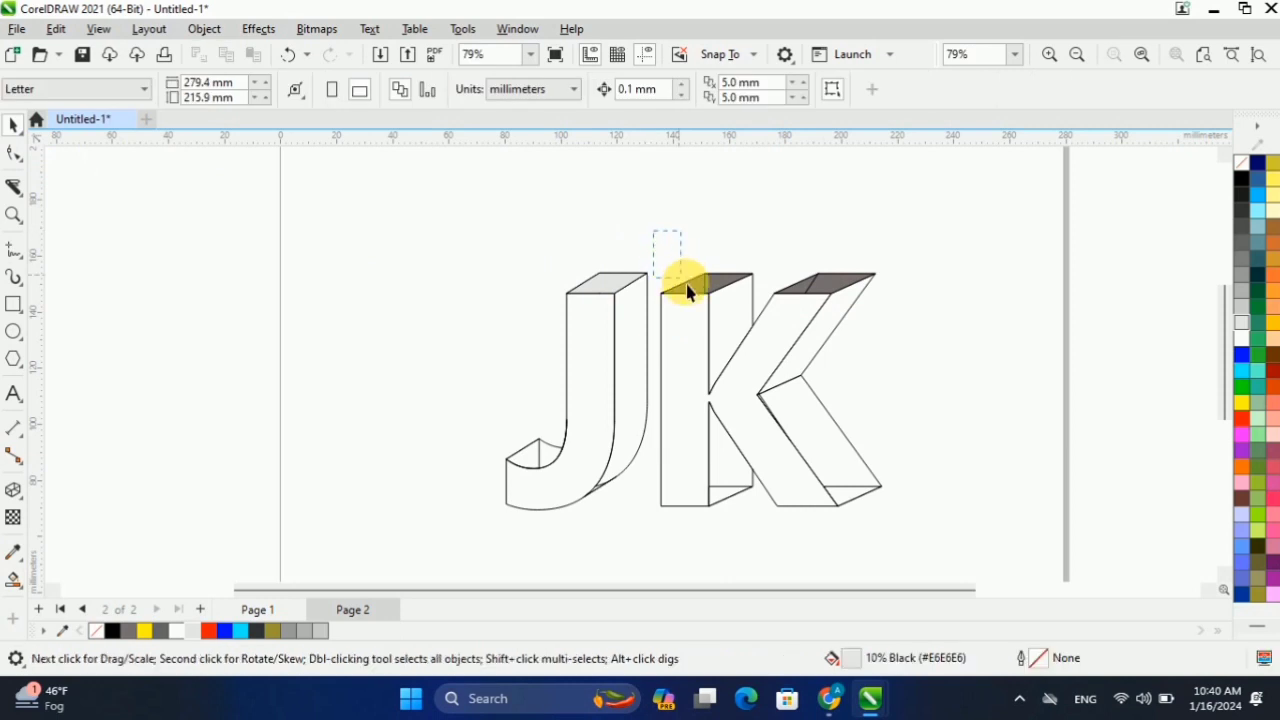
{"action": "left_click", "coordinate": [548, 89]}
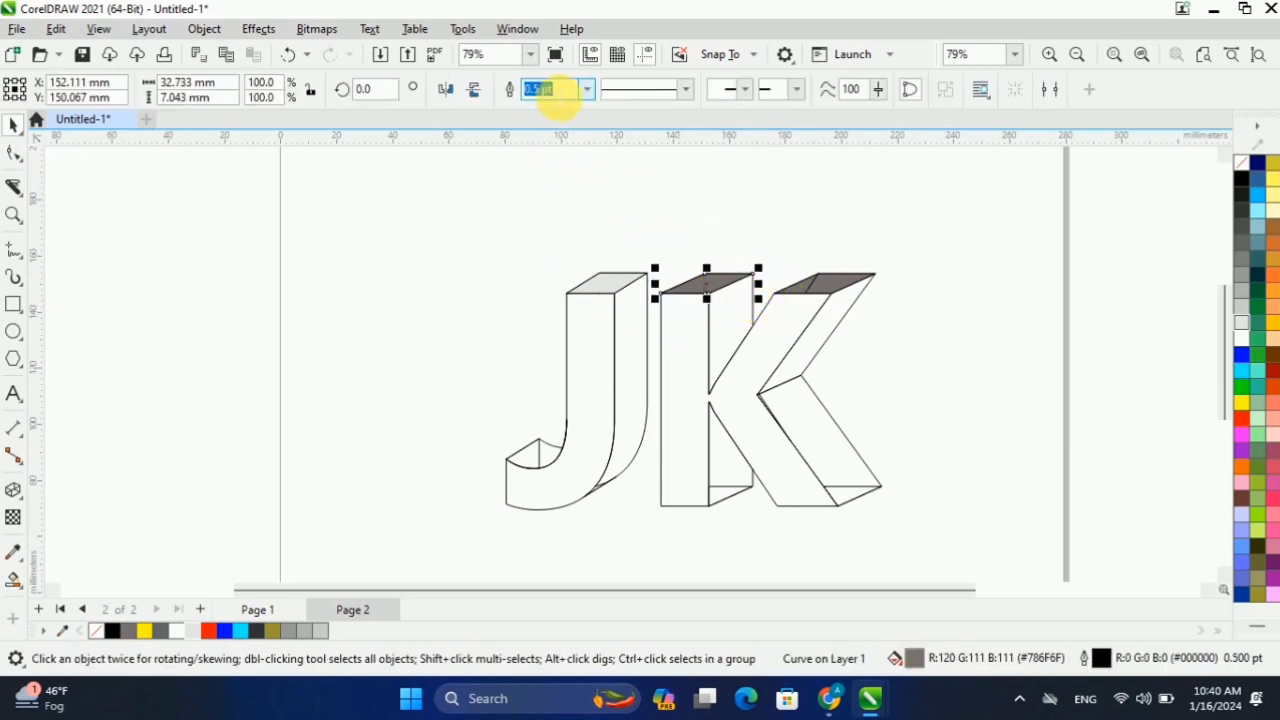
{"action": "left_click", "coordinate": [193, 631]}
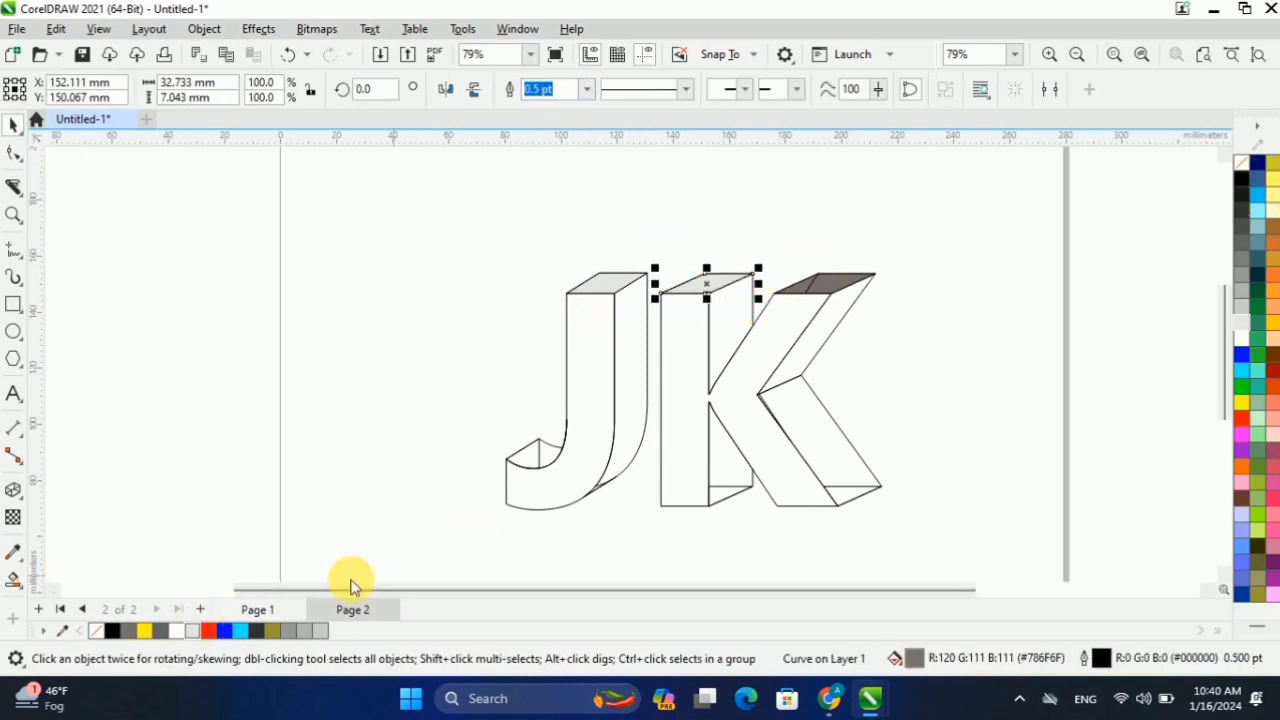
Weld the two filled pieces on top of the K's upper arm and recolor the shape 10% Black.
{"action": "left_click", "coordinate": [826, 300]}
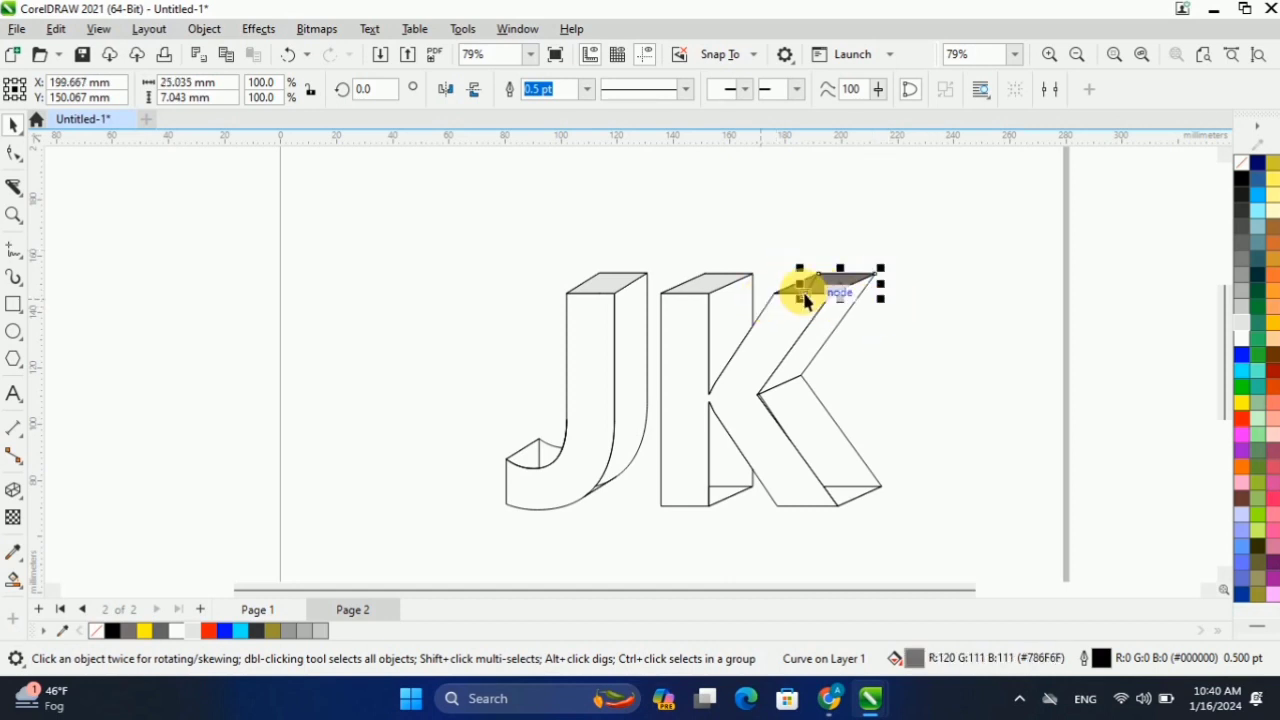
{"action": "left_click", "coordinate": [796, 298], "text": "shift"}
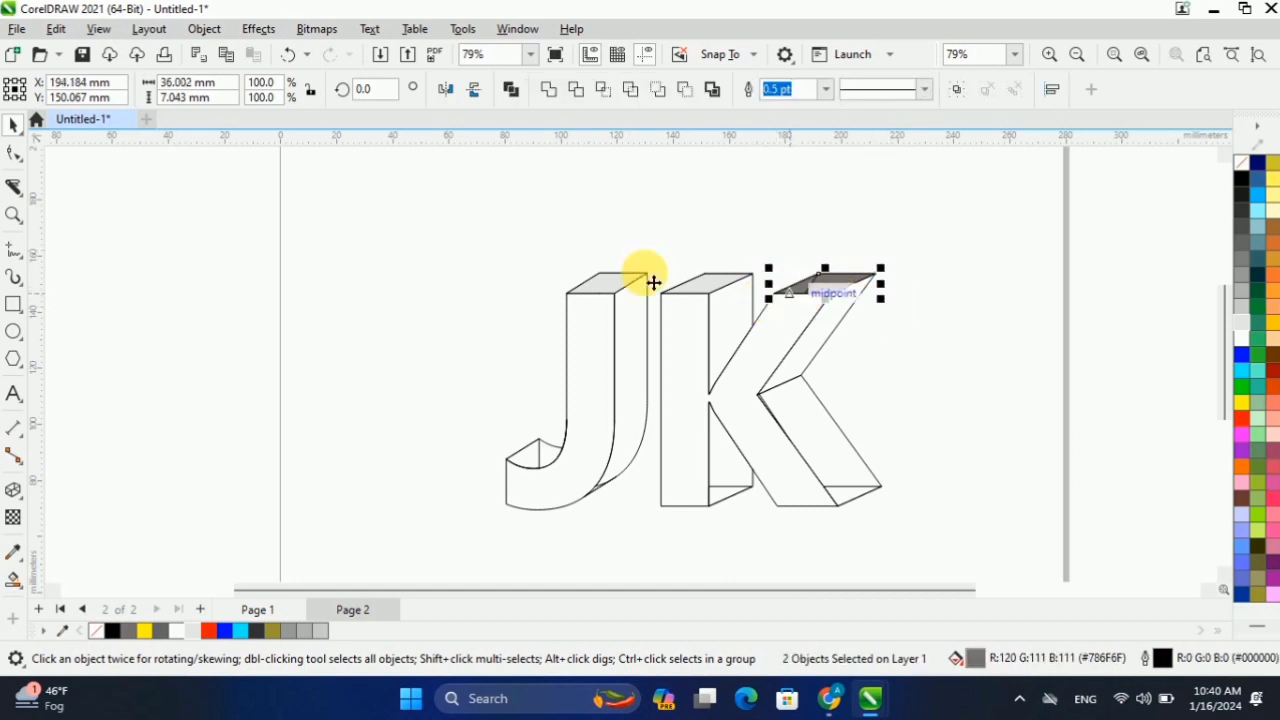
{"action": "key", "text": "ctrl+l"}
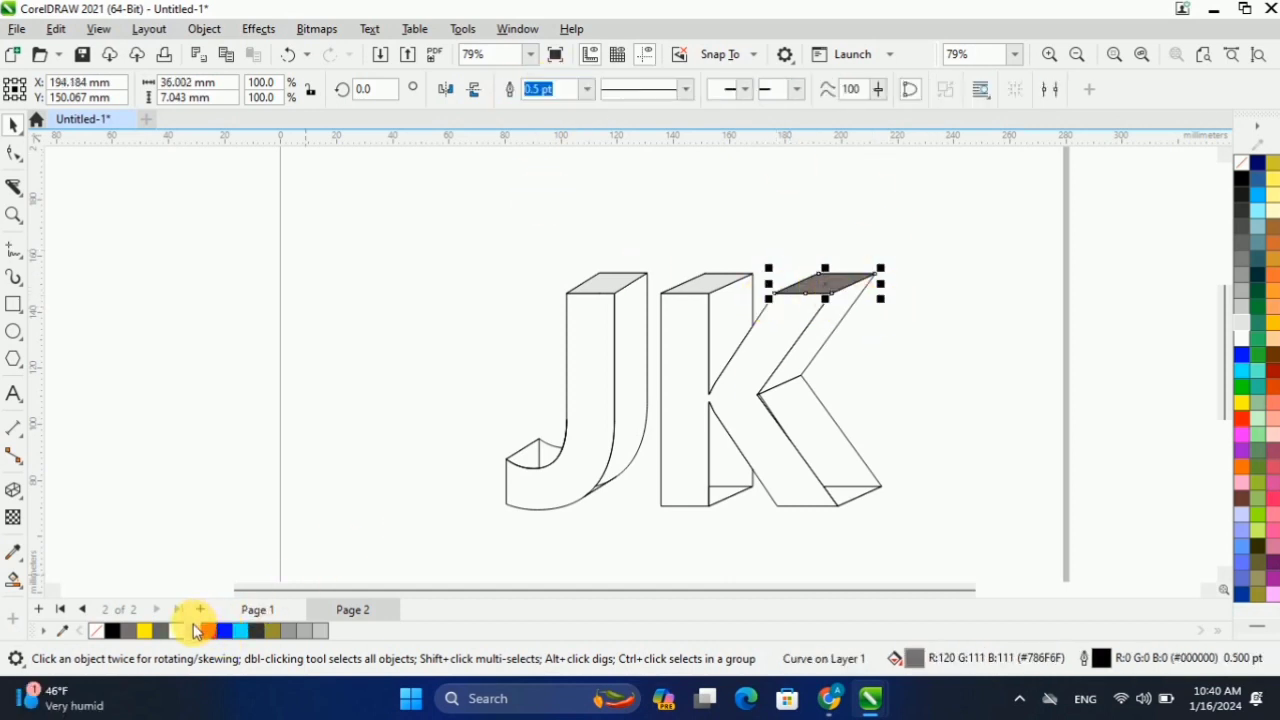
{"action": "left_click", "coordinate": [168, 518]}
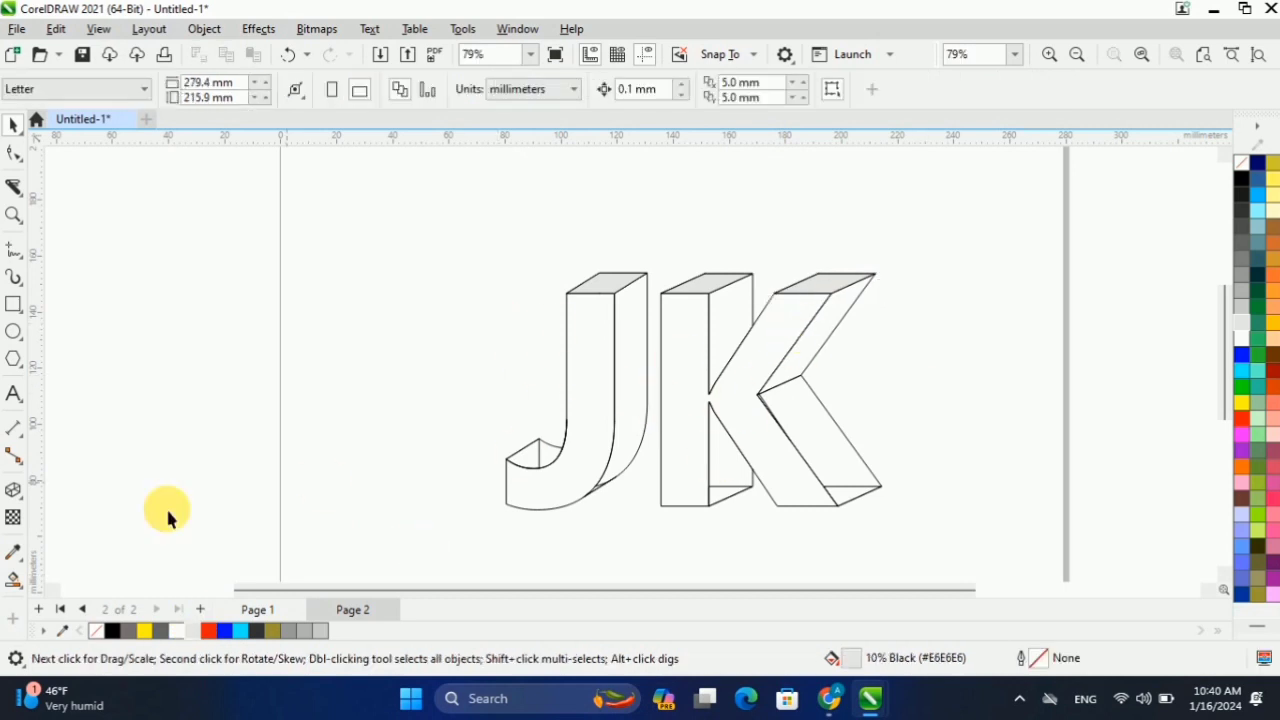
Smart Fill the side face of the J with dark gray #786F6F.
{"action": "left_click", "coordinate": [12, 584]}
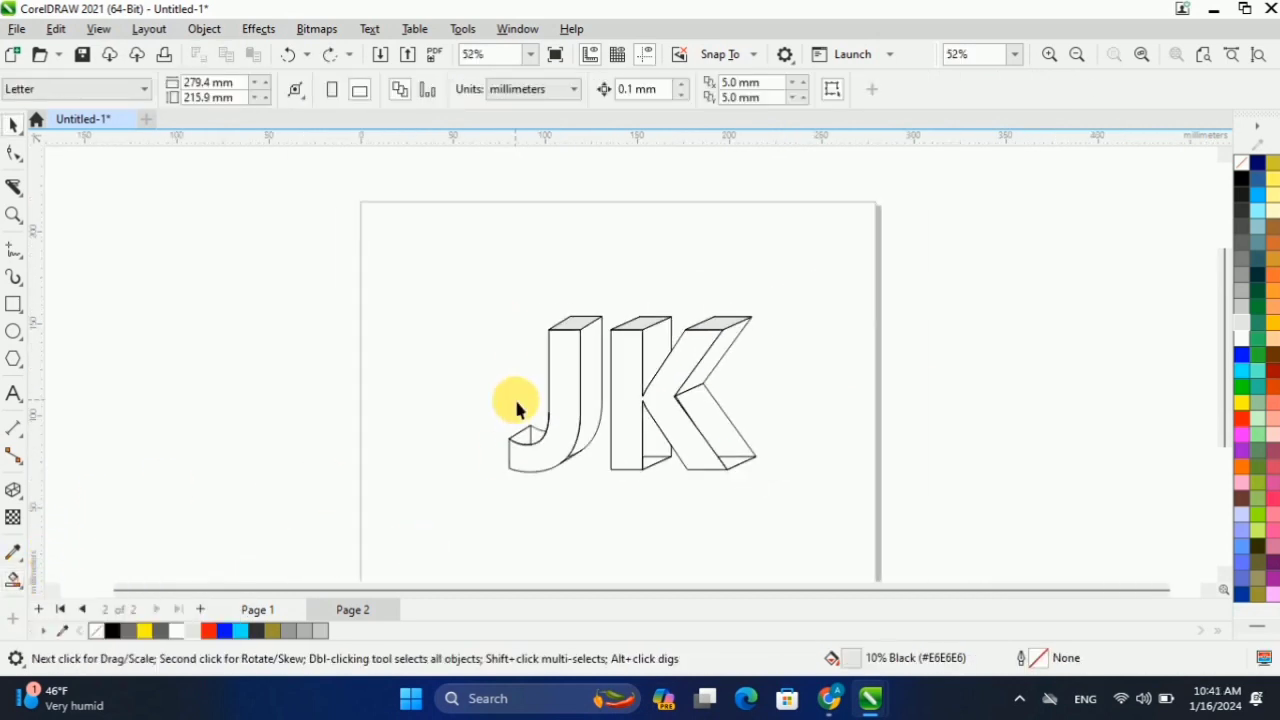
{"action": "scroll", "coordinate": [515, 400], "scroll_direction": "up", "scroll_amount": 1}
{"action": "left_click", "coordinate": [13, 582]}
{"action": "left_click", "coordinate": [629, 403]}
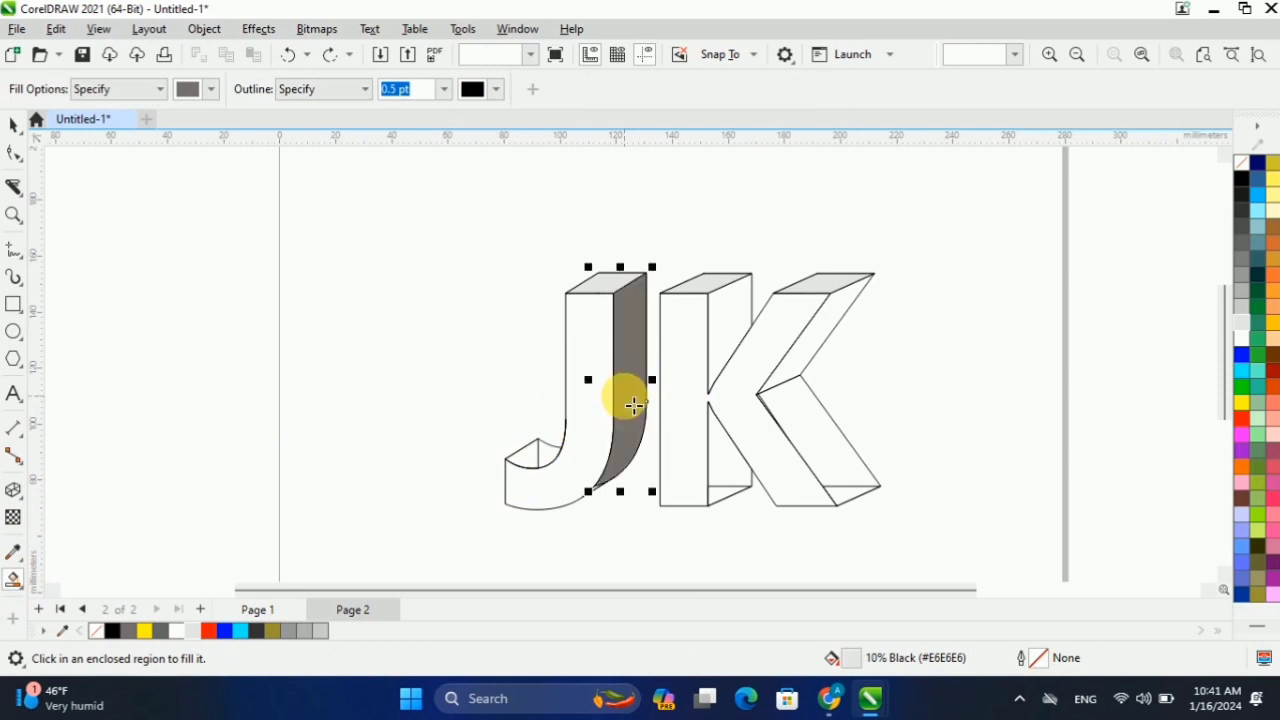
{"action": "scroll", "coordinate": [519, 428], "scroll_direction": "down", "scroll_amount": 2}
{"action": "scroll", "coordinate": [563, 412], "scroll_direction": "up", "scroll_amount": 1}
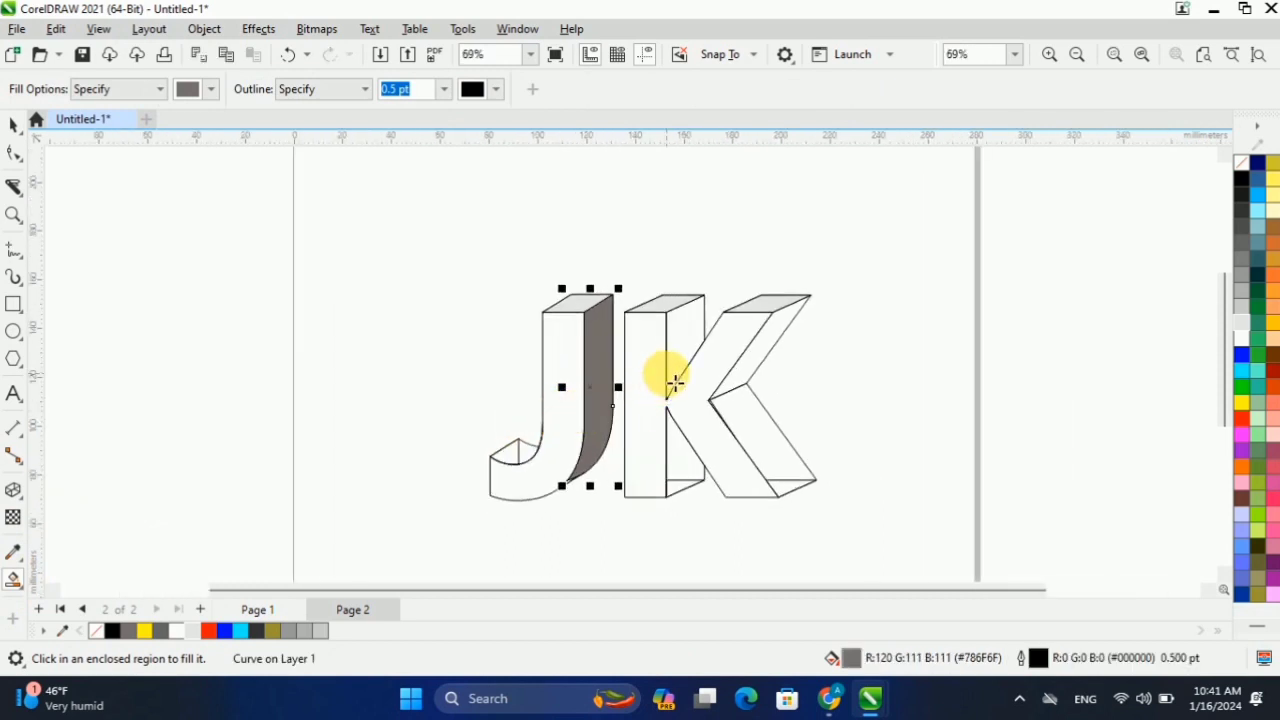
Smart Fill the side faces of the K's stem, upper arm and lower leg with dark gray #786F6F.
{"action": "left_click", "coordinate": [689, 352]}
{"action": "left_click", "coordinate": [683, 455]}
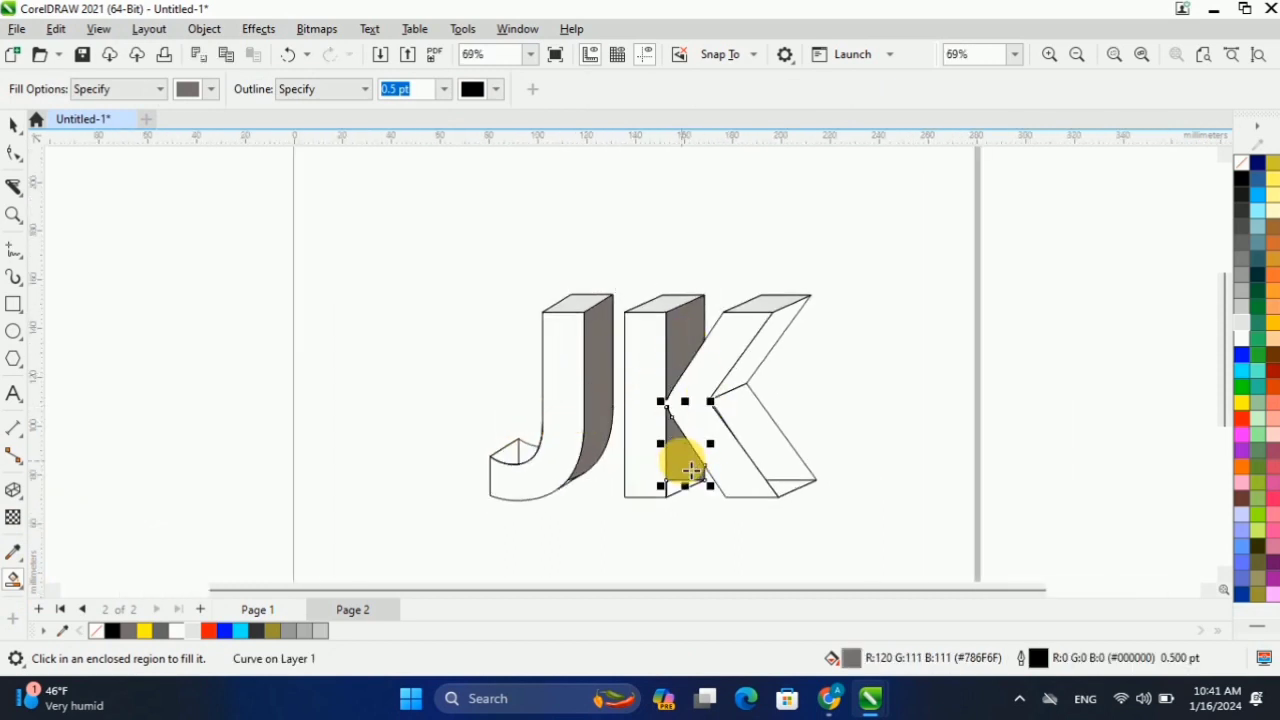
{"action": "left_click", "coordinate": [752, 422]}
{"action": "left_click", "coordinate": [762, 363]}
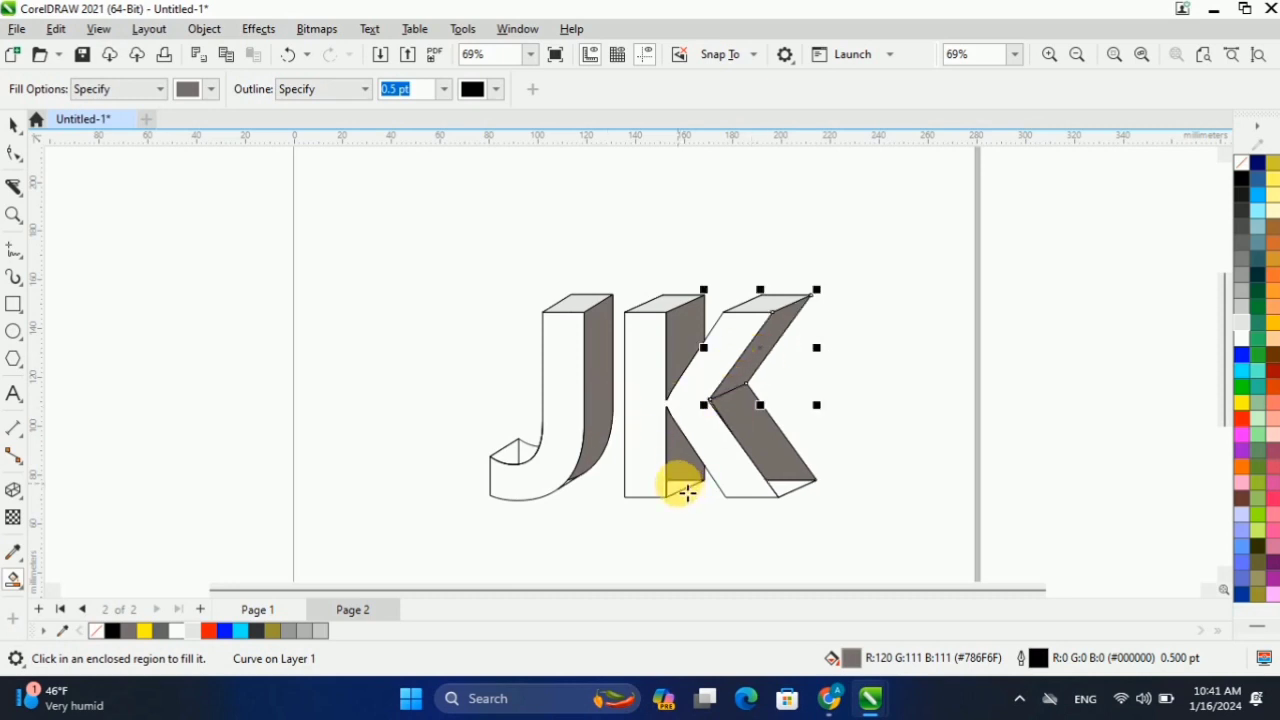
Smart Fill the remaining small sliver under the J's lower curve with dark gray #786F6F.
{"action": "scroll", "coordinate": [687, 492], "scroll_direction": "down", "scroll_amount": 1}
{"action": "scroll", "coordinate": [687, 492], "scroll_direction": "up", "scroll_amount": 1}
{"action": "scroll", "coordinate": [567, 492], "scroll_direction": "up", "scroll_amount": 2}
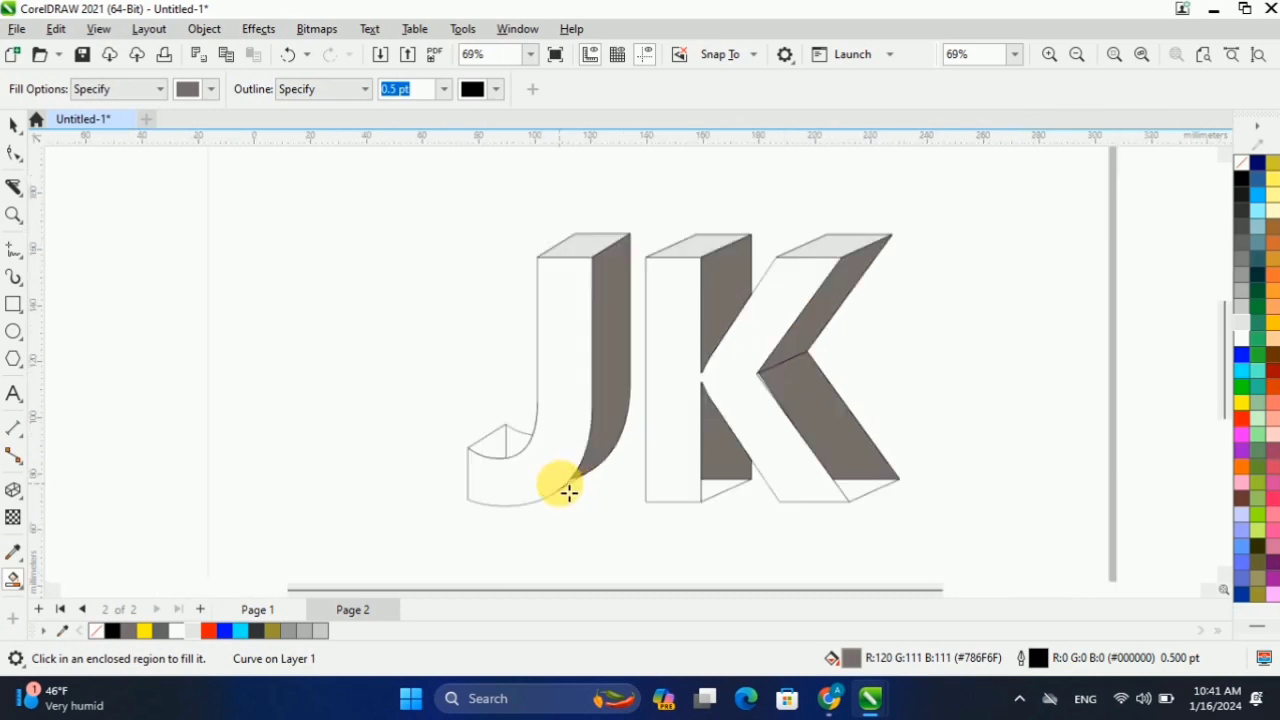
{"action": "scroll", "coordinate": [568, 492], "scroll_direction": "up", "scroll_amount": 2}
{"action": "left_click", "coordinate": [578, 483]}
{"action": "scroll", "coordinate": [578, 483], "scroll_direction": "down", "scroll_amount": 2}
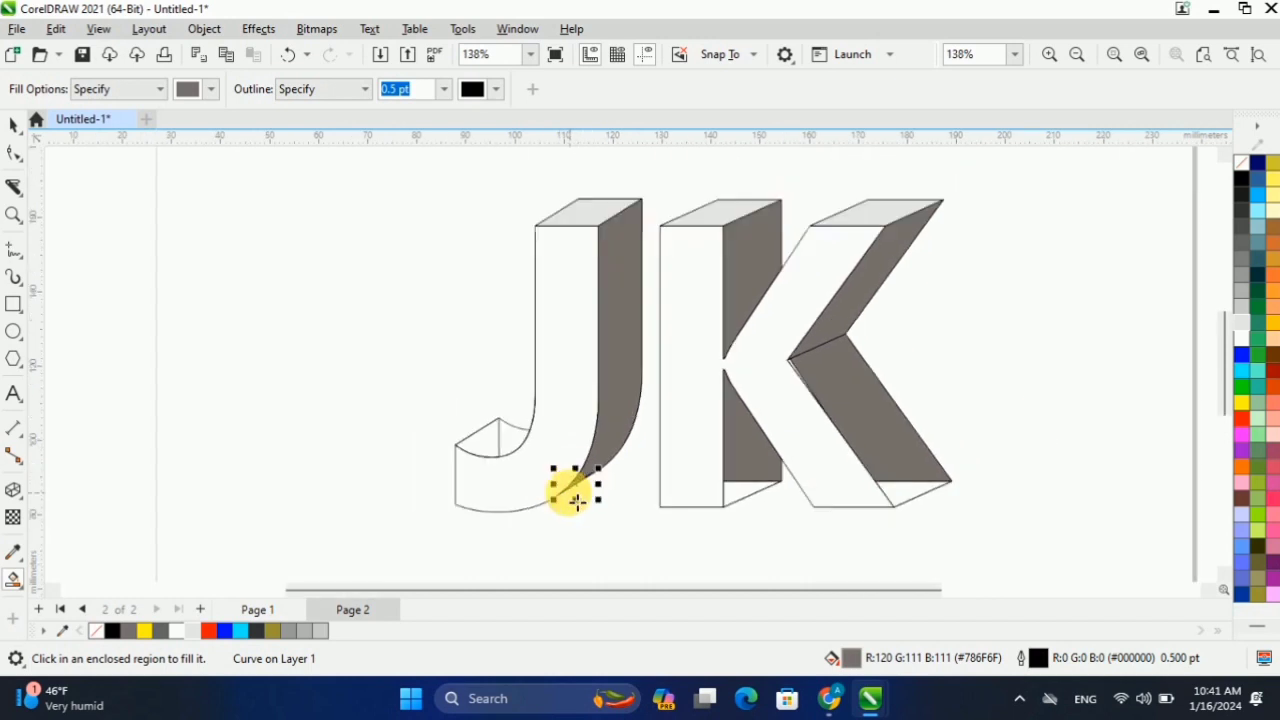
{"action": "left_click", "coordinate": [11, 131]}
{"action": "left_click", "coordinate": [200, 222]}
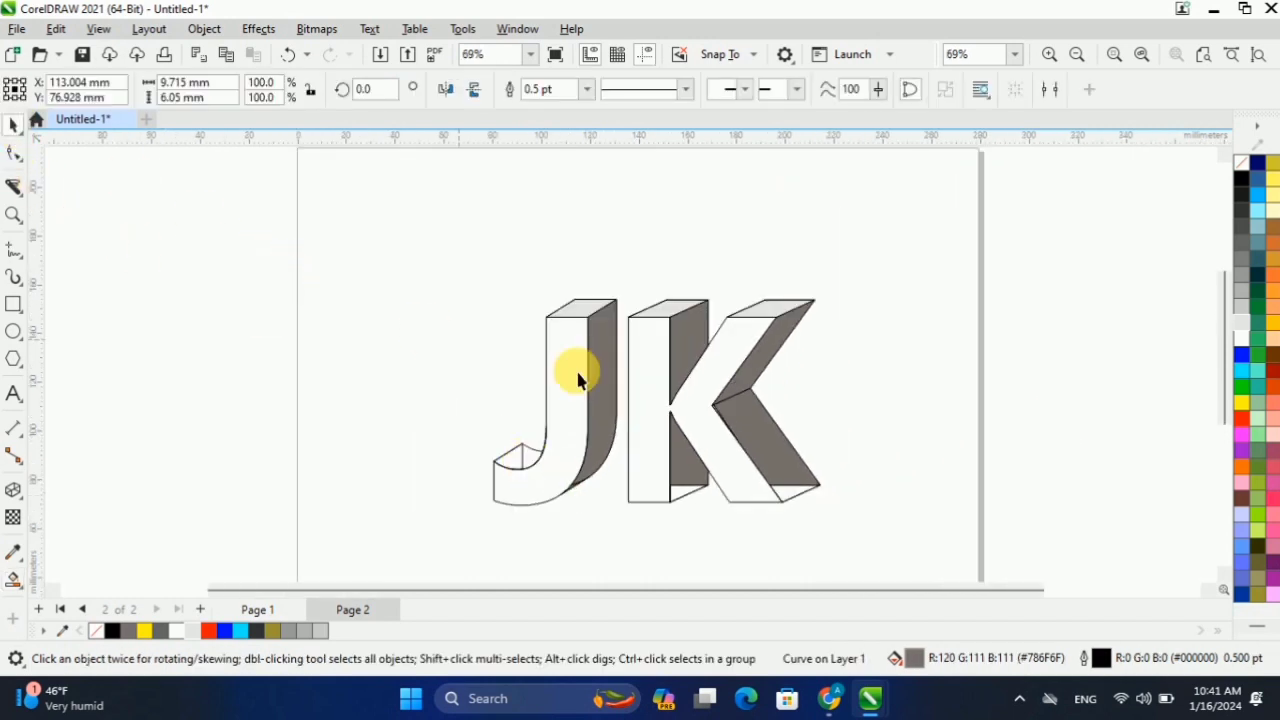
Weld the side faces of the K's upper arm and lower leg into one dark gray shape.
{"action": "left_click", "coordinate": [763, 375]}
{"action": "left_click", "coordinate": [751, 443], "text": "shift"}
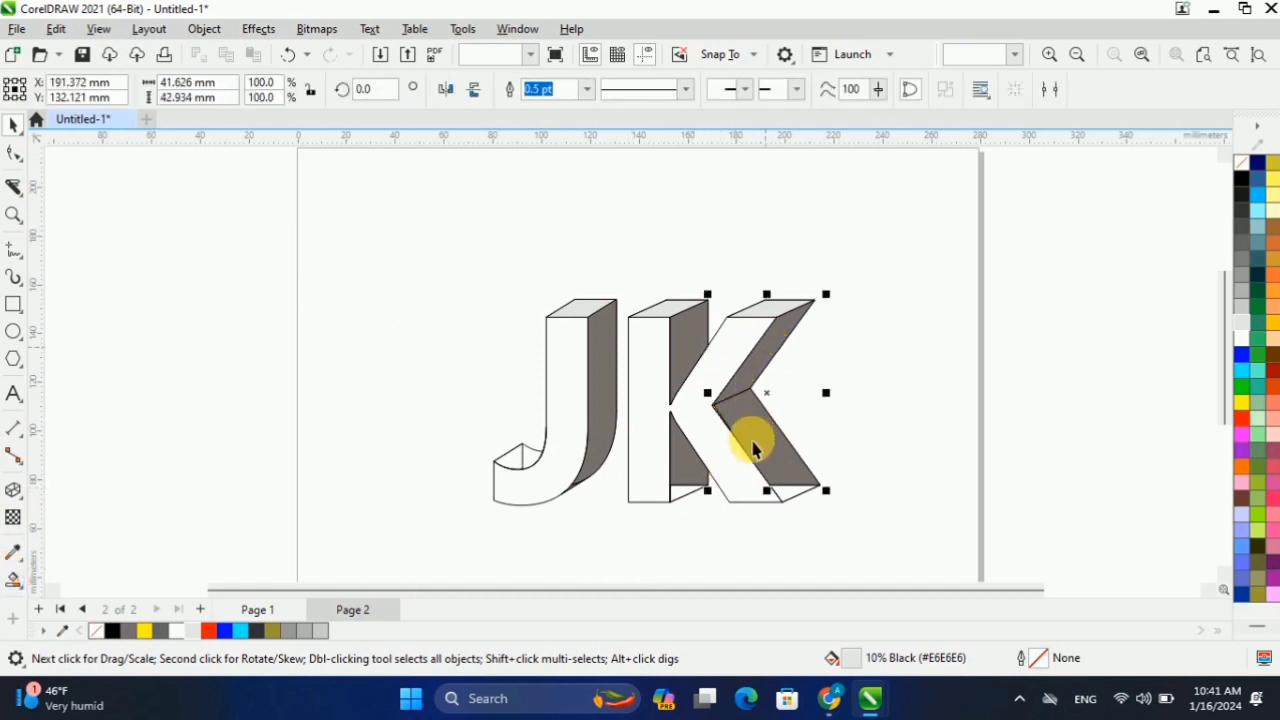
{"action": "left_click", "coordinate": [548, 90]}
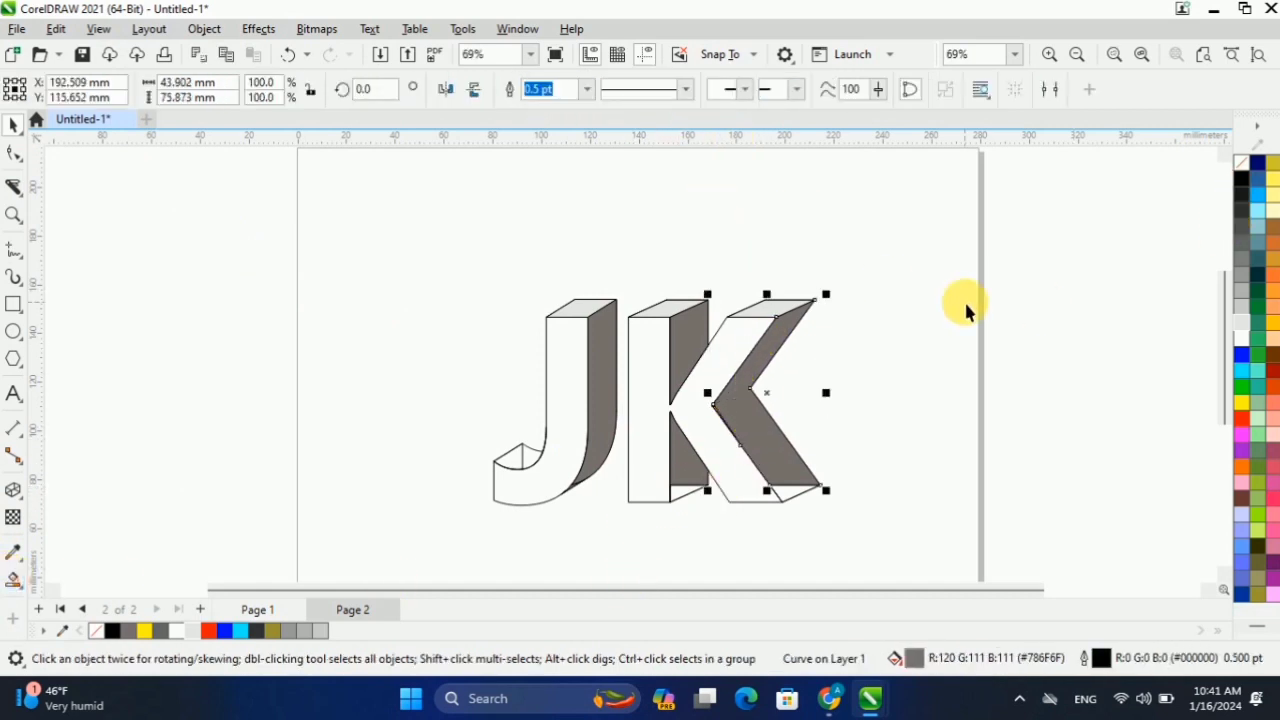
{"action": "left_click", "coordinate": [963, 298]}
Weld the upper and lower side-face pieces of the K's stem into one shape.
{"action": "left_click", "coordinate": [680, 343]}
{"action": "left_click", "coordinate": [683, 472], "text": "shift"}
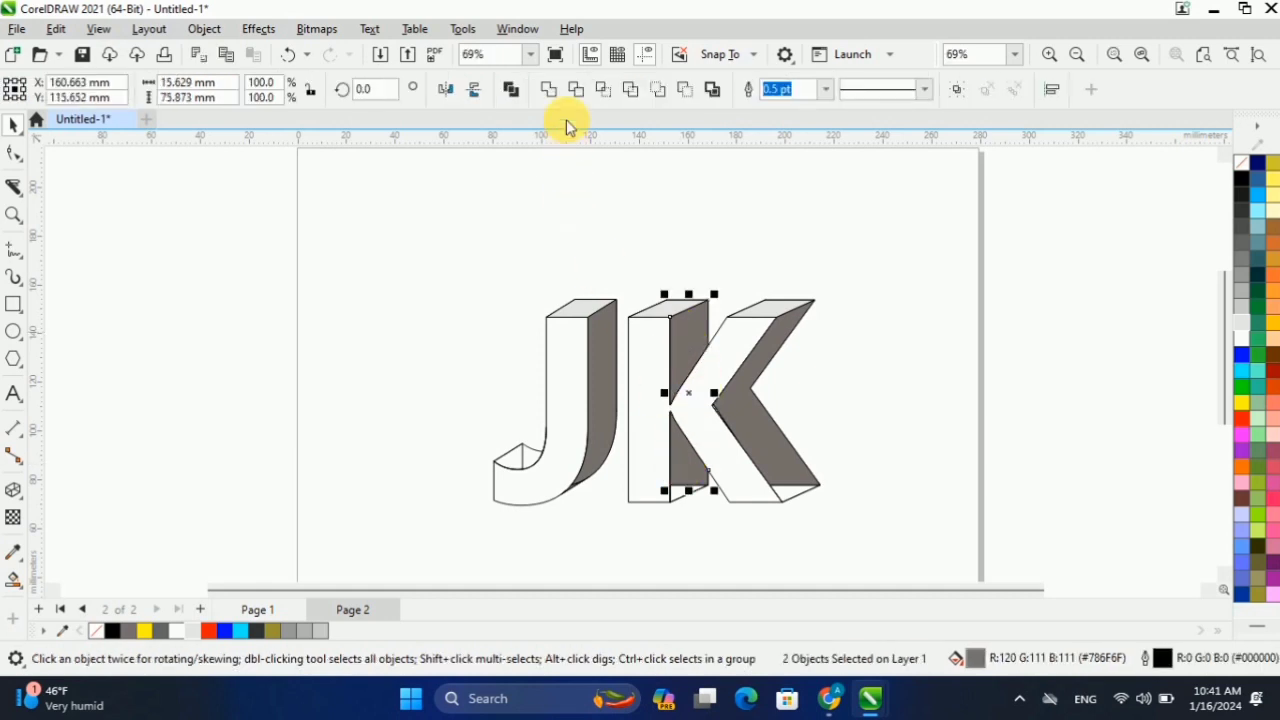
{"action": "left_click", "coordinate": [552, 88]}
{"action": "left_click", "coordinate": [640, 443]}
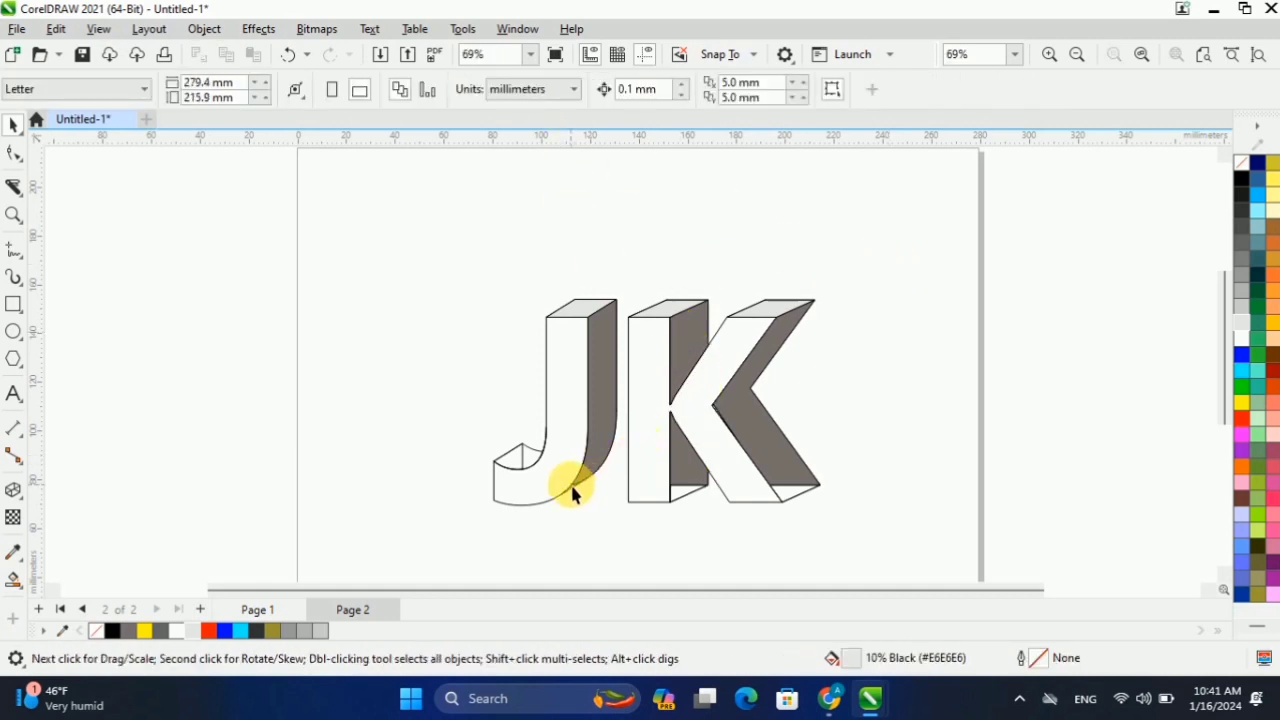
Weld the small lower sliver to the J's side face.
{"action": "left_click", "coordinate": [576, 492]}
{"action": "left_click", "coordinate": [603, 421], "text": "shift"}
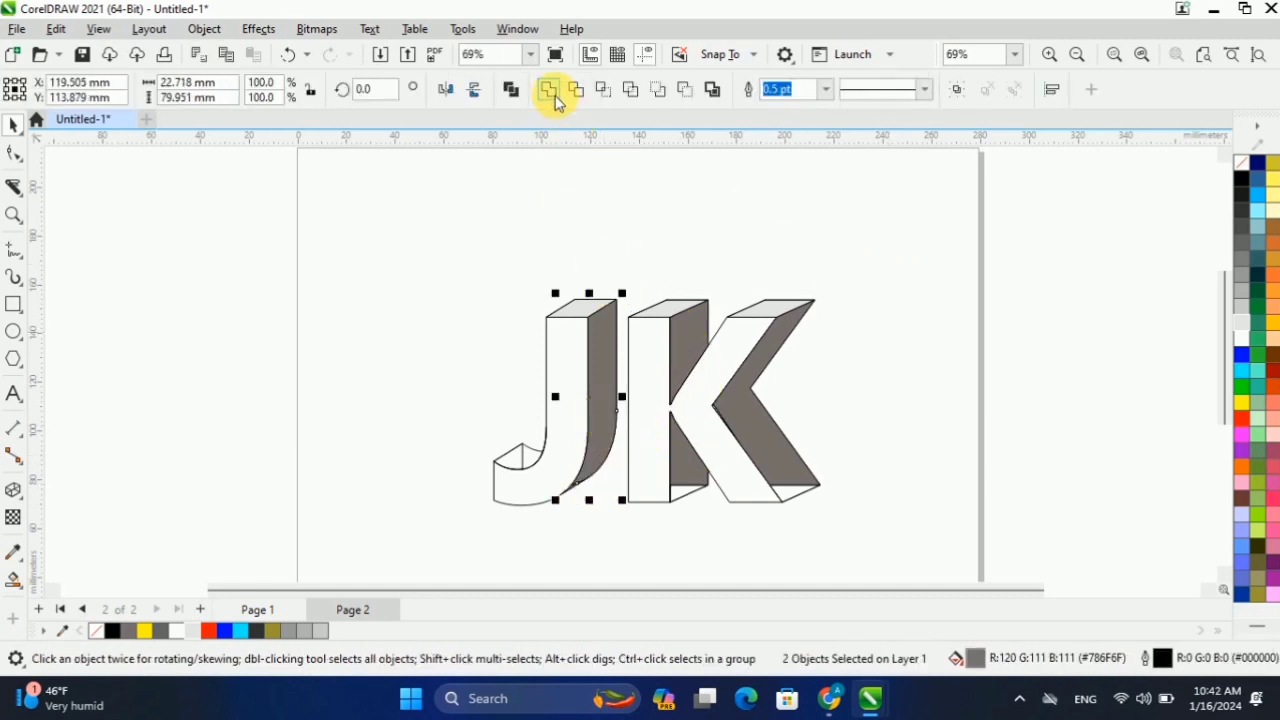
{"action": "left_click", "coordinate": [618, 207]}
{"action": "scroll", "coordinate": [616, 404], "scroll_direction": "down", "scroll_amount": 1}
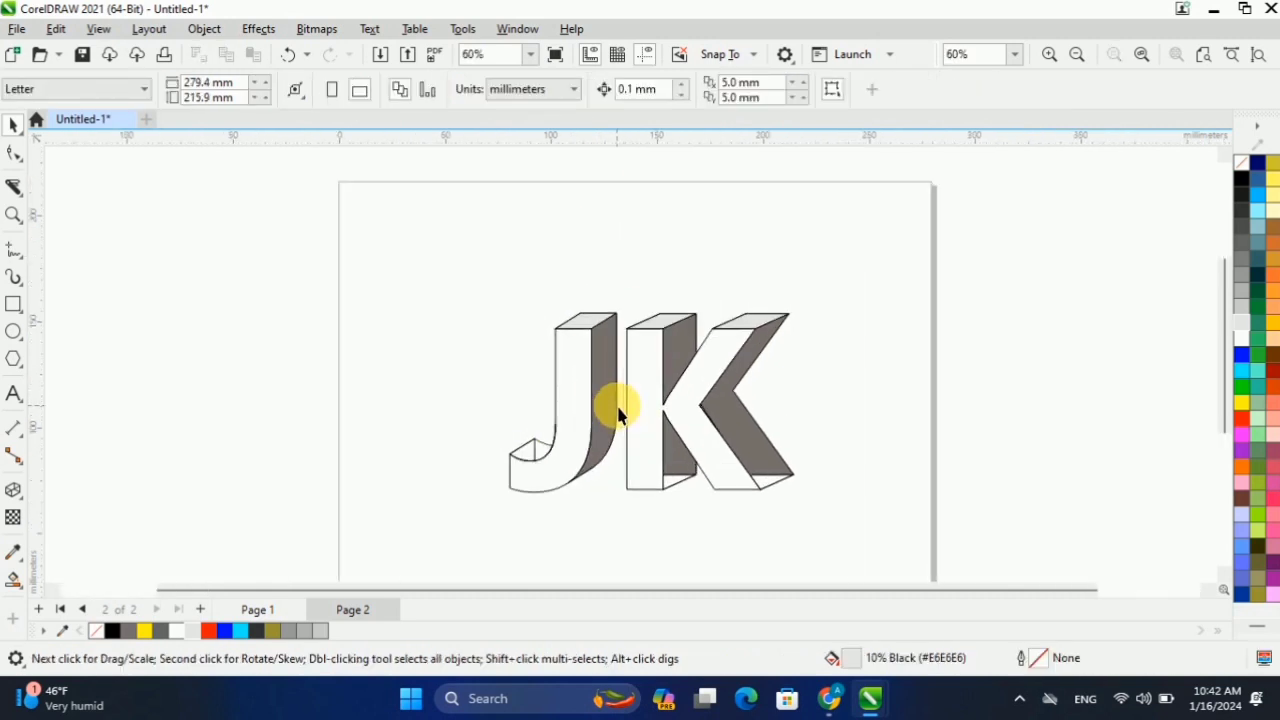
Smart Fill the triangular floor regions at the base of the K's stem and leg with dark gray #786F6F.
{"action": "left_click", "coordinate": [14, 578]}
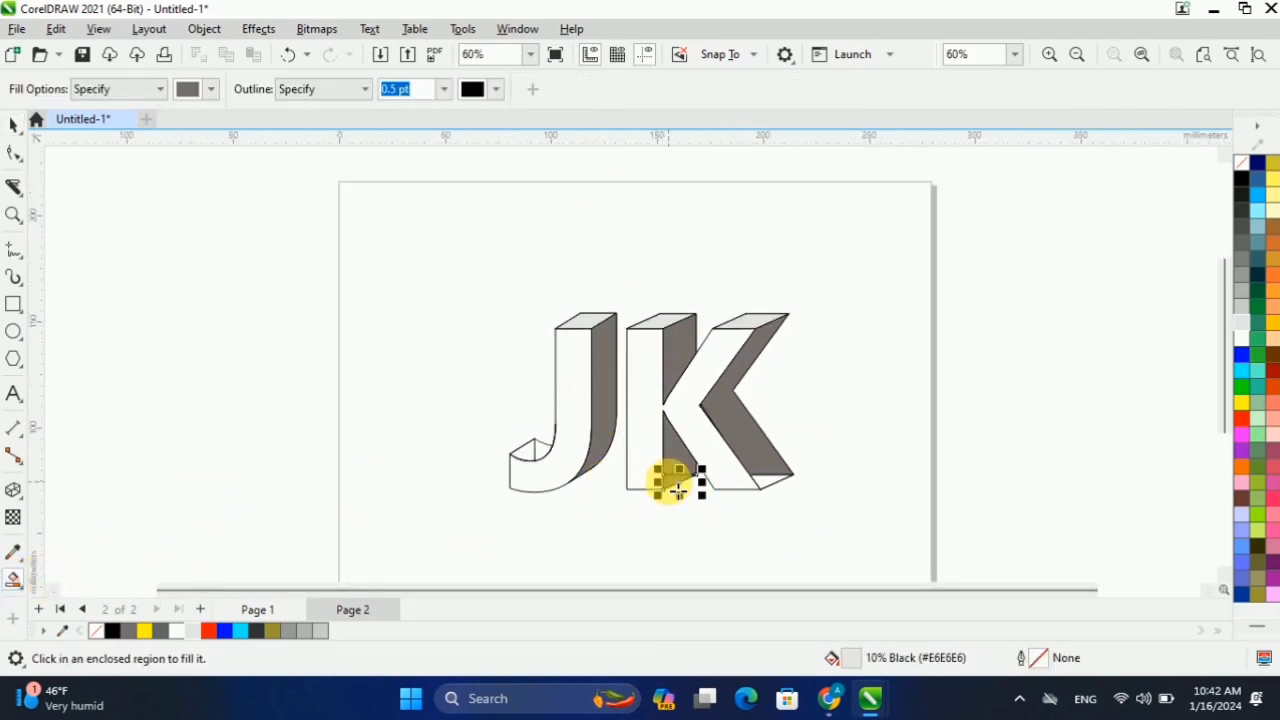
{"action": "left_click", "coordinate": [771, 486]}
{"action": "left_click", "coordinate": [17, 125]}
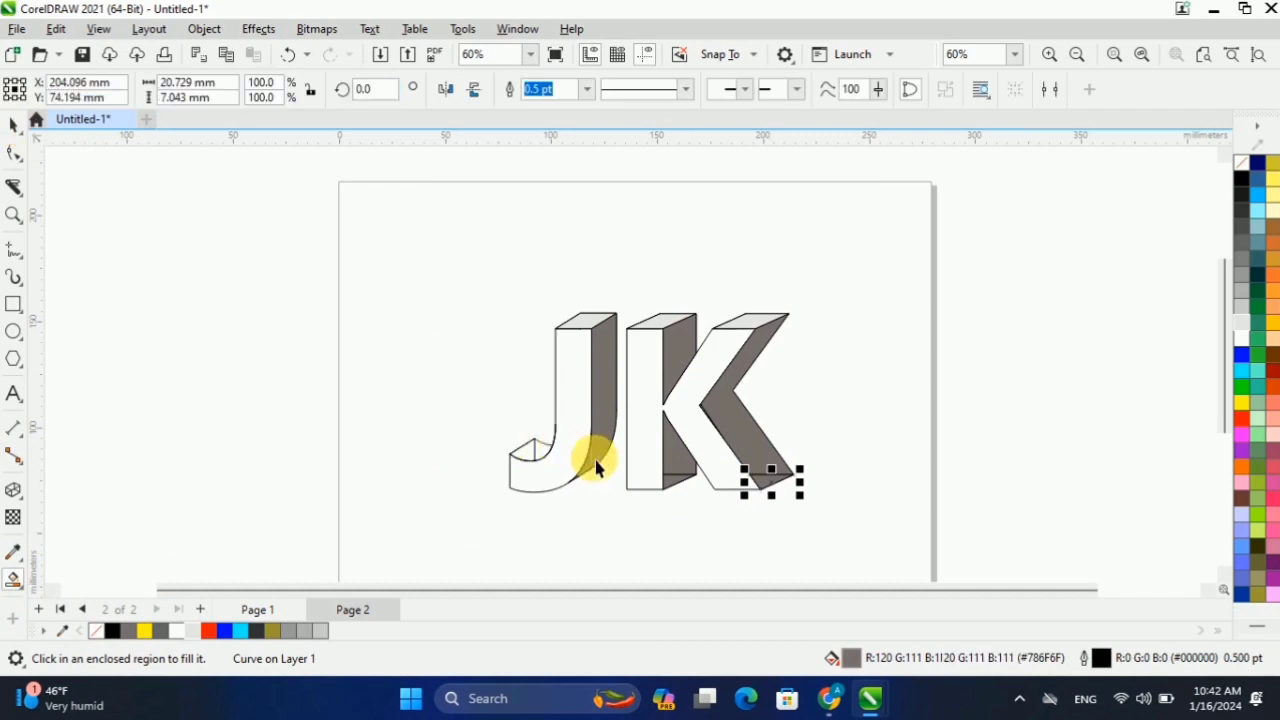
Recolor both filled regions at the base of the K 10% Black.
{"action": "left_click", "coordinate": [682, 480], "text": "shift"}
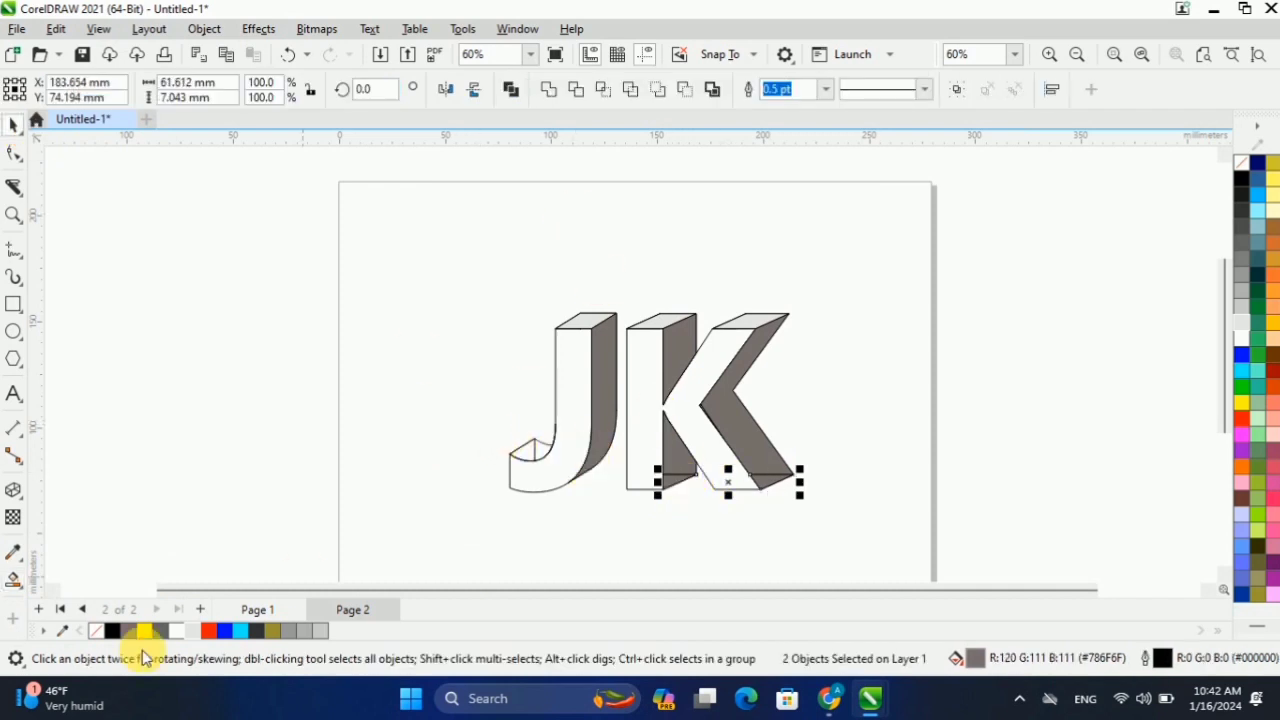
{"action": "left_click", "coordinate": [175, 630]}
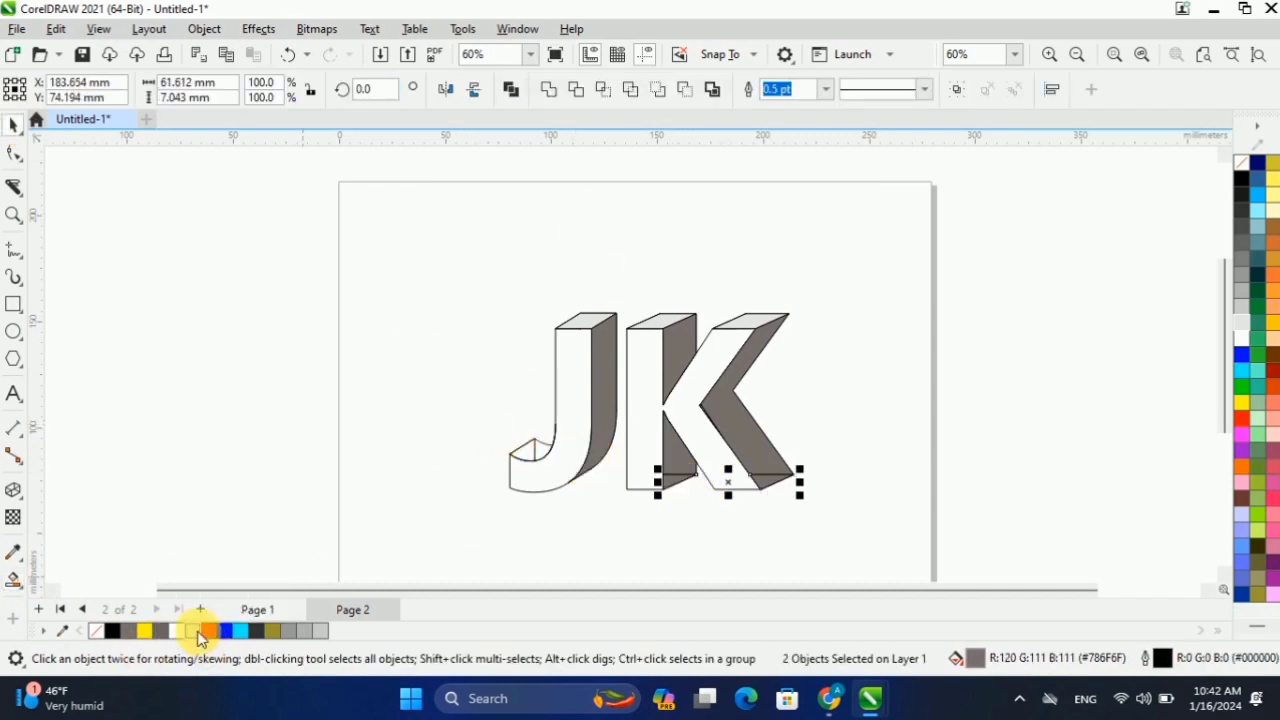
{"action": "left_click", "coordinate": [650, 538]}
{"action": "scroll", "coordinate": [733, 490], "scroll_direction": "up", "scroll_amount": 2}
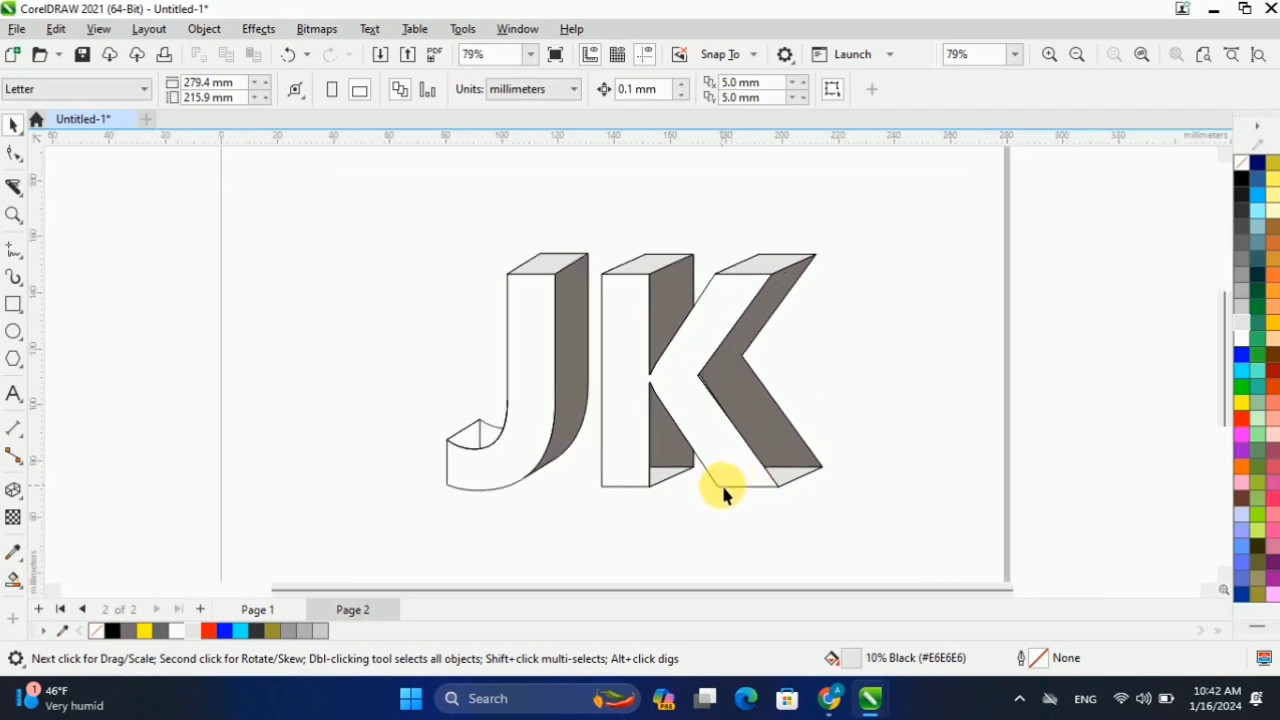
Smart Fill the front face of the K and recolor it cyan #00FFFF.
{"action": "scroll", "coordinate": [558, 465], "scroll_direction": "down", "scroll_amount": 1}
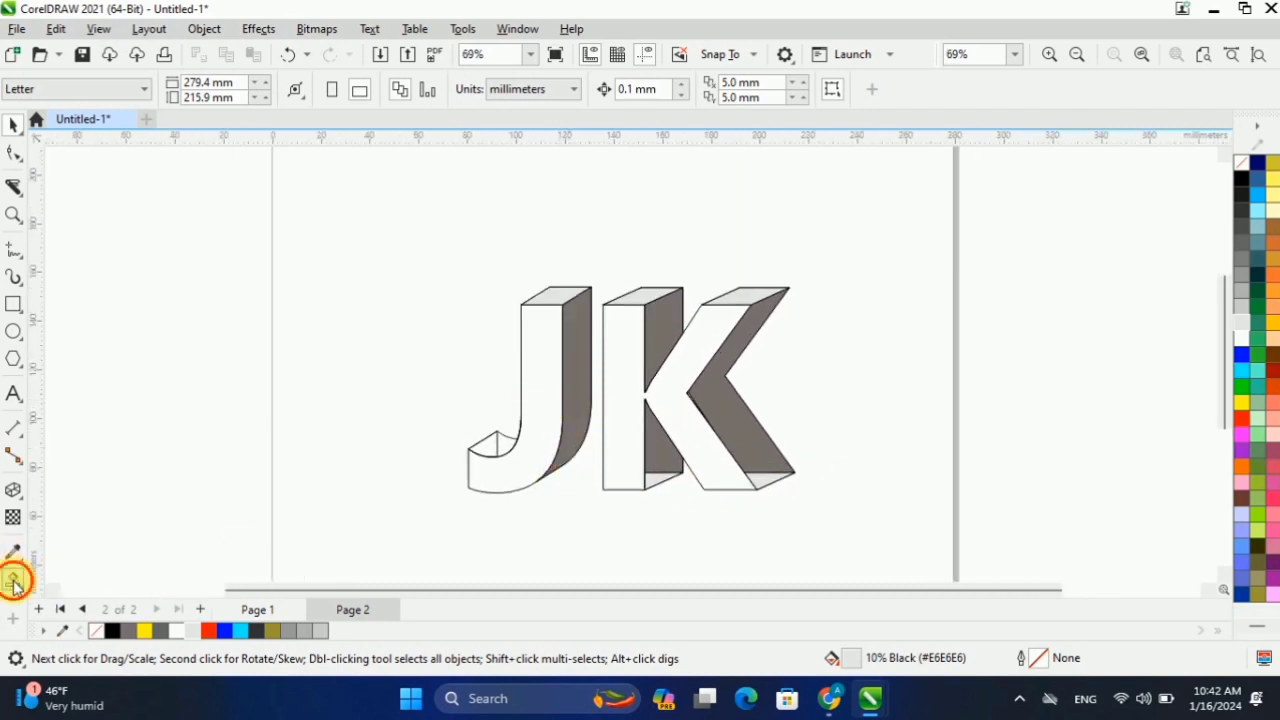
{"action": "left_click", "coordinate": [14, 581]}
{"action": "left_click", "coordinate": [562, 418]}
{"action": "key", "text": "ctrl+z"}
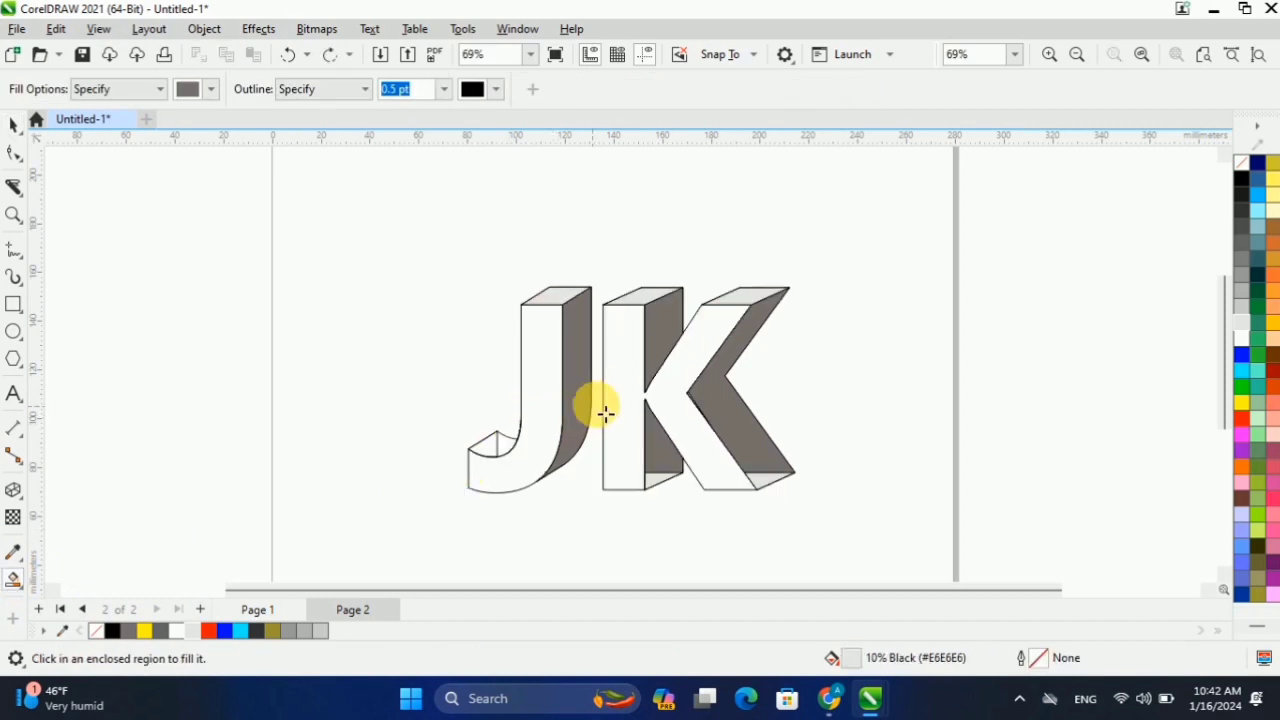
{"action": "left_click", "coordinate": [623, 389]}
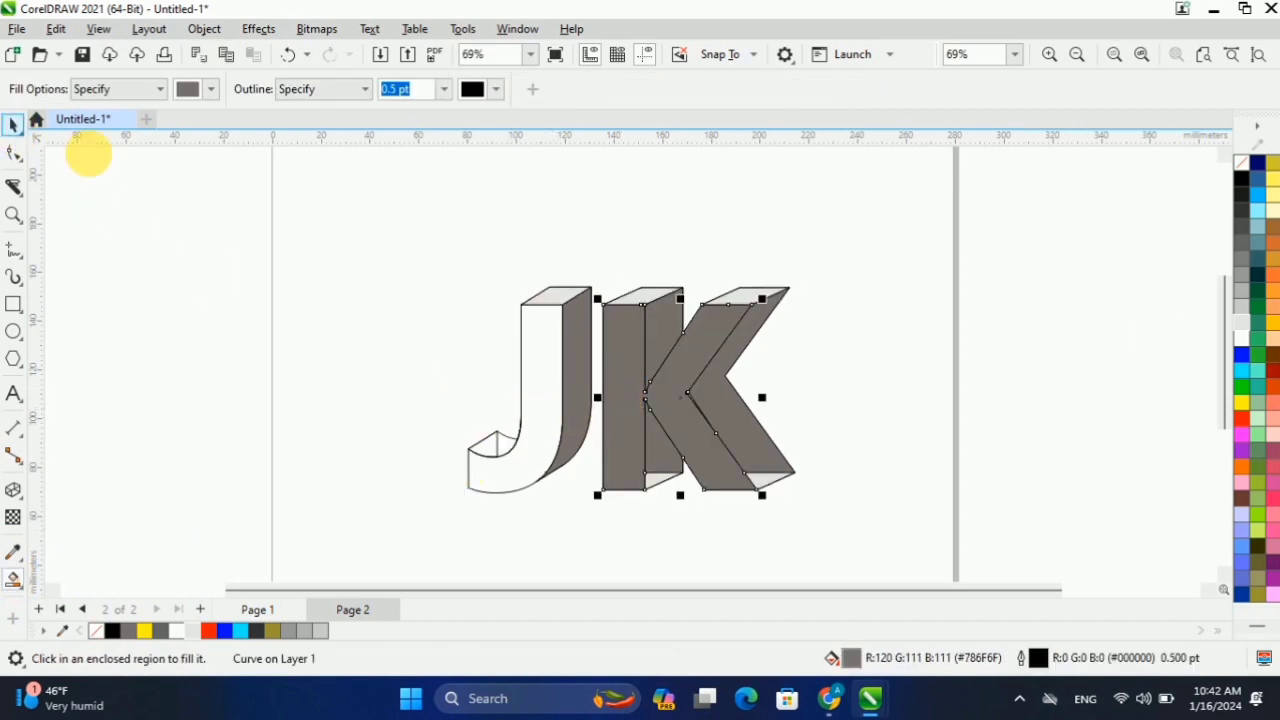
{"action": "key", "text": "space"}
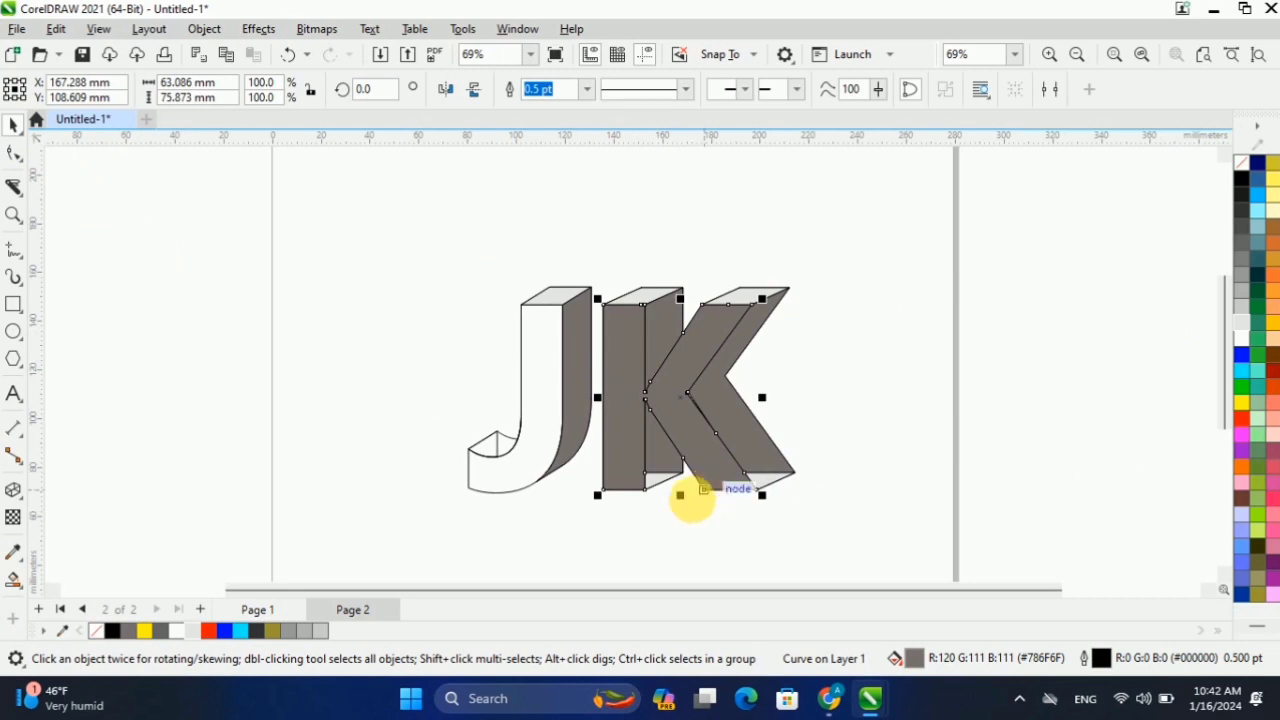
{"action": "left_click", "coordinate": [1243, 371]}
Copy only the fill of the K's cyan front face onto the J's front face.
{"action": "left_click", "coordinate": [543, 385]}
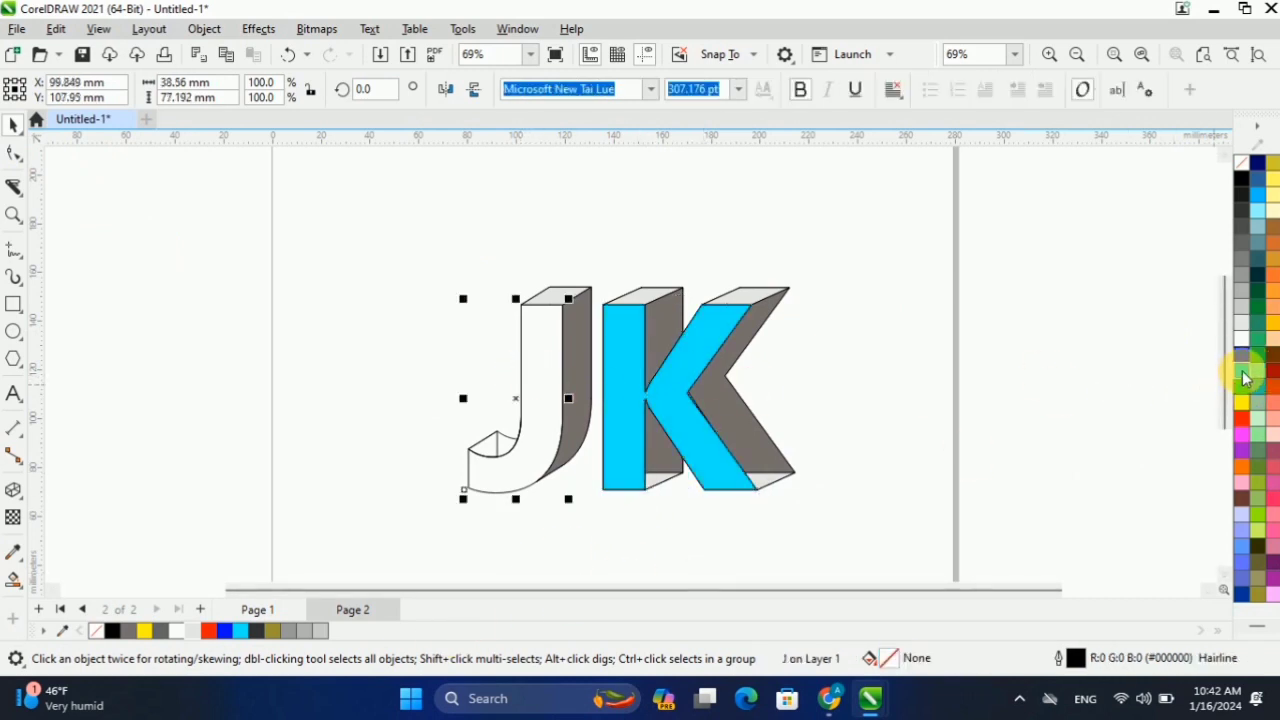
{"action": "left_click", "coordinate": [673, 418]}
{"action": "left_click_drag", "start_coordinate": [673, 418], "coordinate": [541, 384]}
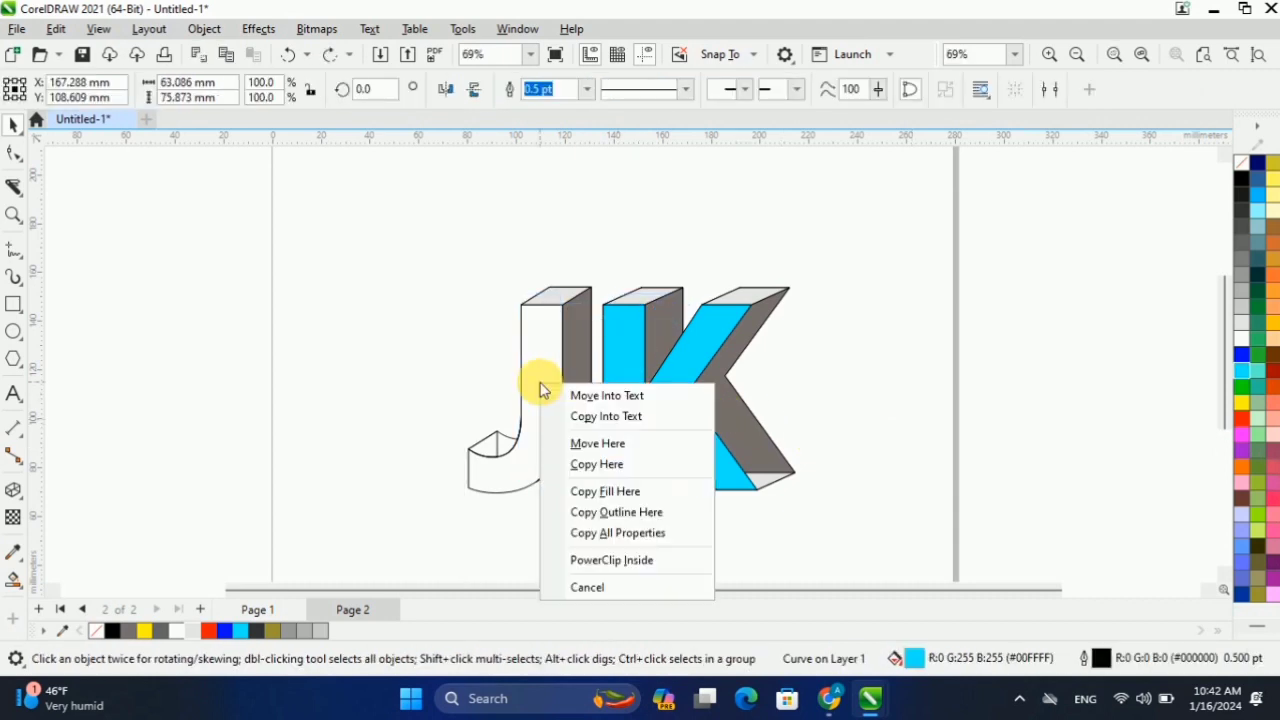
{"action": "left_click", "coordinate": [605, 491]}
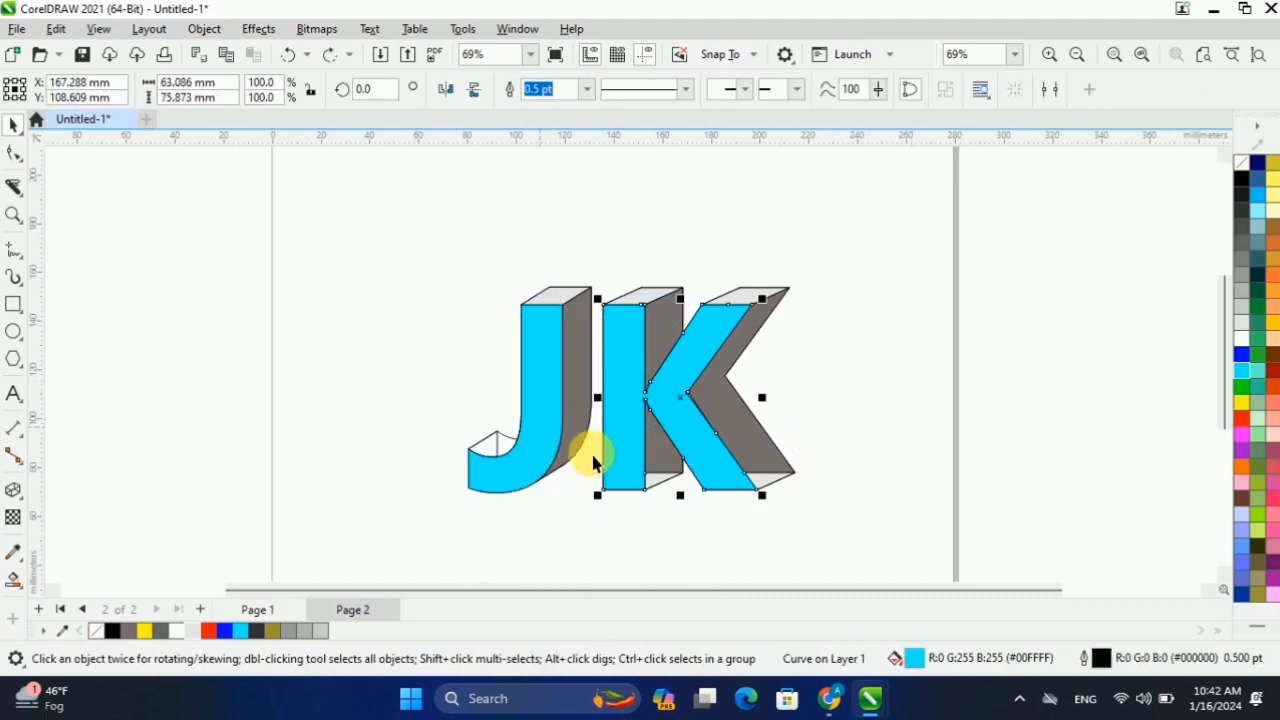
{"action": "left_click", "coordinate": [500, 395]}
{"action": "left_click", "coordinate": [543, 398]}
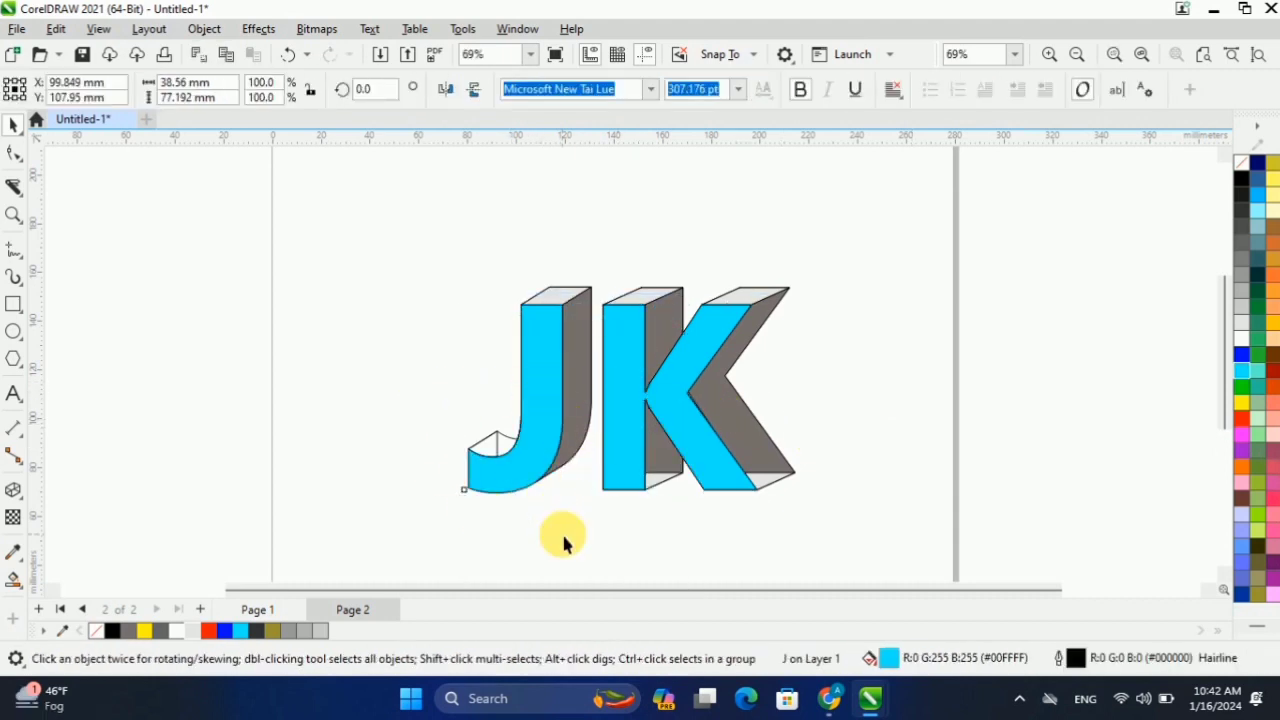
{"action": "left_click", "coordinate": [563, 534]}
Smart Fill the two regions above the J's hook with dark gray #786F6F.
{"action": "scroll", "coordinate": [596, 428], "scroll_direction": "up", "scroll_amount": 2}
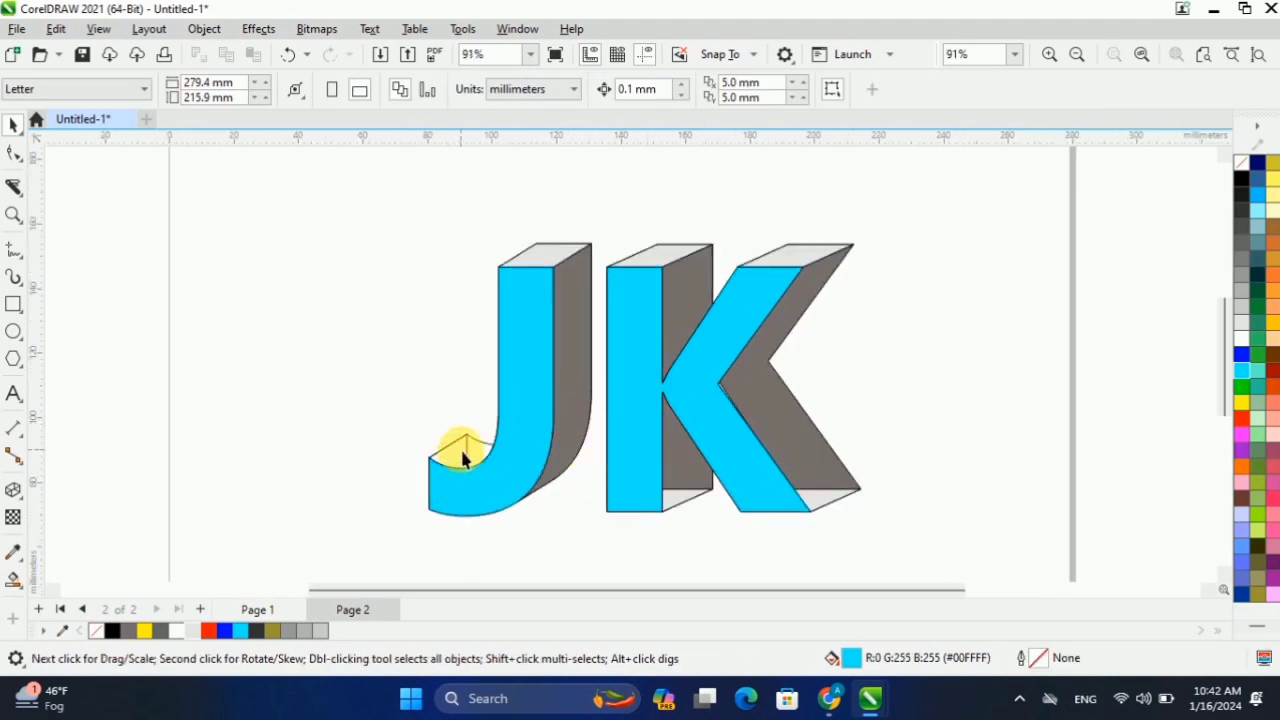
{"action": "left_click", "coordinate": [14, 580]}
{"action": "left_click", "coordinate": [458, 450]}
{"action": "left_click", "coordinate": [476, 453]}
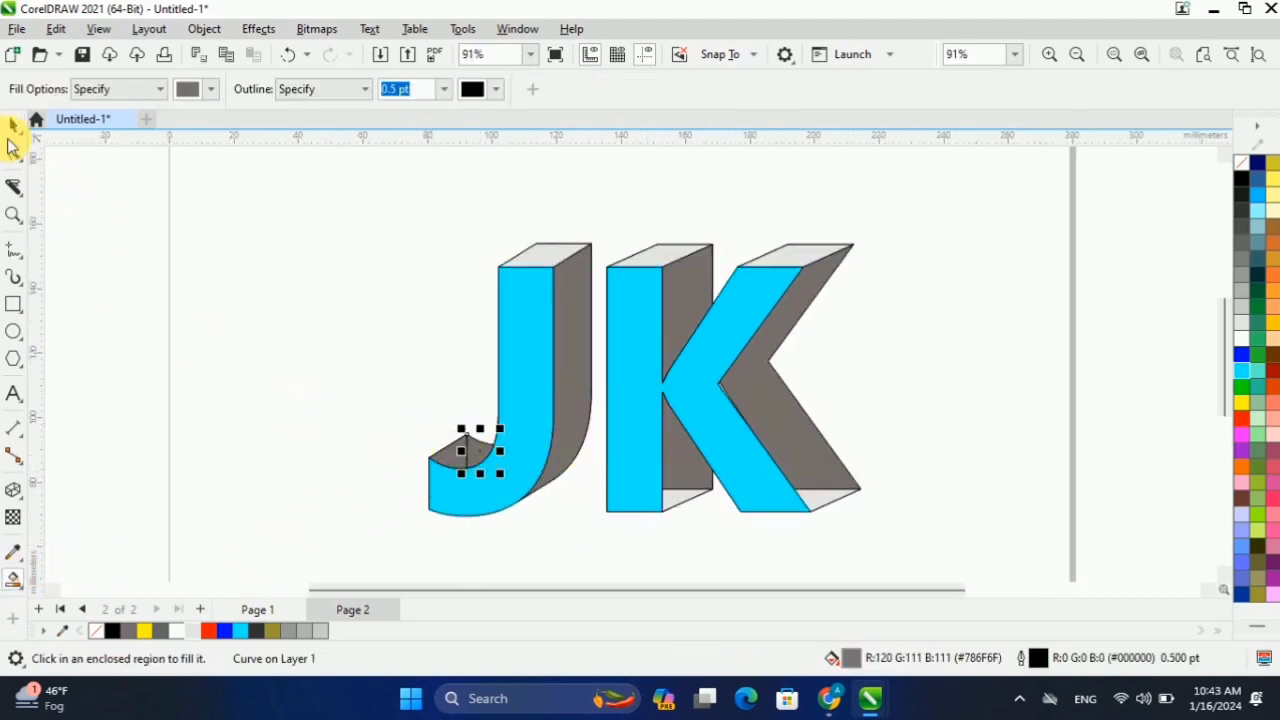
Weld the two filled pieces above the J's hook and recolor the shape 10% Black.
{"action": "left_click", "coordinate": [13, 124]}
{"action": "left_click_drag", "start_coordinate": [392, 400], "coordinate": [504, 480]}
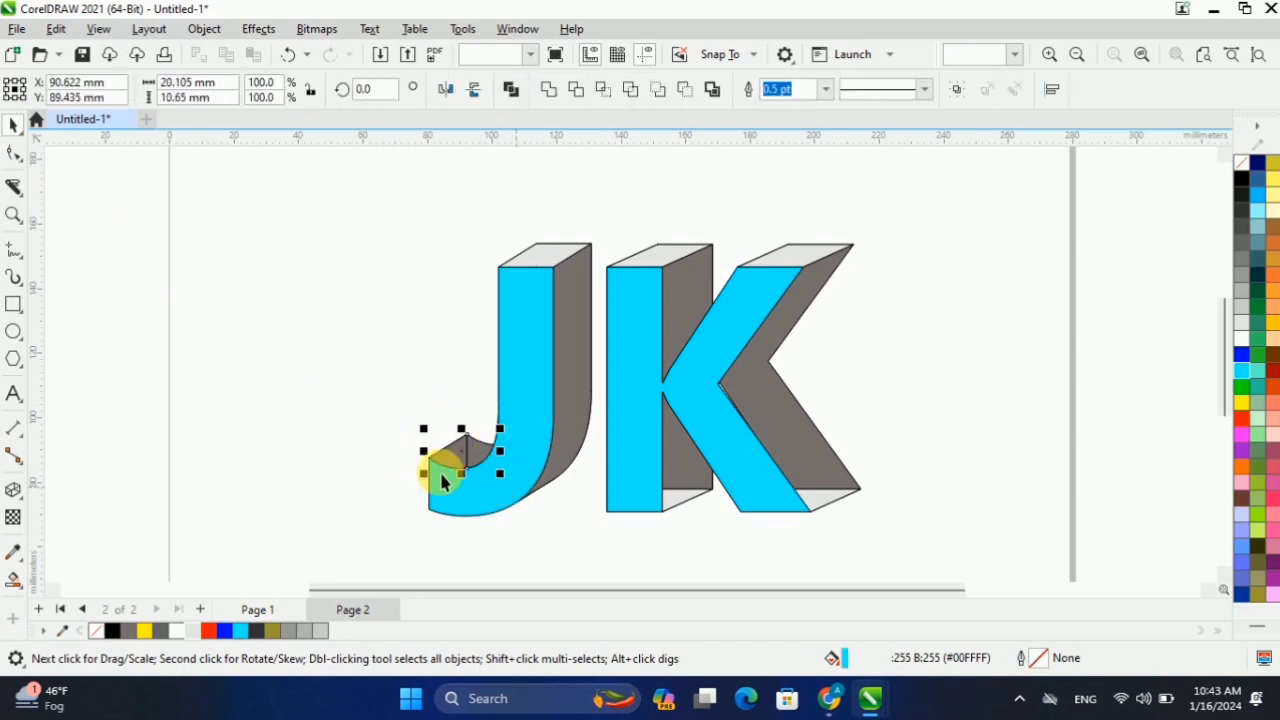
{"action": "left_click", "coordinate": [533, 387]}
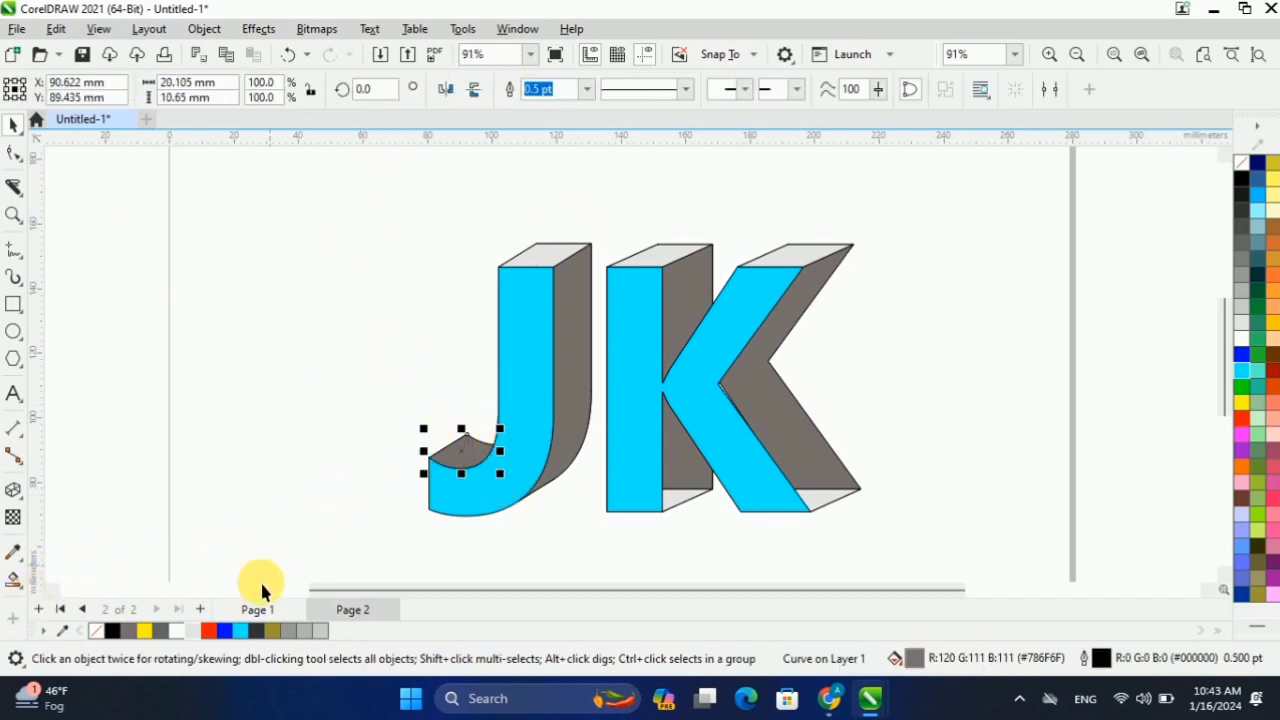
{"action": "left_click", "coordinate": [197, 631]}
{"action": "left_click", "coordinate": [423, 443]}
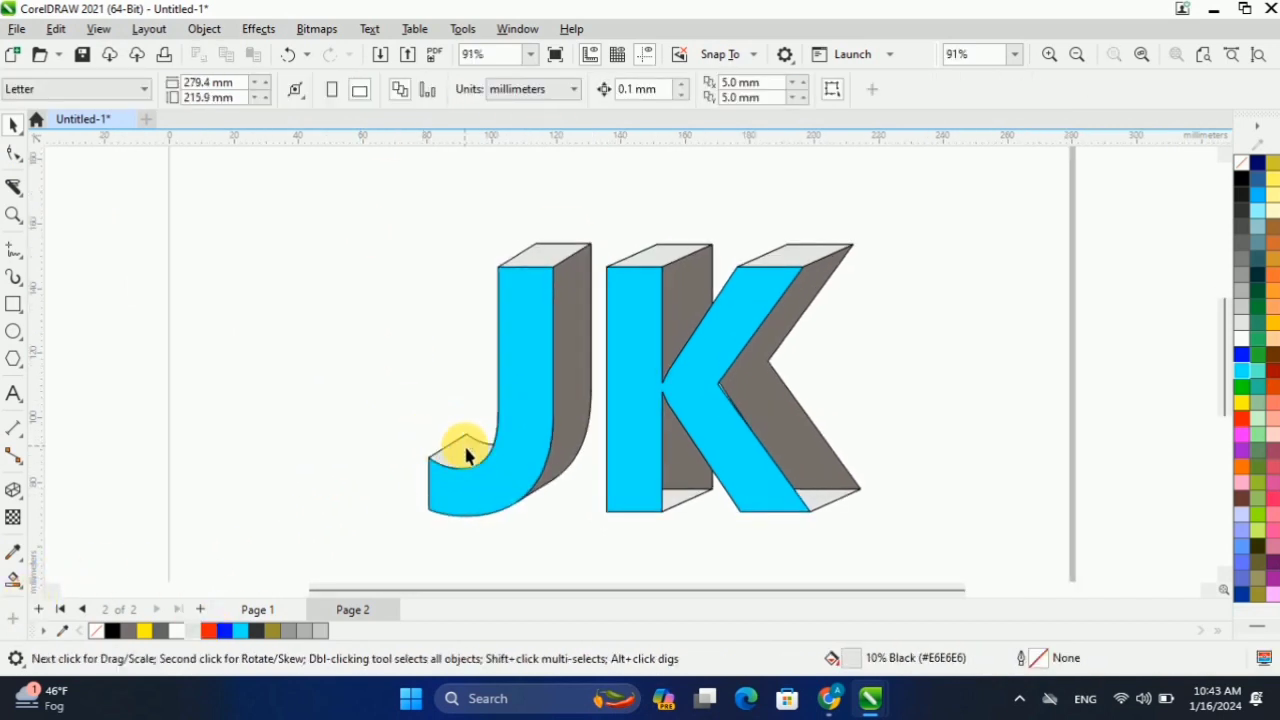
Apply a cyan-to-white fountain fill to the J's front face, running diagonally from the stem's upper right corner to the hook's lower left corner.
{"action": "scroll", "coordinate": [469, 449], "scroll_direction": "down", "scroll_amount": 2}
{"action": "scroll", "coordinate": [519, 500], "scroll_direction": "up", "scroll_amount": 1}
{"action": "left_click", "coordinate": [500, 374]}
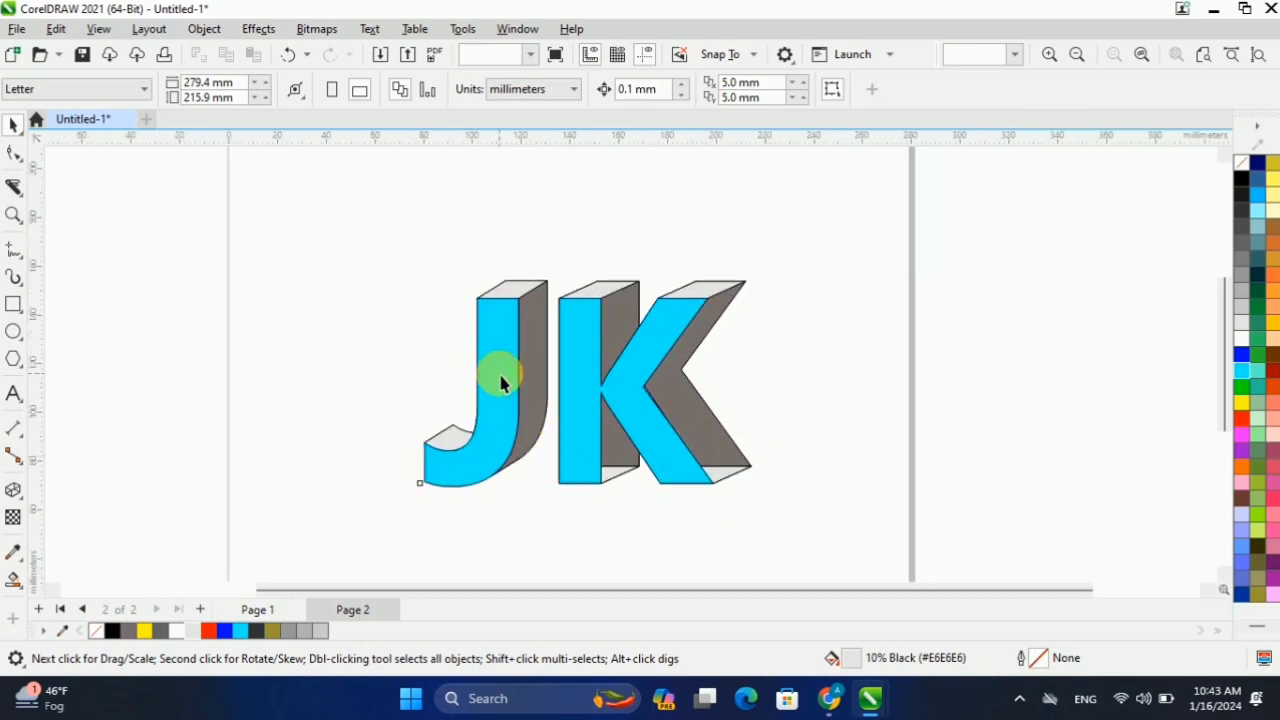
{"action": "left_click", "coordinate": [15, 588]}
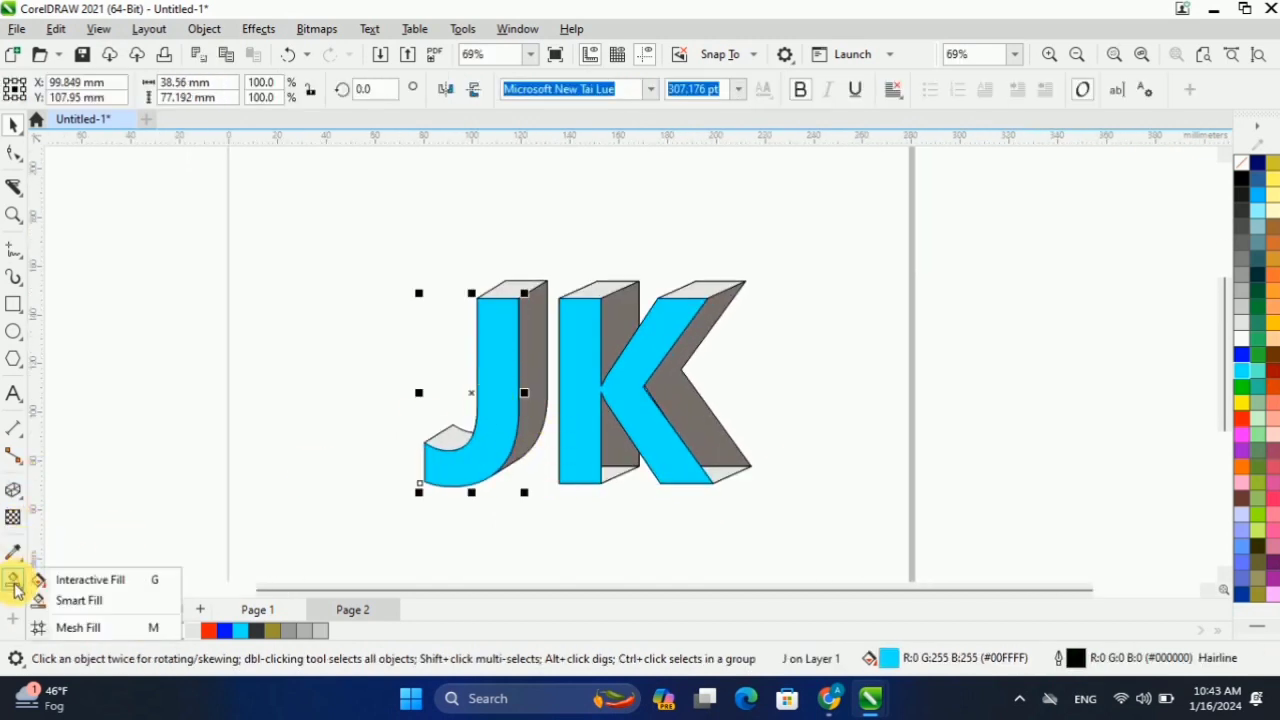
{"action": "left_click", "coordinate": [85, 577]}
{"action": "left_click_drag", "start_coordinate": [513, 308], "coordinate": [419, 483]}
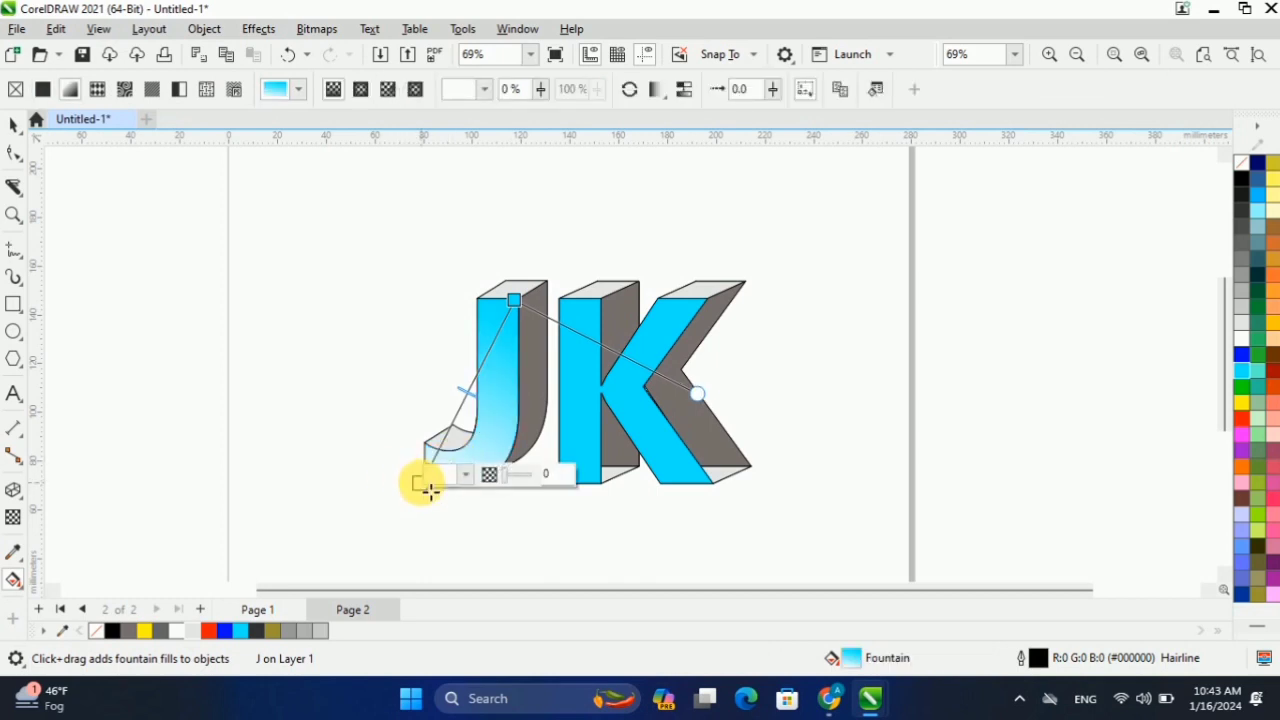
Change the end color of the J's fountain fill from white to black and deselect the letter.
{"action": "left_click", "coordinate": [114, 632]}
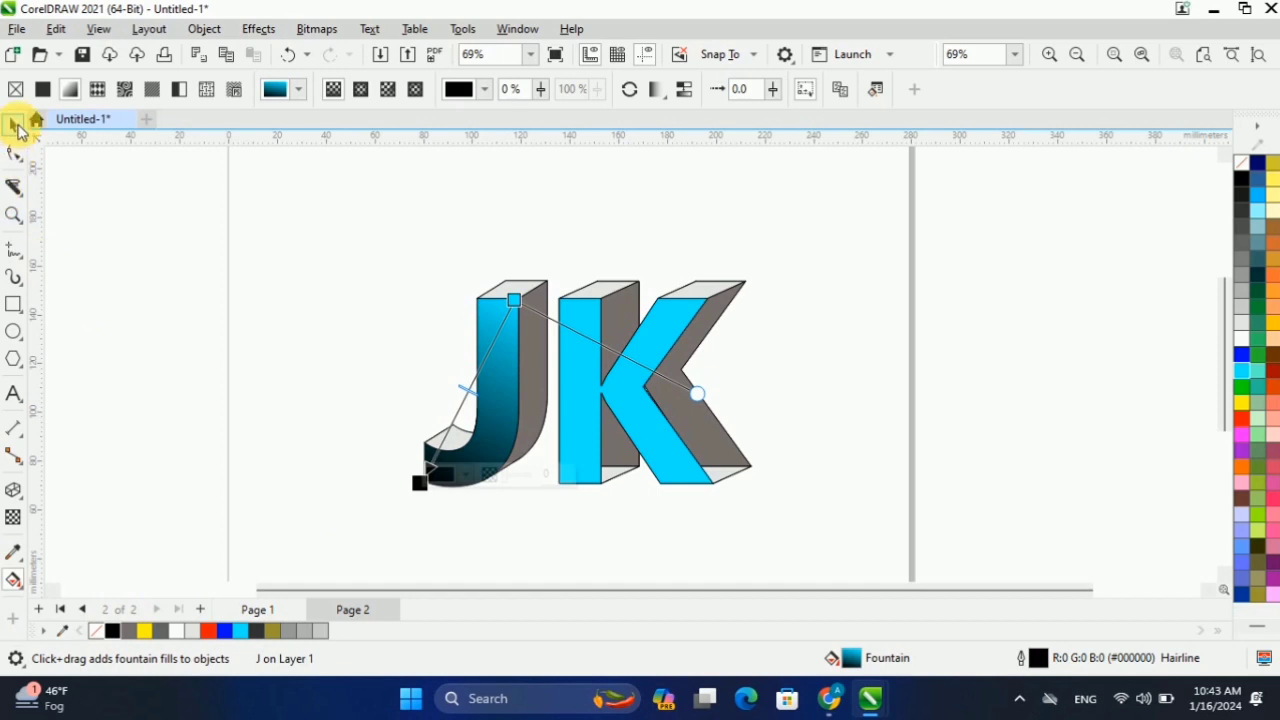
{"action": "left_click", "coordinate": [14, 124]}
{"action": "left_click", "coordinate": [314, 271]}
Copy the cyan-to-black fountain fill from the J's front face onto the K's front face.
{"action": "left_click_drag", "start_coordinate": [523, 366], "coordinate": [596, 366]}
{"action": "left_click", "coordinate": [664, 423]}
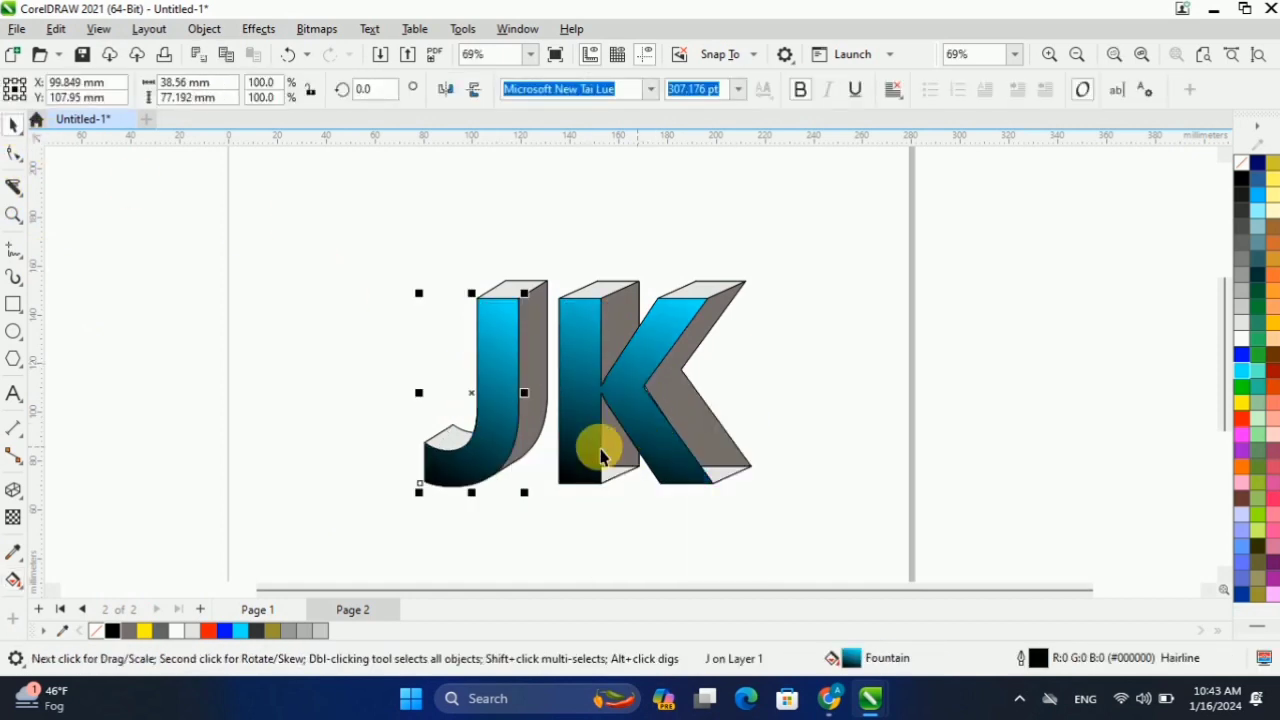
{"action": "left_click", "coordinate": [423, 374]}
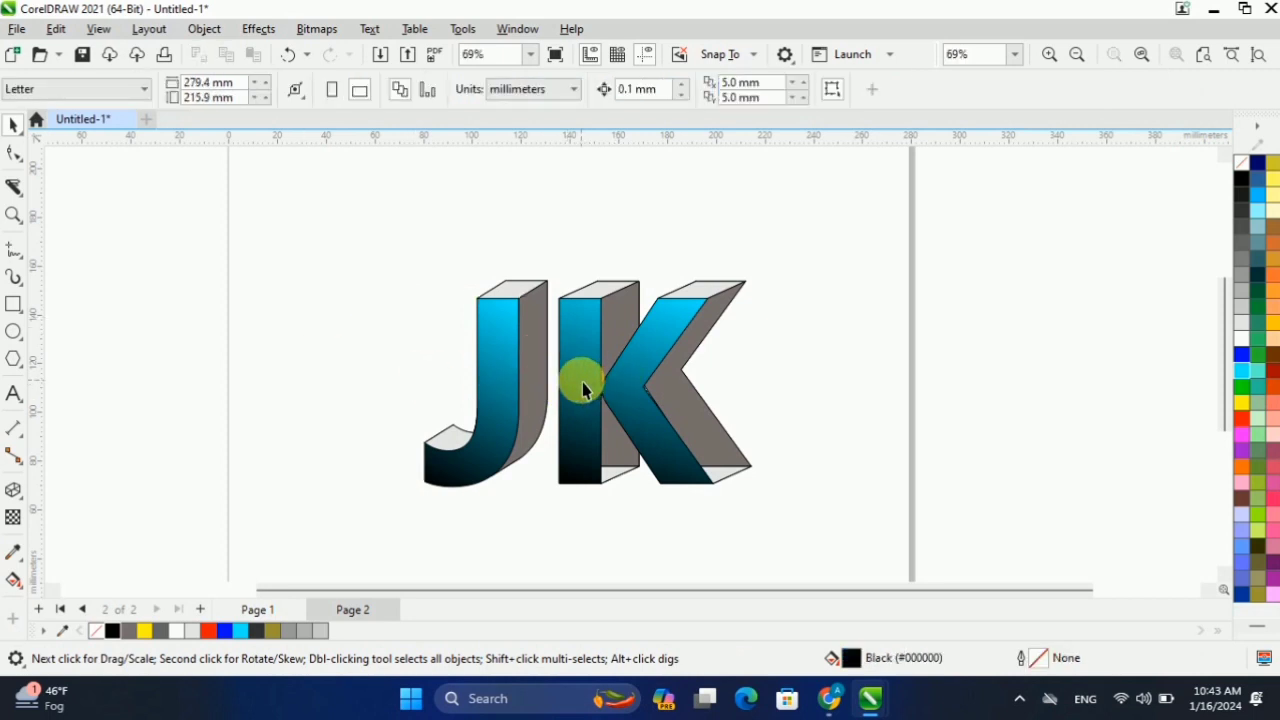
Redirect the K's fountain fill to run diagonally from the arm's upper right corner to the stem's lower left corner.
{"action": "left_click", "coordinate": [585, 388]}
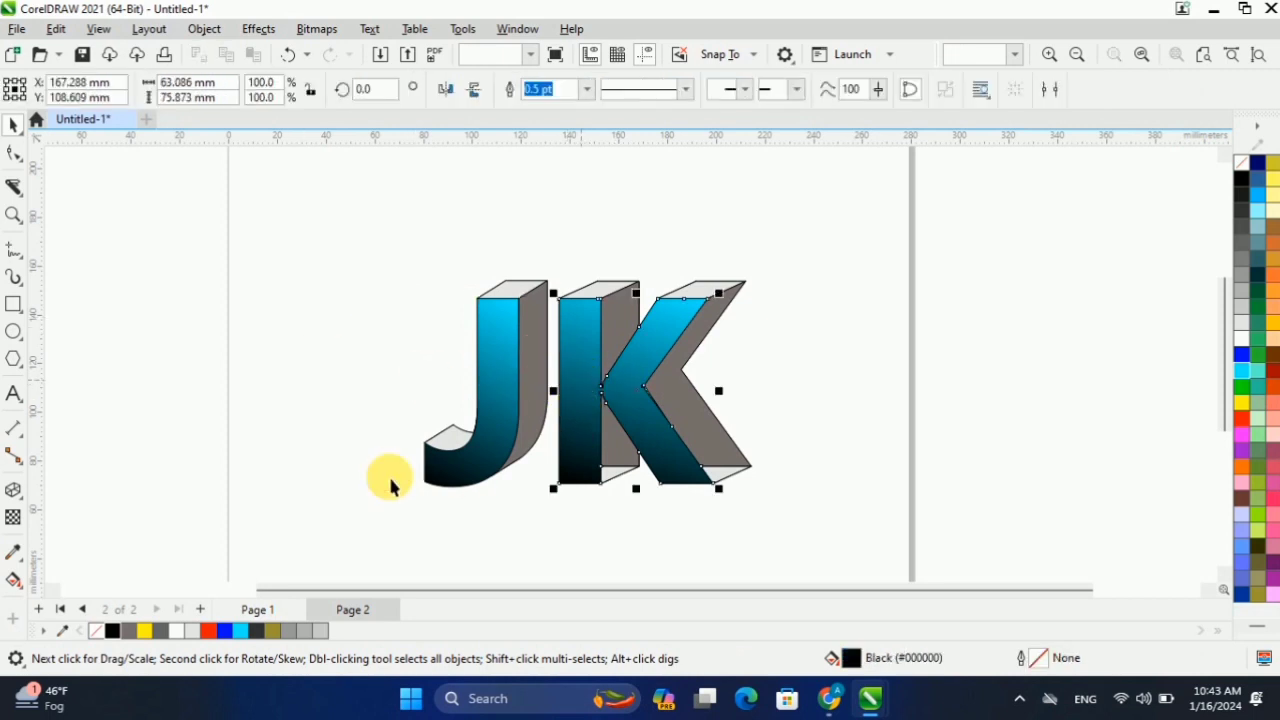
{"action": "left_click", "coordinate": [14, 582]}
{"action": "left_click_drag", "start_coordinate": [552, 480], "coordinate": [563, 300]}
{"action": "mouse_move", "coordinate": [555, 481]}
{"action": "left_mouse_down"}
{"action": "mouse_move", "coordinate": [713, 484]}
{"action": "mouse_move", "coordinate": [569, 493]}
{"action": "left_mouse_up"}
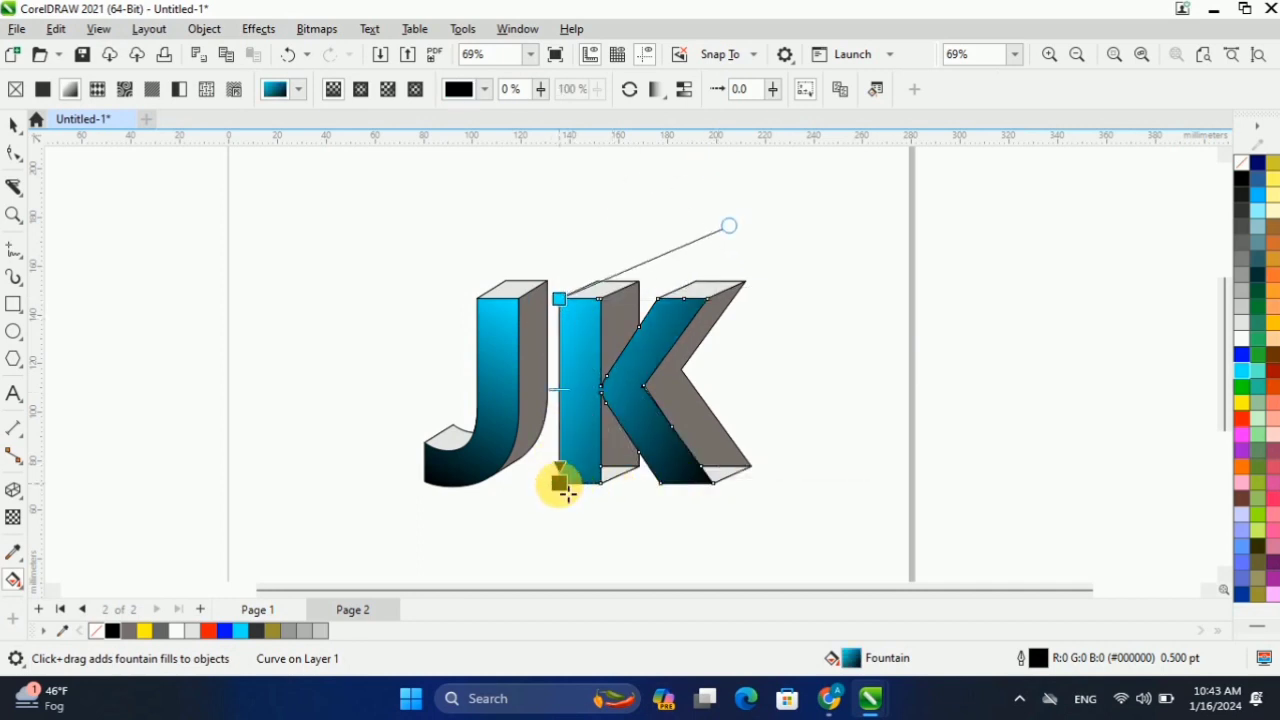
{"action": "left_click_drag", "start_coordinate": [568, 300], "coordinate": [707, 299]}
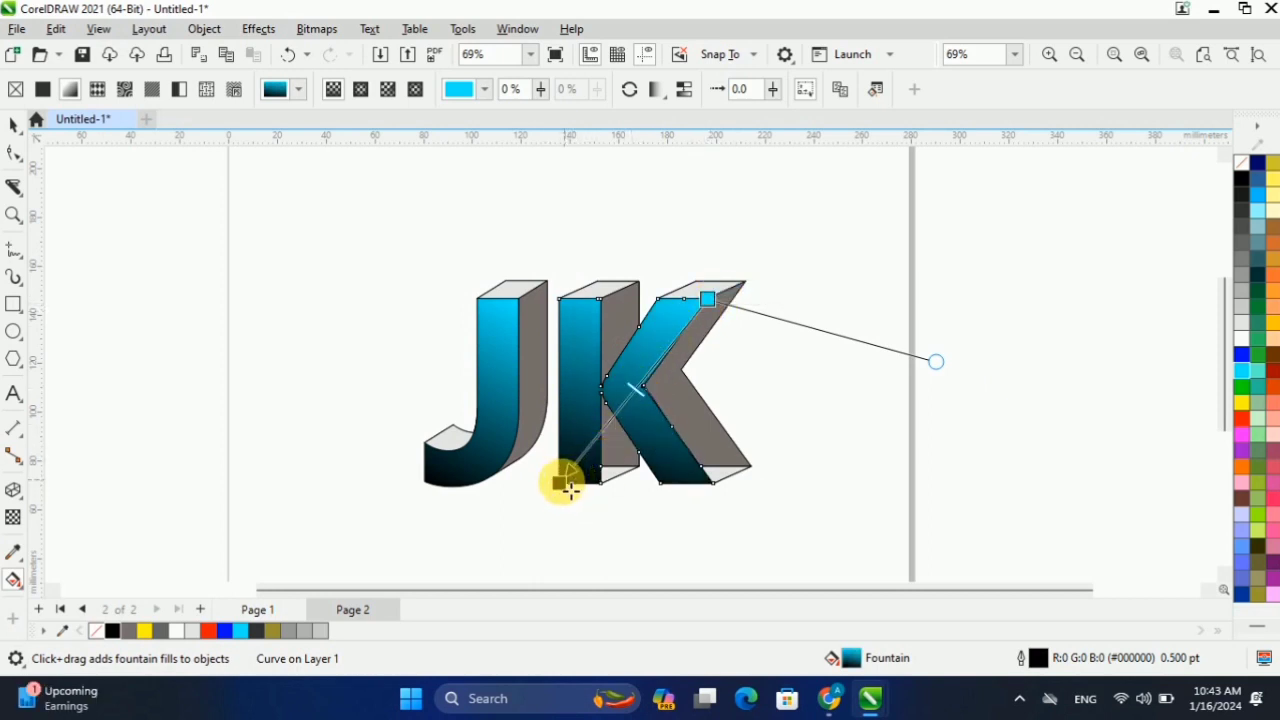
Set the end color of the K's and the J's fountain fills to dark gray #4D4D4D.
{"action": "left_click", "coordinate": [566, 486]}
{"action": "left_click", "coordinate": [130, 632]}
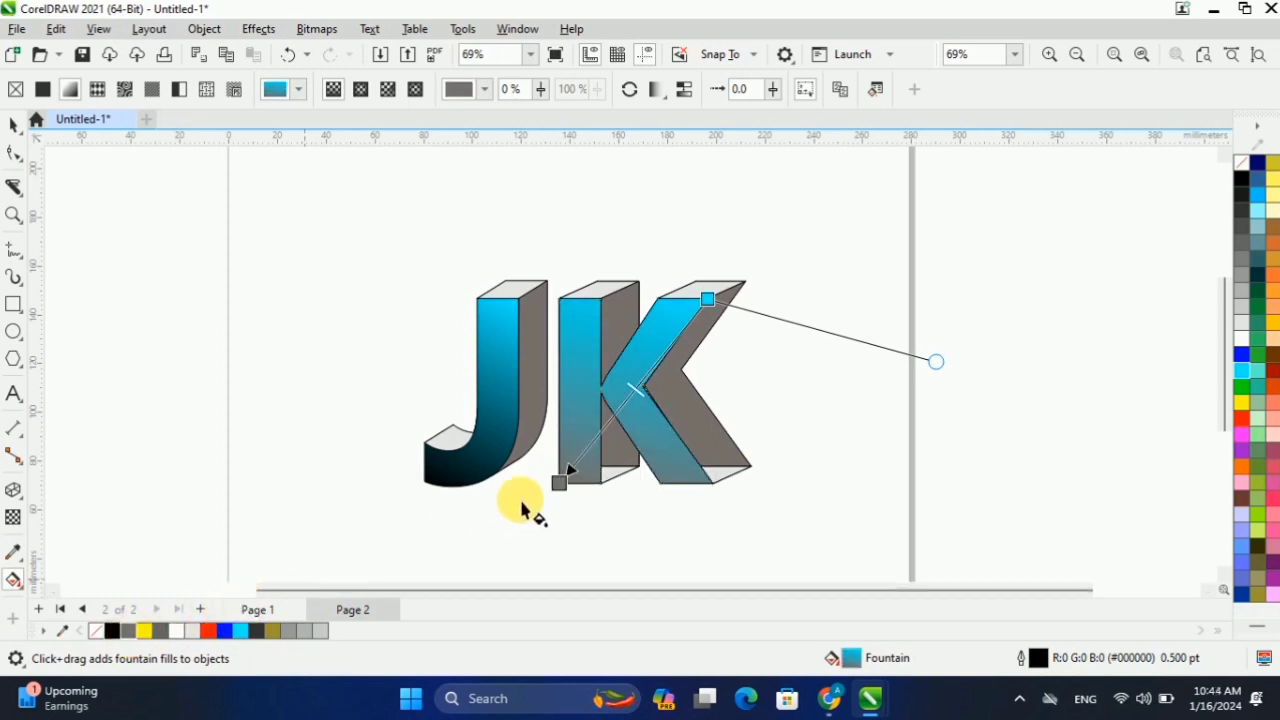
{"action": "left_click", "coordinate": [1247, 233]}
{"action": "left_click", "coordinate": [465, 478]}
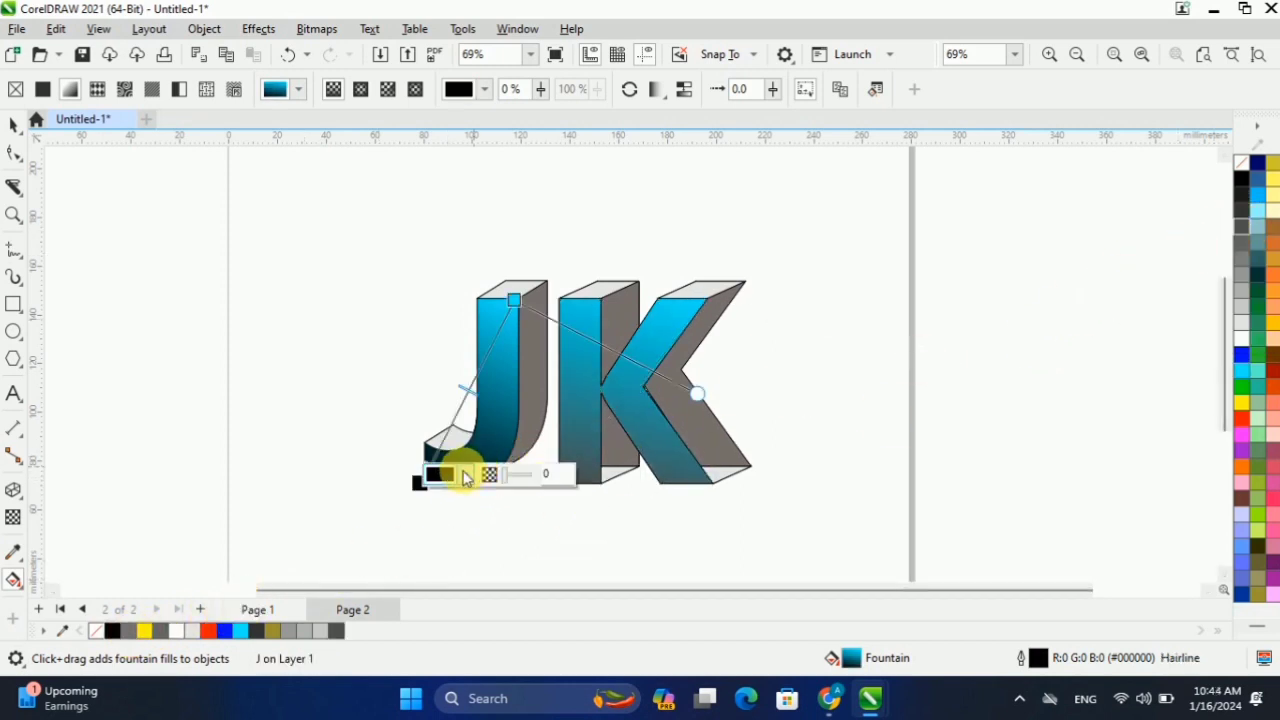
{"action": "left_click", "coordinate": [1247, 232]}
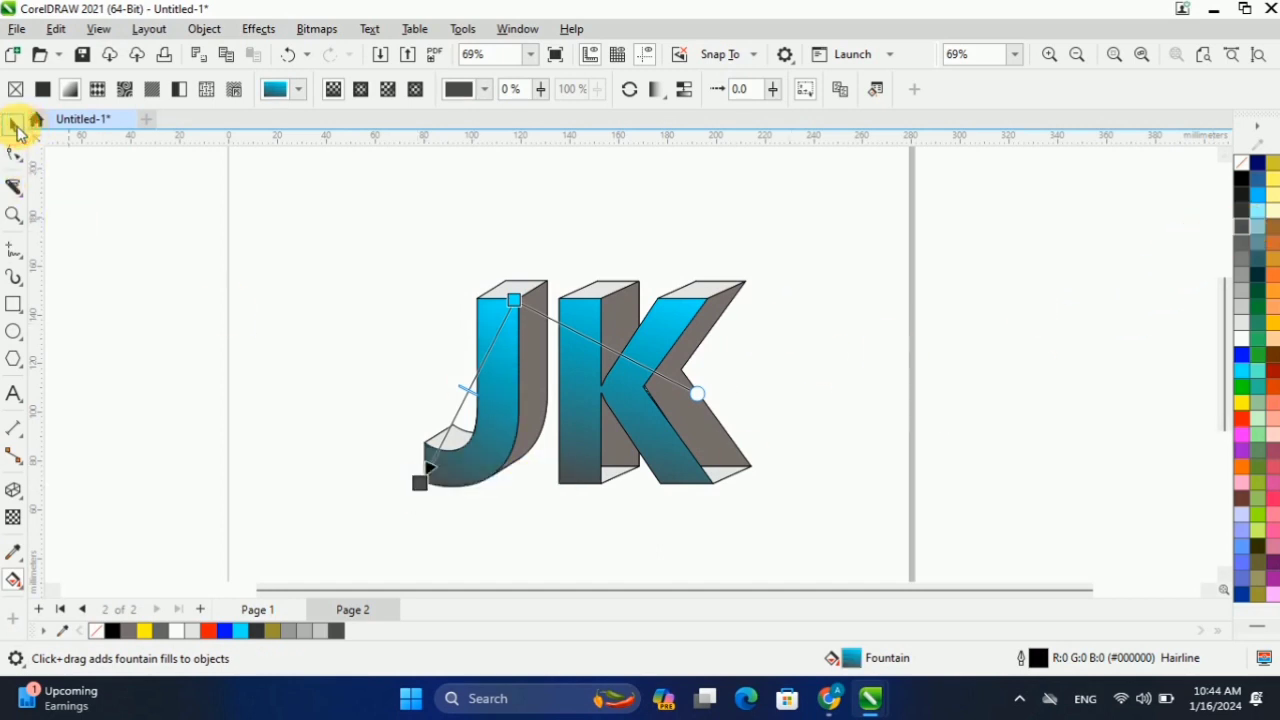
{"action": "left_click", "coordinate": [15, 127]}
{"action": "left_click", "coordinate": [354, 284]}
{"action": "scroll", "coordinate": [603, 361], "scroll_direction": "down", "scroll_amount": 3}
{"action": "scroll", "coordinate": [603, 363], "scroll_direction": "up", "scroll_amount": 3}
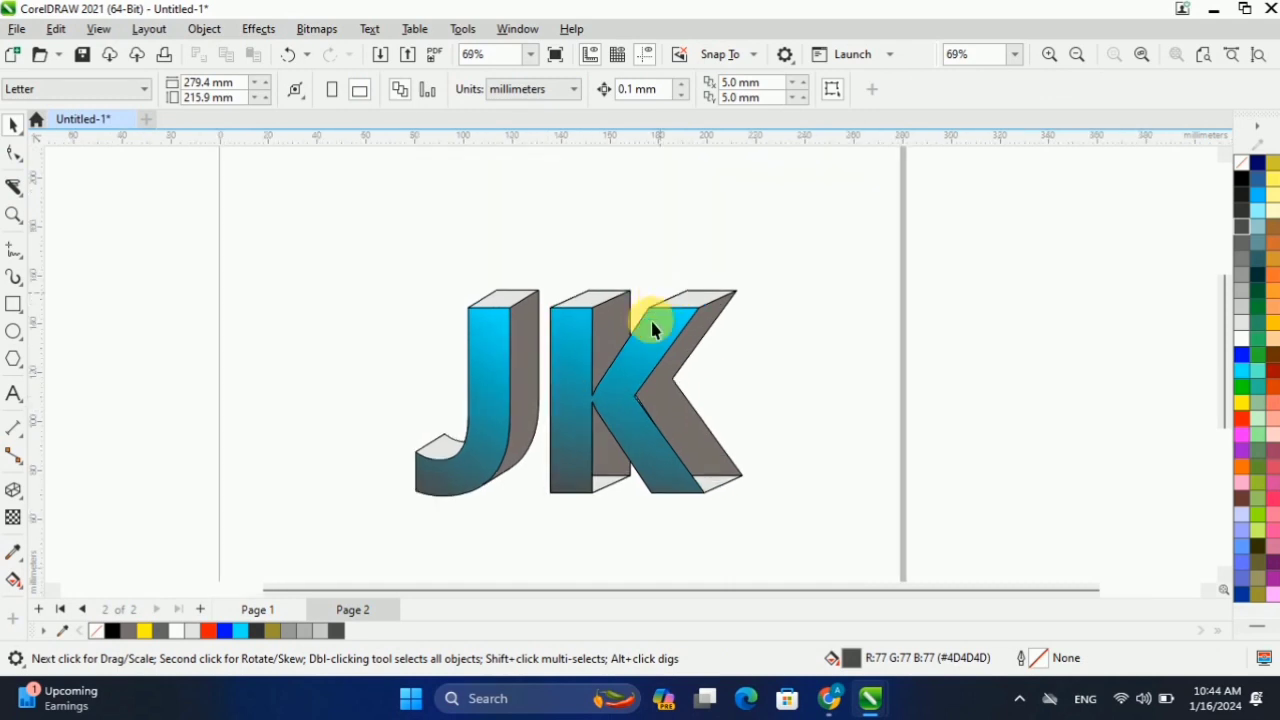
{"action": "scroll", "coordinate": [603, 377], "scroll_direction": "up", "scroll_amount": 2}
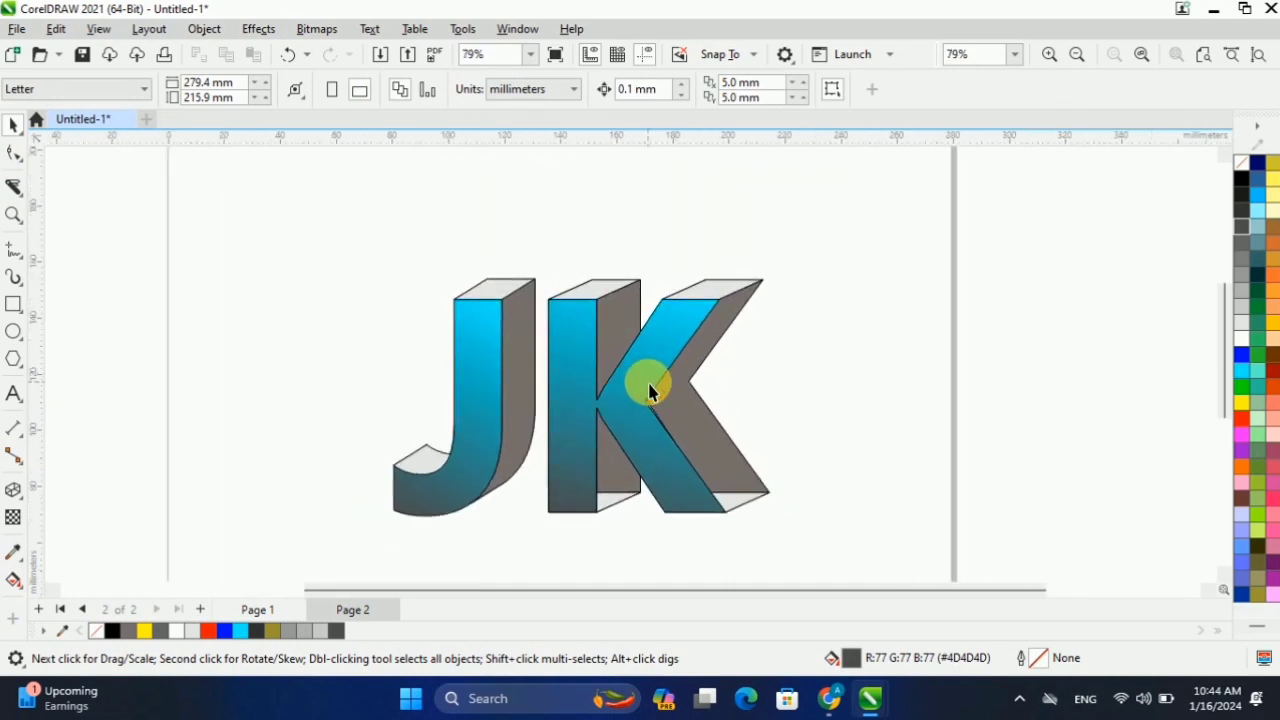
{"action": "scroll", "coordinate": [614, 409], "scroll_direction": "down", "scroll_amount": 3}
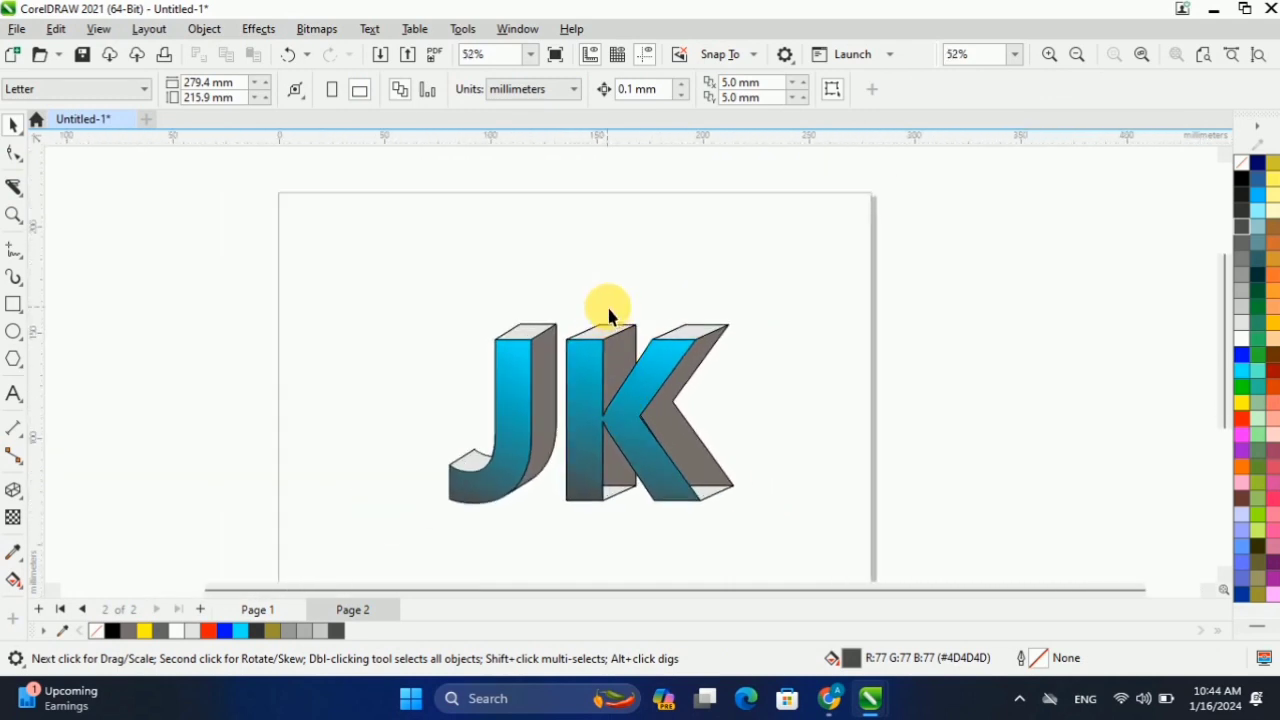
{"action": "scroll", "coordinate": [610, 316], "scroll_direction": "up", "scroll_amount": 2}
{"action": "scroll", "coordinate": [8, 362], "scroll_direction": "down", "scroll_amount": 1}
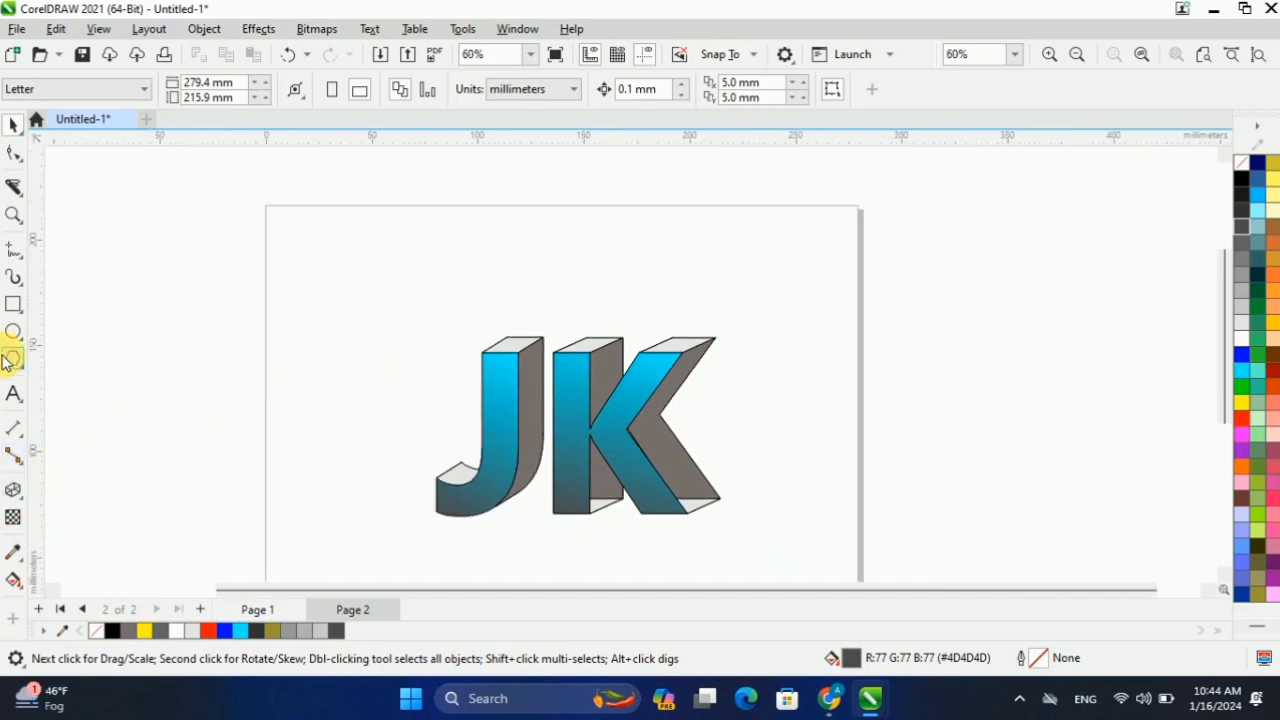
Draw a square of about 16.8 mm directly on top of the J's stem, matching the stem's width.
{"action": "left_click", "coordinate": [20, 306]}
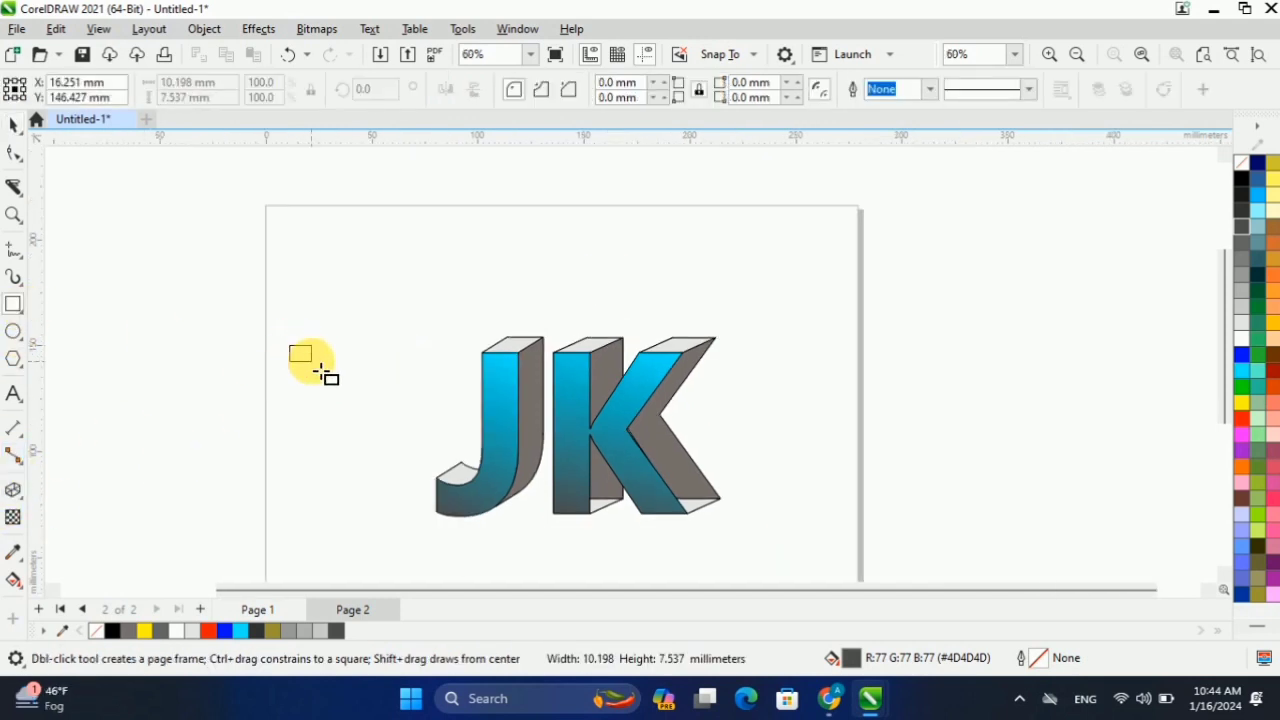
{"action": "key", "text": "F10"}
{"action": "key", "text": "Delete"}
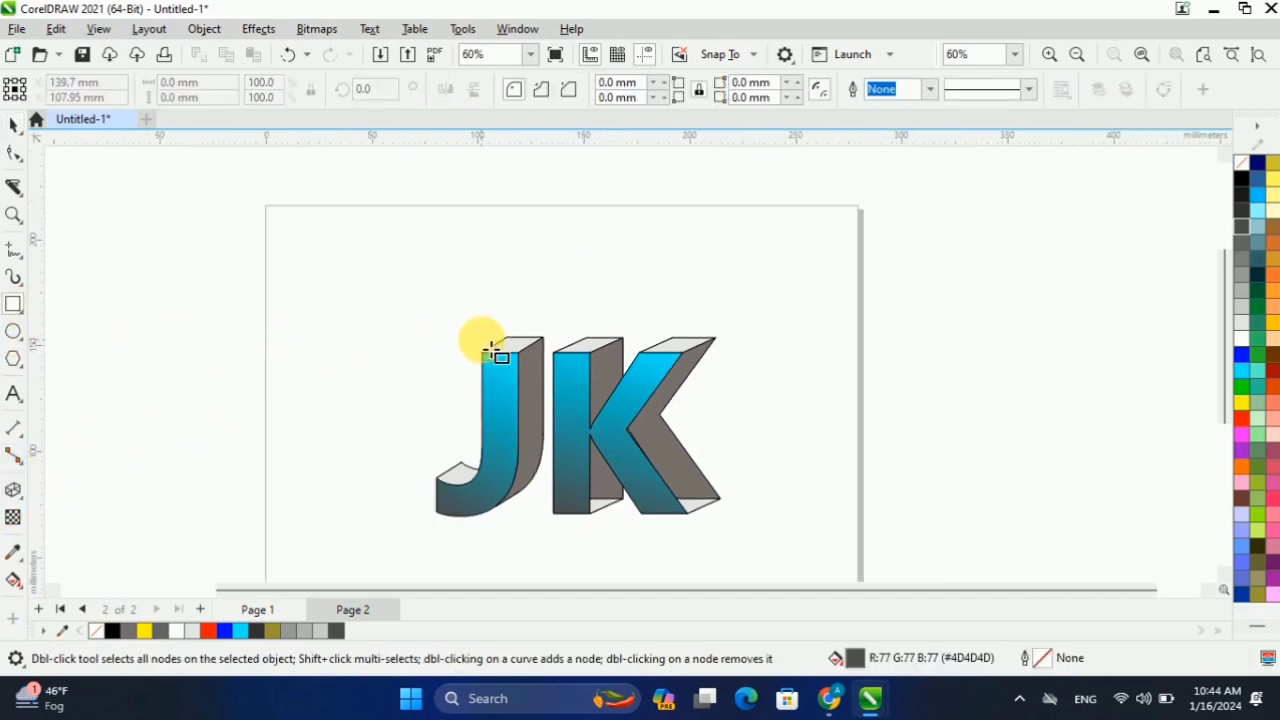
{"action": "left_click_drag", "start_coordinate": [486, 353], "coordinate": [532, 339]}
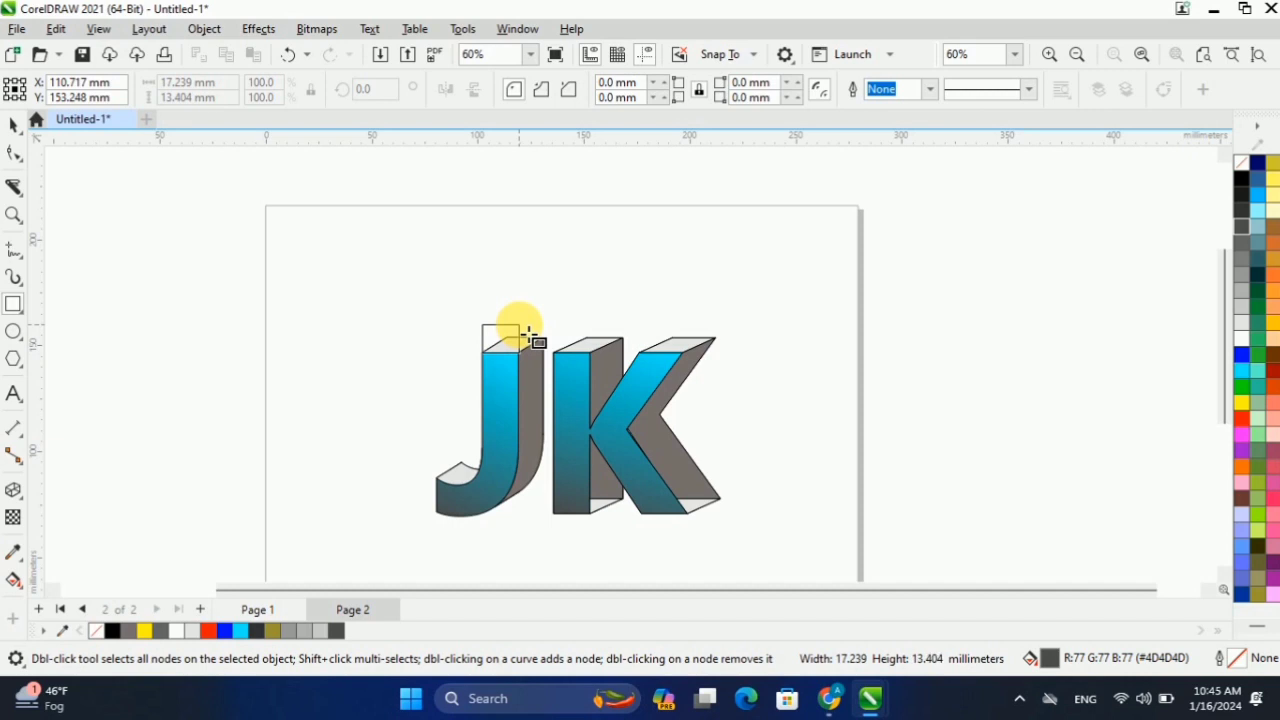
{"action": "left_click_drag", "start_coordinate": [530, 341], "coordinate": [521, 318]}
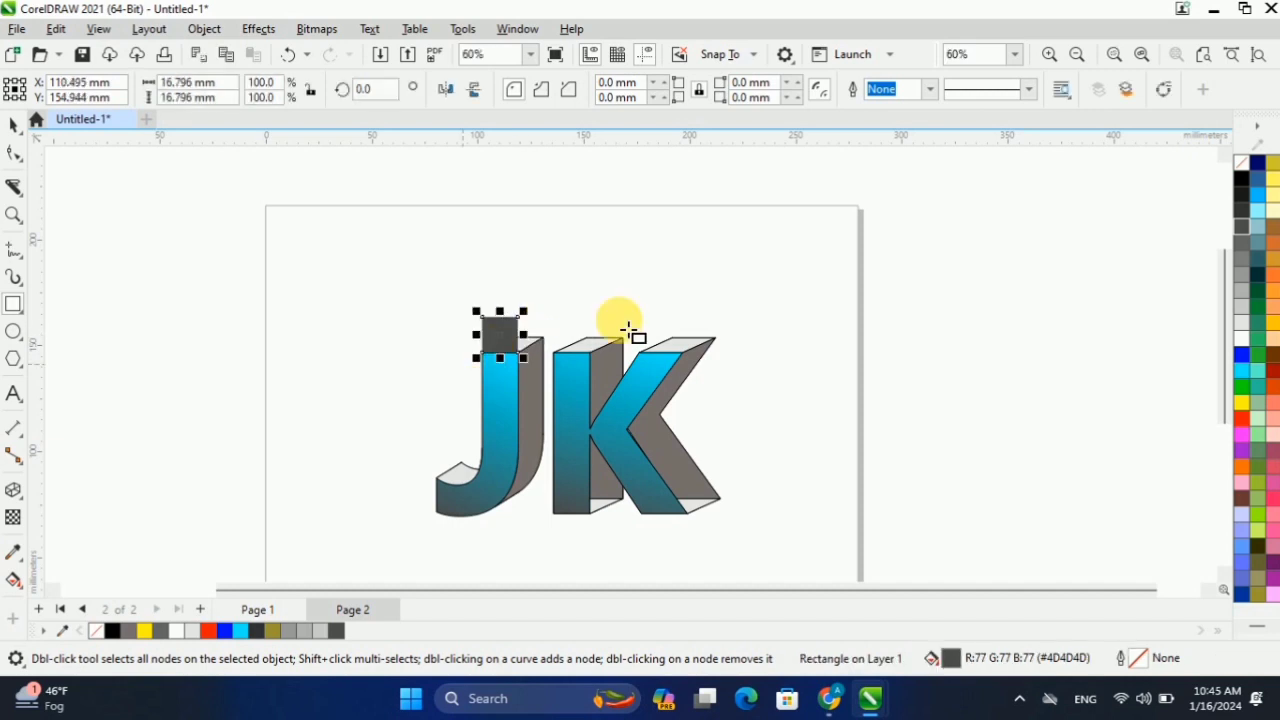
Give the square above the J a black hairline outline and no fill.
{"action": "right_click", "coordinate": [1244, 177]}
{"action": "key", "text": "Escape"}
{"action": "right_click", "coordinate": [1240, 163]}
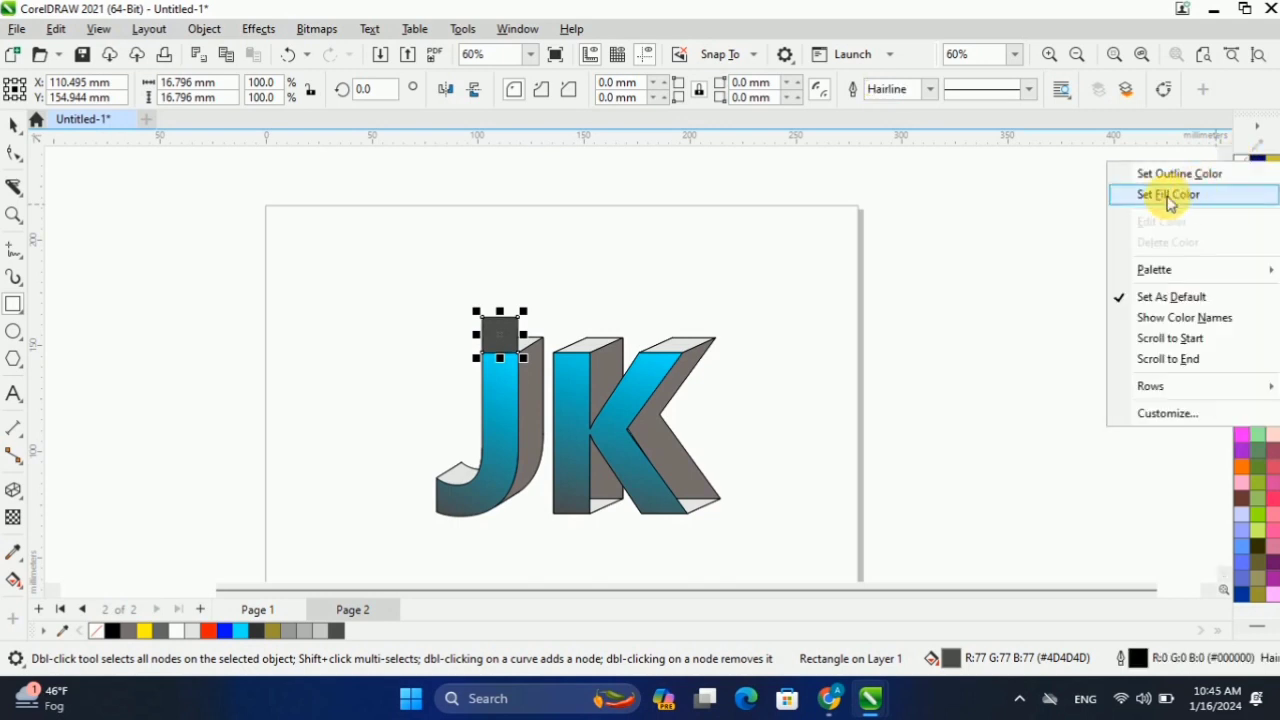
{"action": "left_click", "coordinate": [1168, 198]}
{"action": "left_click", "coordinate": [451, 297]}
{"action": "left_click", "coordinate": [14, 126]}
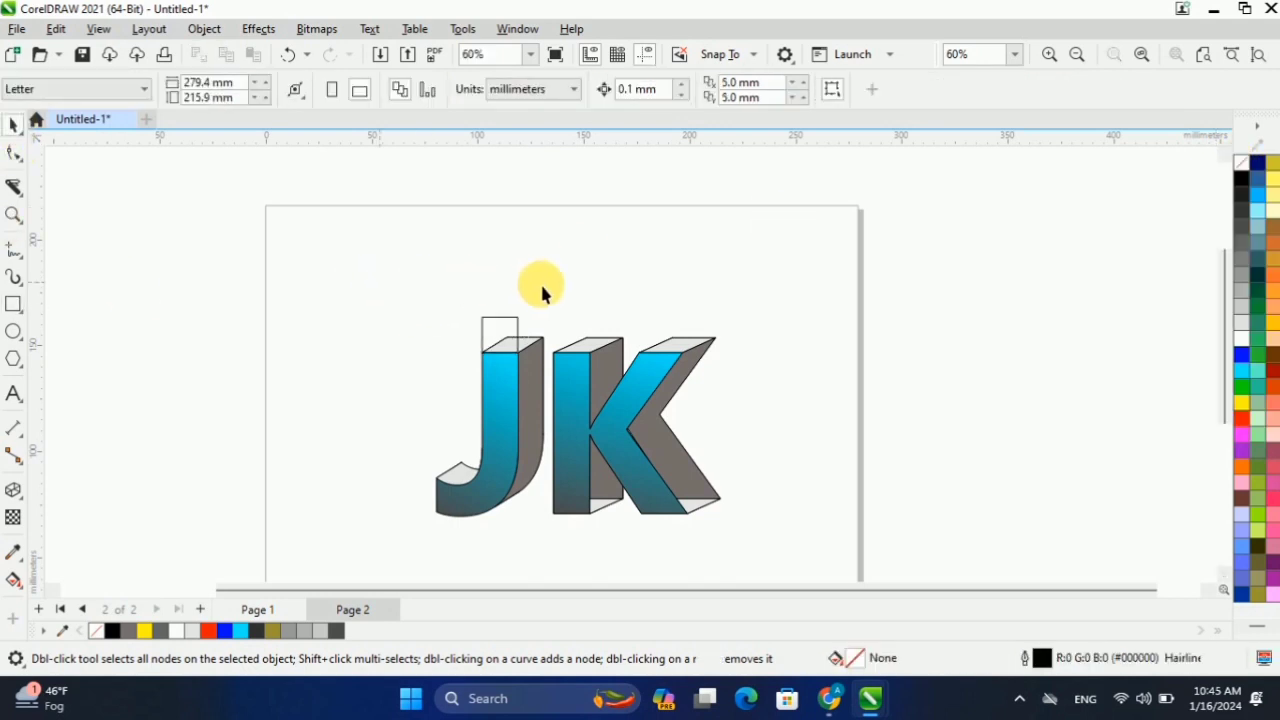
Extrude the square as a parallel wireframe box running up and to the right, in line with the J's depth.
{"action": "scroll", "coordinate": [543, 292], "scroll_direction": "up", "scroll_amount": 2}
{"action": "left_click", "coordinate": [487, 373]}
{"action": "left_click", "coordinate": [12, 495]}
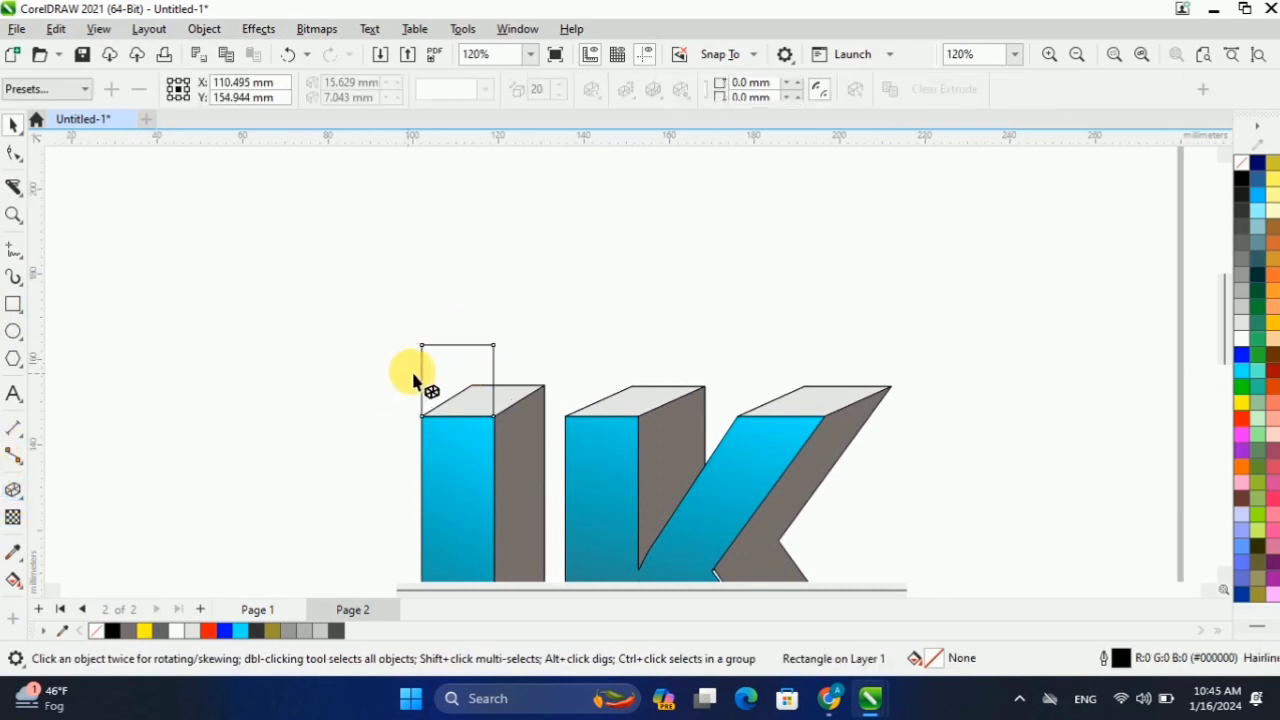
{"action": "left_click_drag", "start_coordinate": [457, 380], "coordinate": [527, 378]}
{"action": "left_click", "coordinate": [445, 89]}
{"action": "left_click", "coordinate": [503, 265]}
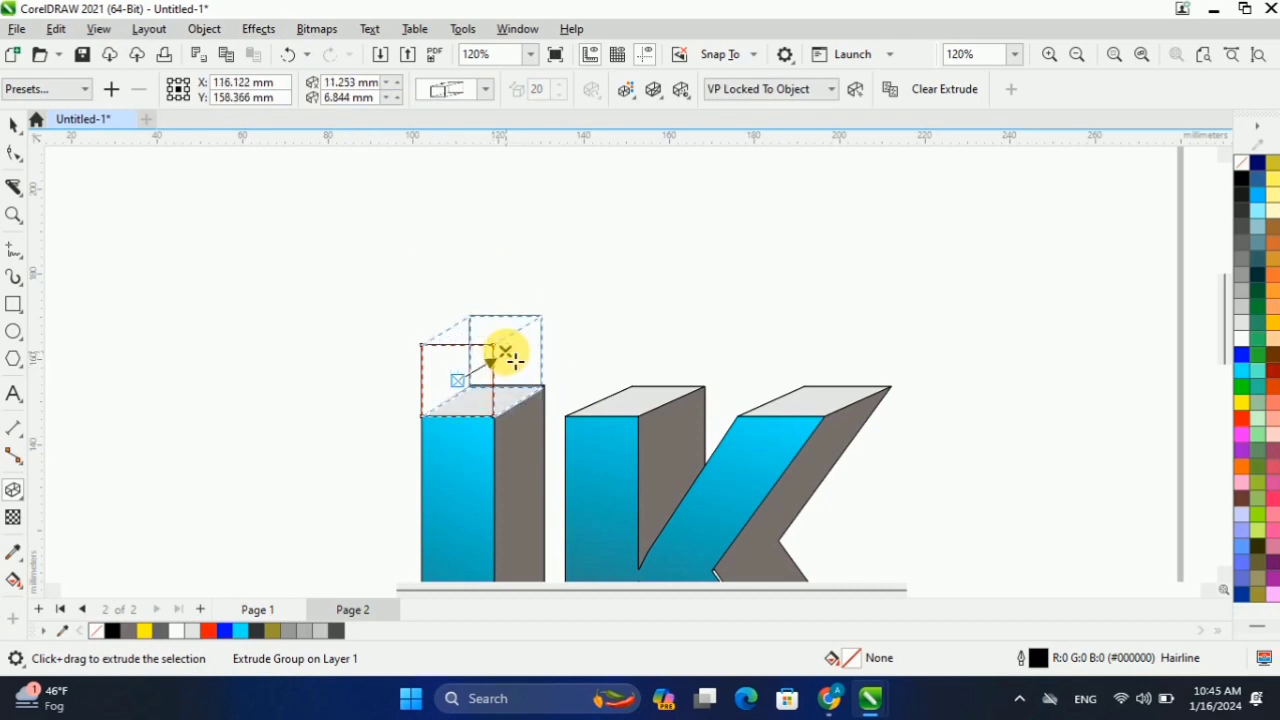
{"action": "scroll", "coordinate": [492, 342], "scroll_direction": "down", "scroll_amount": 2}
{"action": "scroll", "coordinate": [480, 343], "scroll_direction": "up", "scroll_amount": 1}
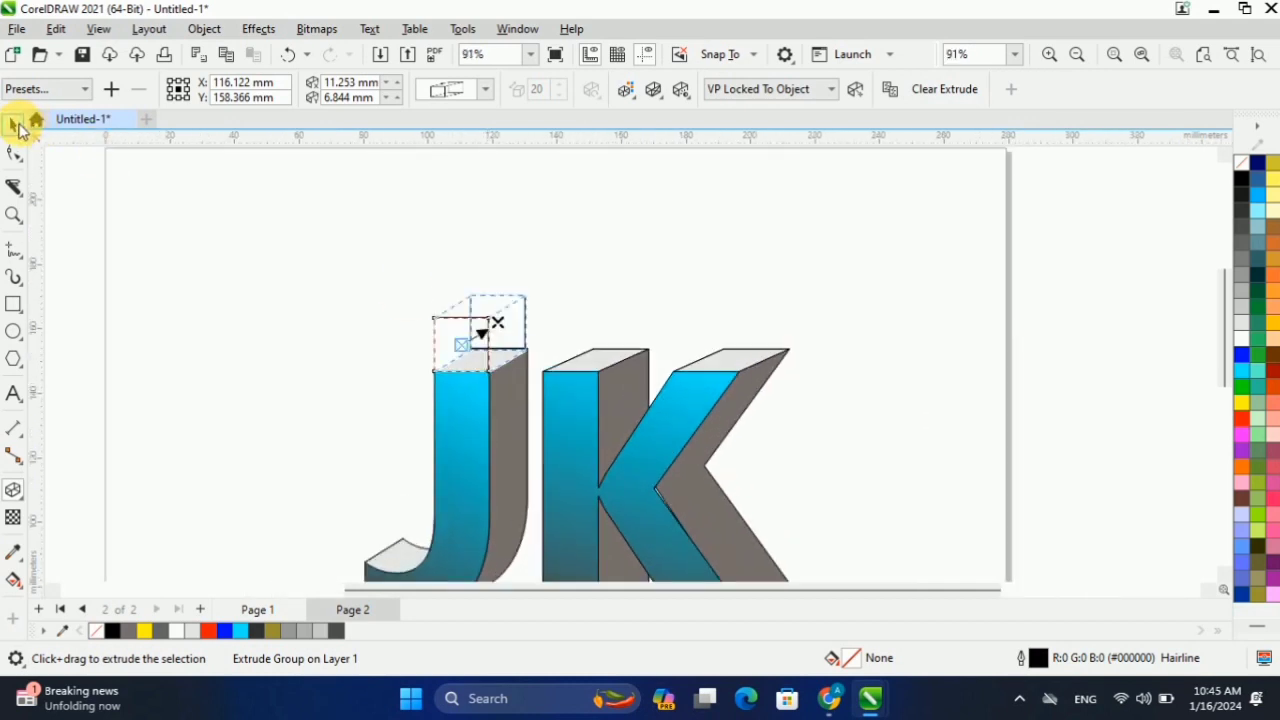
{"action": "left_click", "coordinate": [18, 130]}
Move the wireframe box clear of the J's top and place a copy of it above the K's stem.
{"action": "scroll", "coordinate": [477, 343], "scroll_direction": "down", "scroll_amount": 1}
{"action": "left_click", "coordinate": [477, 343]}
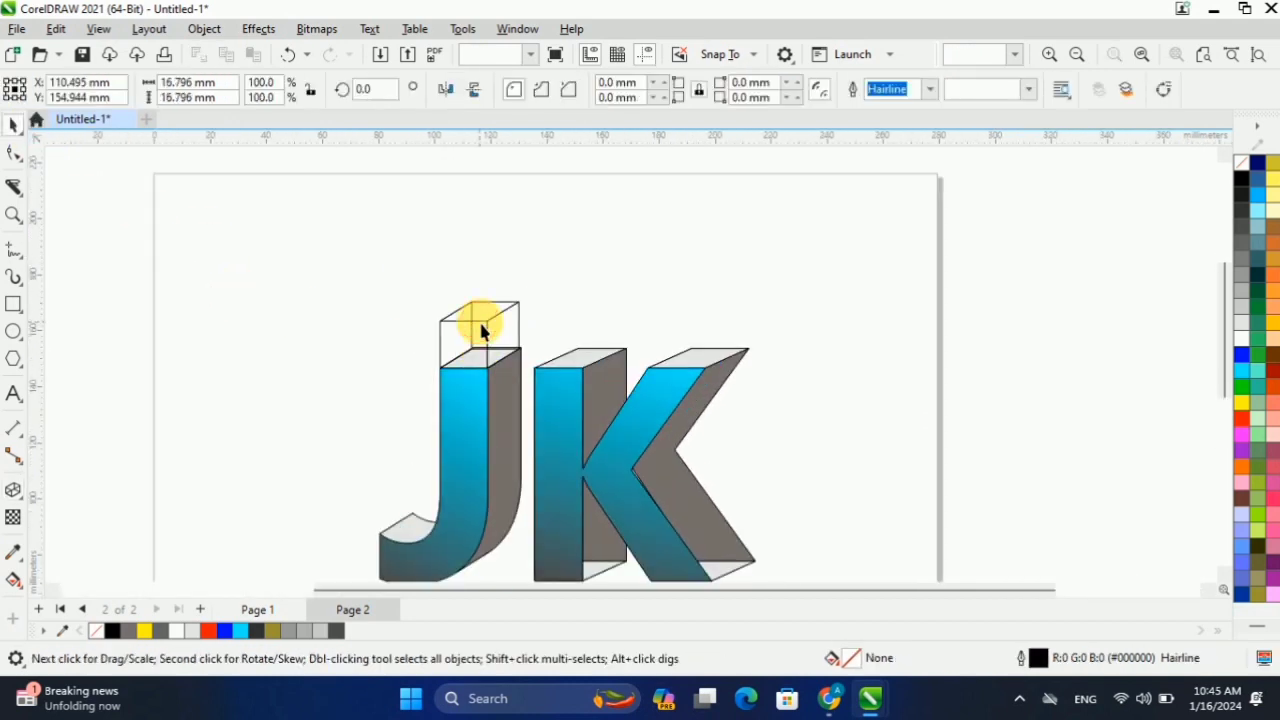
{"action": "left_click", "coordinate": [466, 316]}
{"action": "left_click_drag", "start_coordinate": [466, 316], "coordinate": [565, 300]}
{"action": "left_click", "coordinate": [390, 329]}
{"action": "scroll", "coordinate": [488, 325], "scroll_direction": "down", "scroll_amount": 1}
{"action": "scroll", "coordinate": [487, 325], "scroll_direction": "up", "scroll_amount": 1}
{"action": "left_click", "coordinate": [487, 318]}
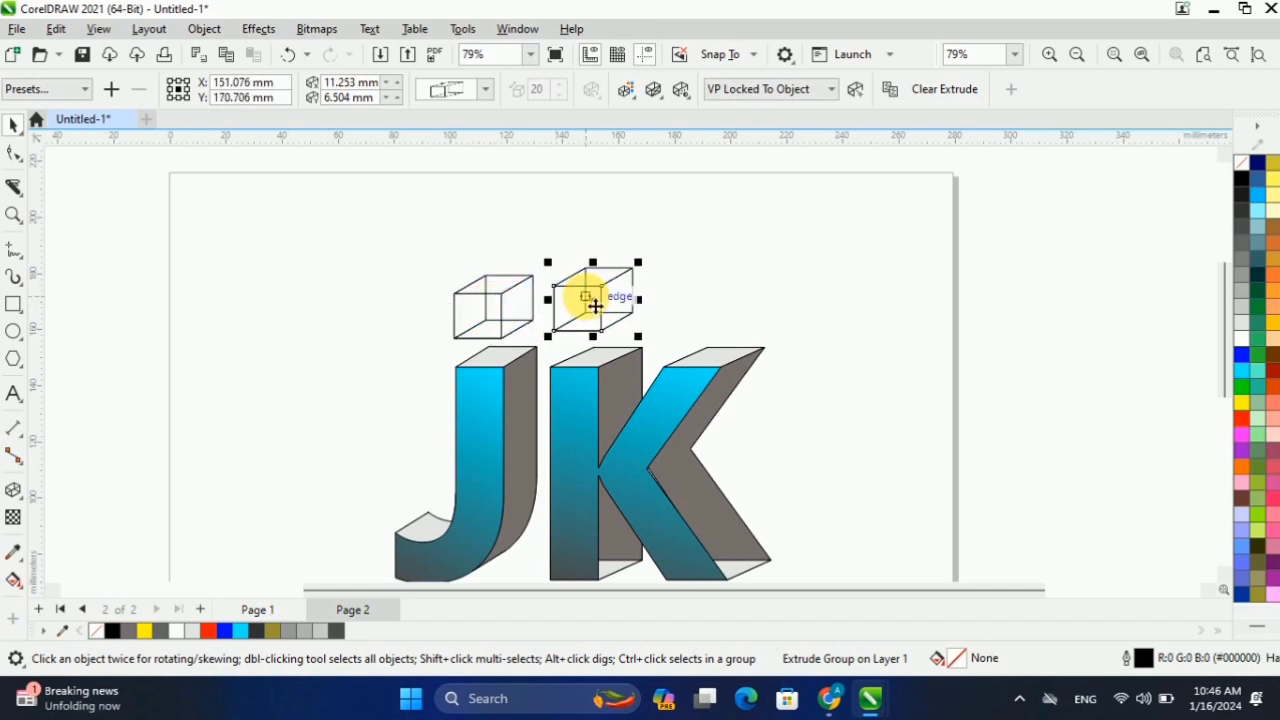
Delete the copied wireframe box above the K.
{"action": "left_click", "coordinate": [766, 245]}
{"action": "scroll", "coordinate": [571, 286], "scroll_direction": "down", "scroll_amount": 1}
{"action": "scroll", "coordinate": [566, 286], "scroll_direction": "up", "scroll_amount": 1}
{"action": "scroll", "coordinate": [543, 277], "scroll_direction": "down", "scroll_amount": 3}
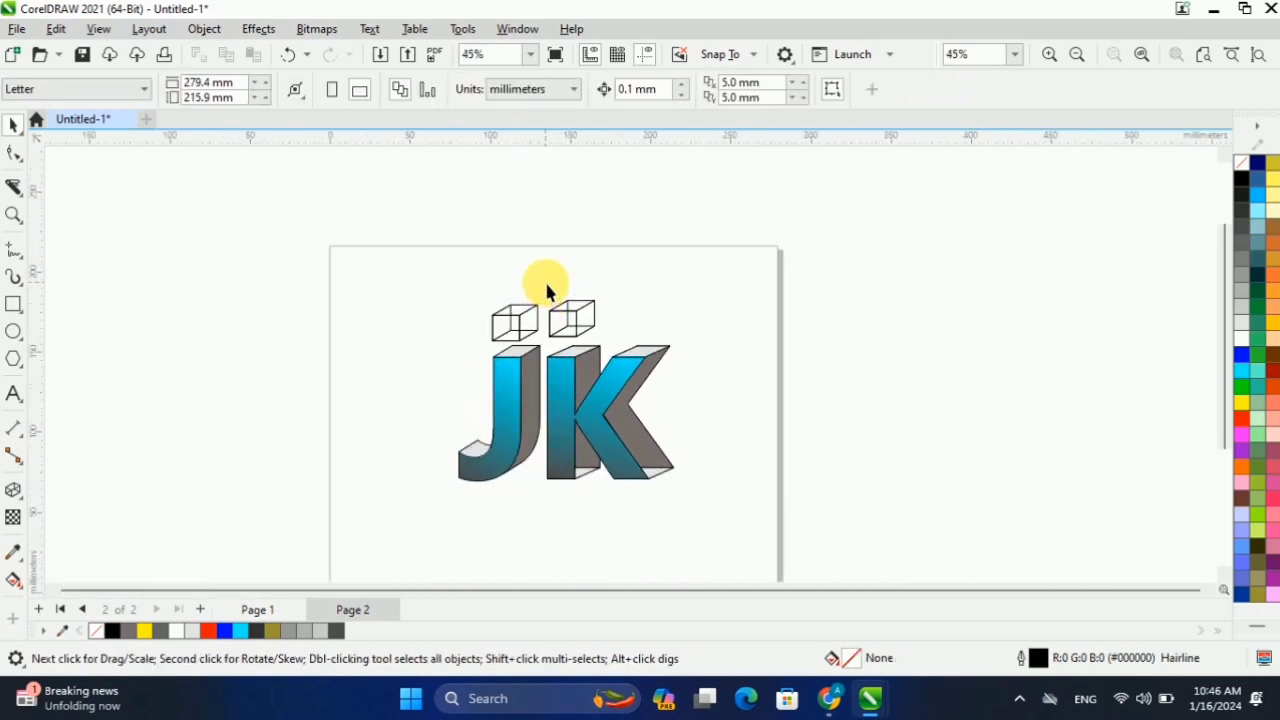
{"action": "scroll", "coordinate": [566, 305], "scroll_direction": "up", "scroll_amount": 2}
{"action": "left_click", "coordinate": [596, 335]}
{"action": "key", "text": "Delete"}
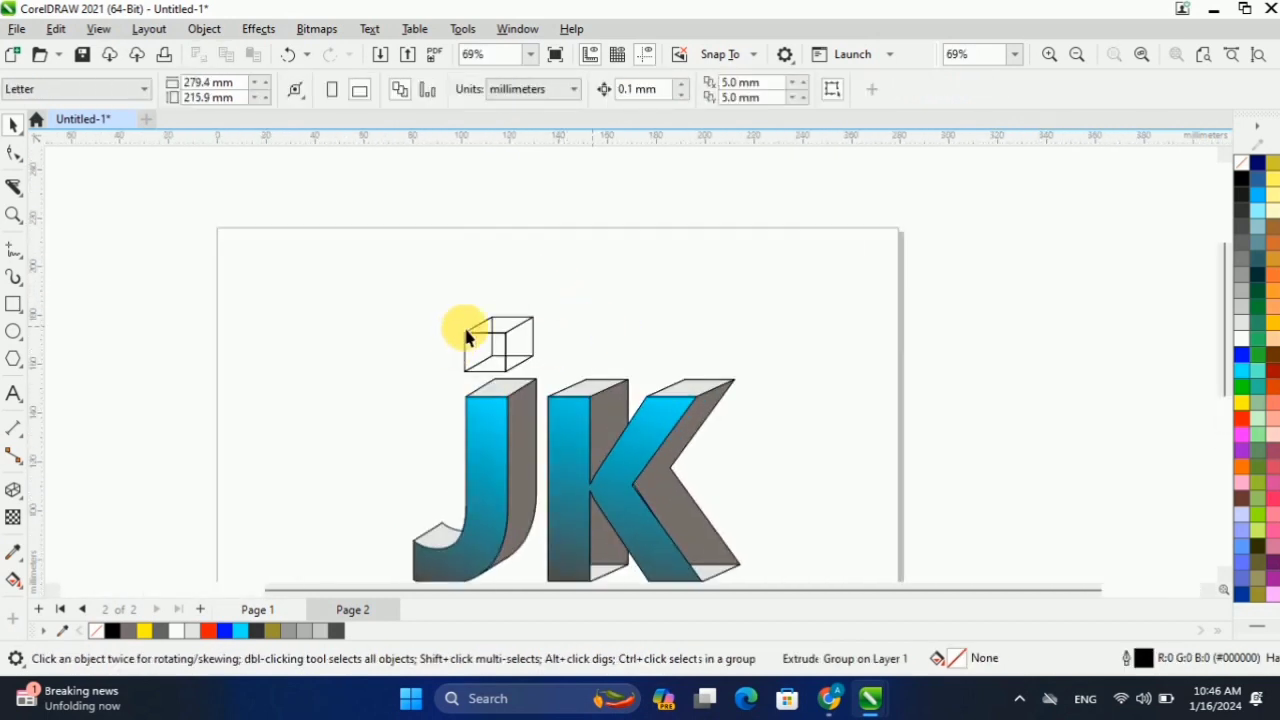
Smart Fill the left, middle and right regions across the wireframe box with dark gray #786F6F and a 0.5 pt black outline.
{"action": "scroll", "coordinate": [468, 336], "scroll_direction": "up", "scroll_amount": 2}
{"action": "left_click", "coordinate": [15, 582]}
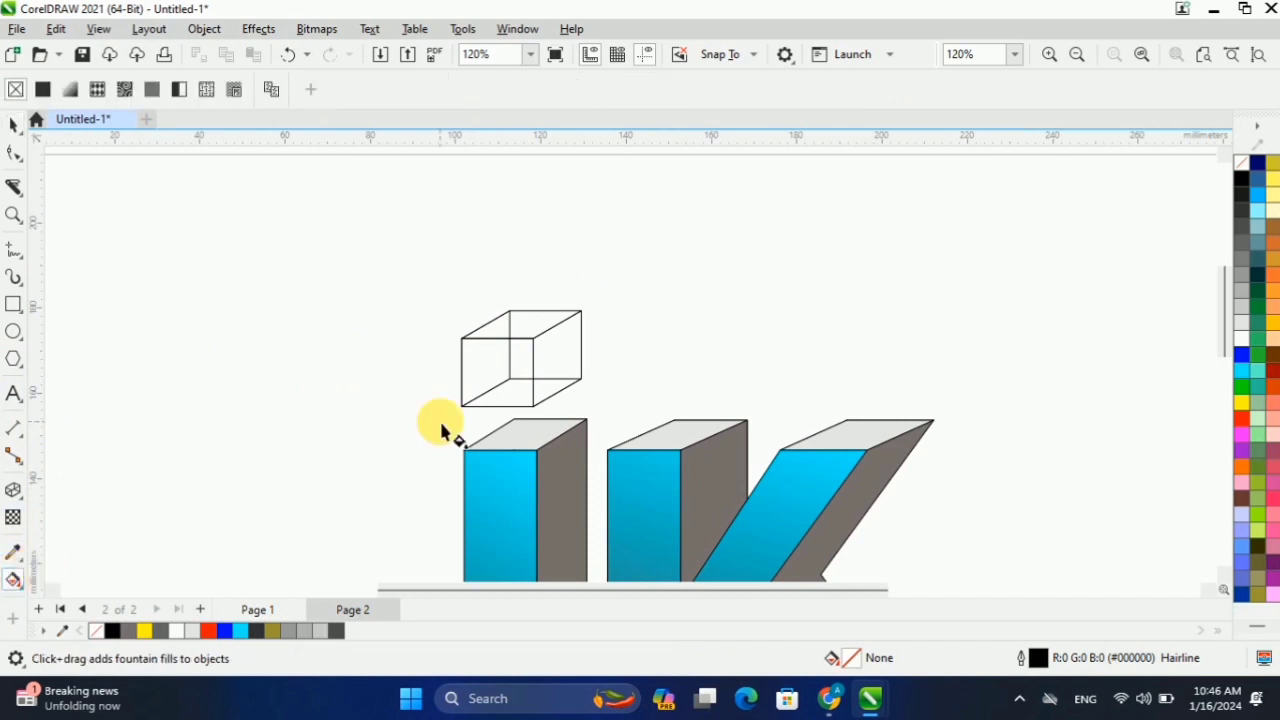
{"action": "left_click", "coordinate": [13, 587]}
{"action": "left_click", "coordinate": [80, 597]}
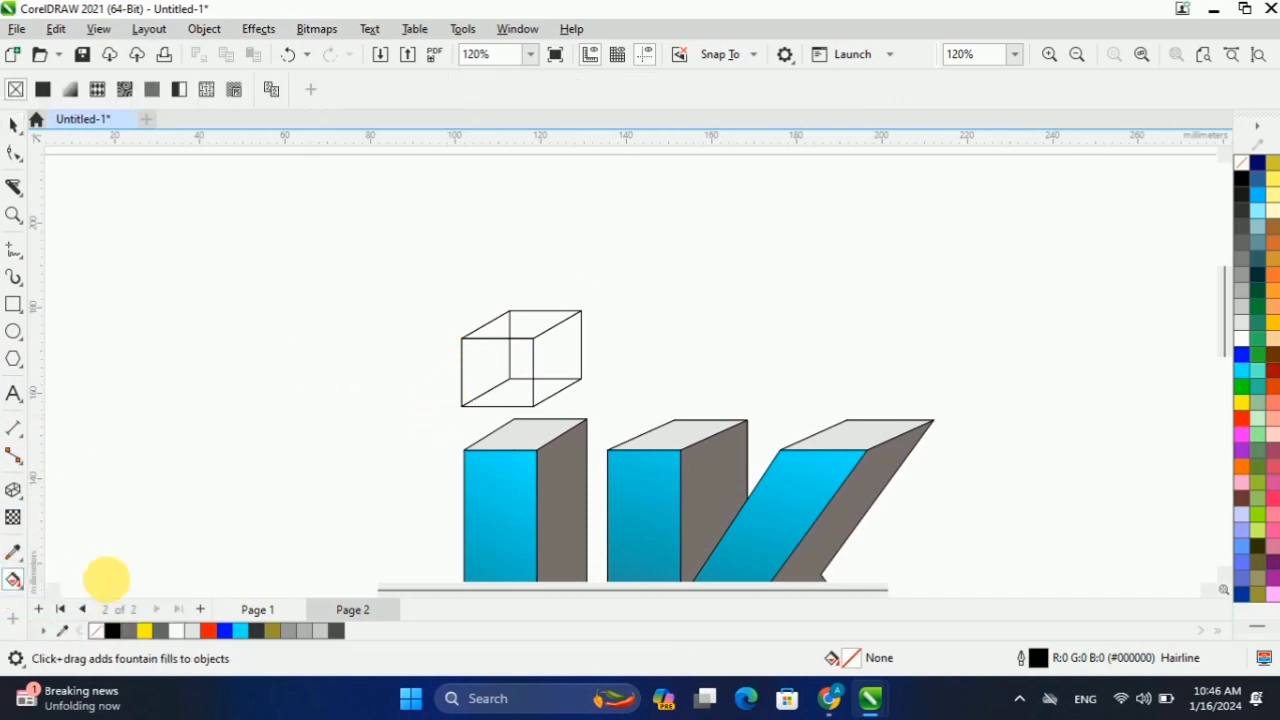
{"action": "left_click", "coordinate": [518, 372]}
{"action": "left_click", "coordinate": [532, 368]}
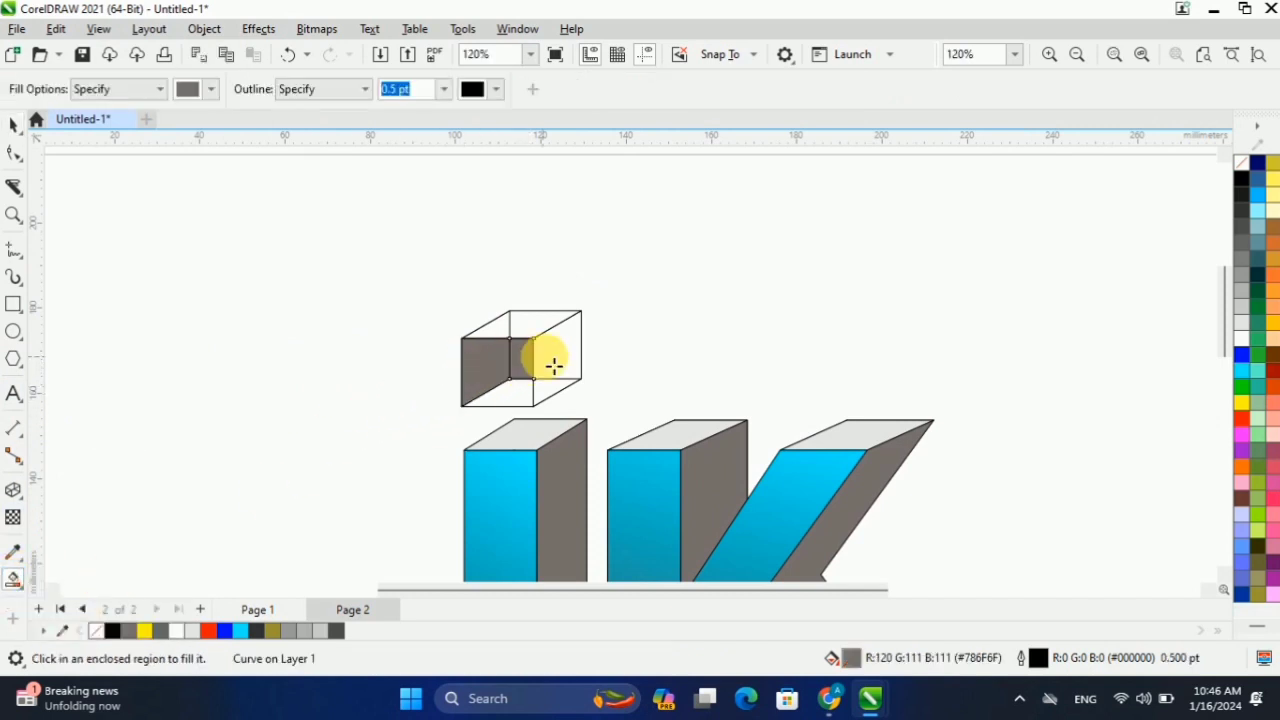
{"action": "left_click", "coordinate": [560, 364]}
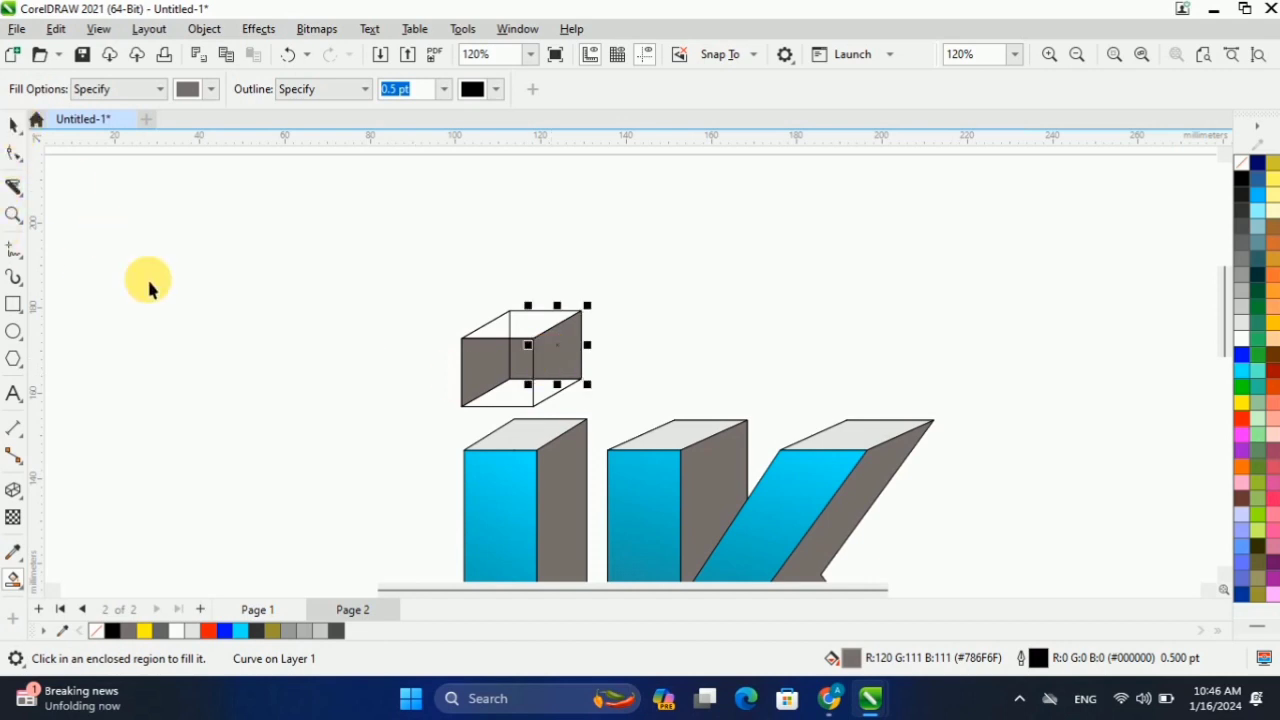
Weld the left and middle filled pieces of the box, and weld the result with the right piece into one shape.
{"action": "key", "text": "space"}
{"action": "left_click", "coordinate": [514, 357]}
{"action": "left_click", "coordinate": [477, 369]}
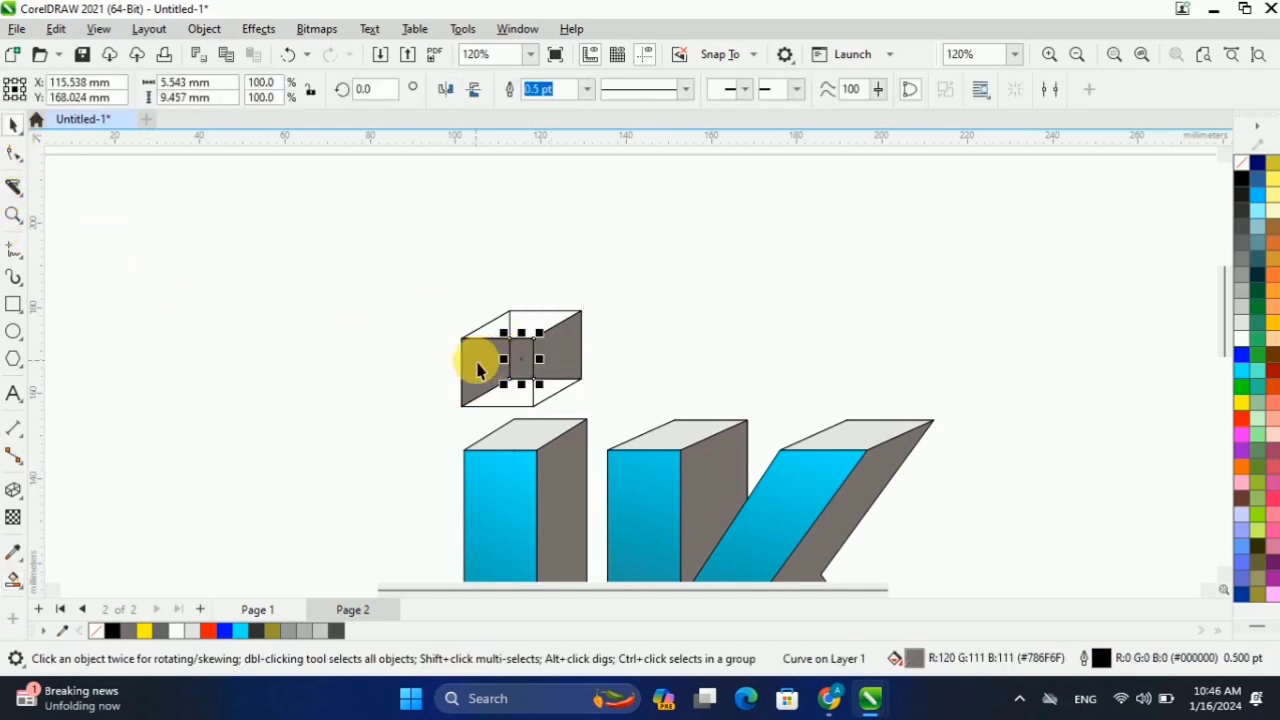
{"action": "left_click", "coordinate": [480, 360], "text": "shift"}
{"action": "left_click", "coordinate": [548, 91]}
{"action": "left_click", "coordinate": [660, 274]}
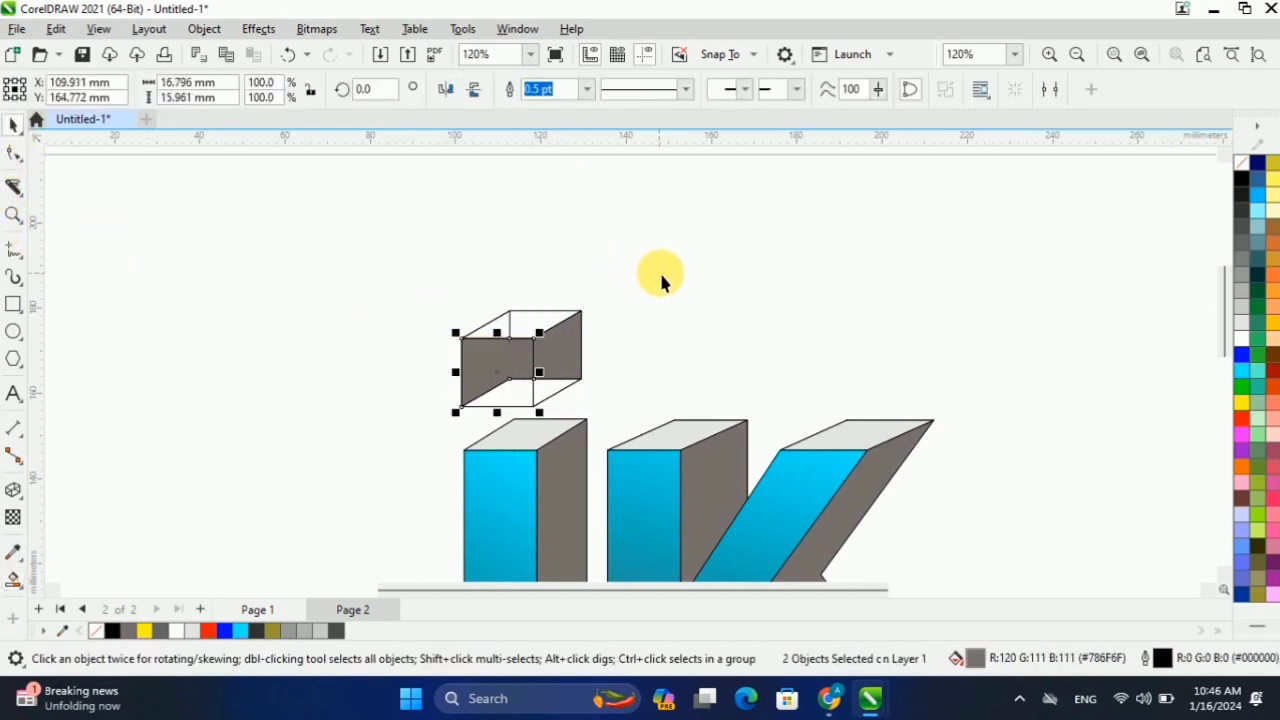
{"action": "scroll", "coordinate": [537, 355], "scroll_direction": "down", "scroll_amount": 1}
{"action": "scroll", "coordinate": [537, 355], "scroll_direction": "up", "scroll_amount": 1}
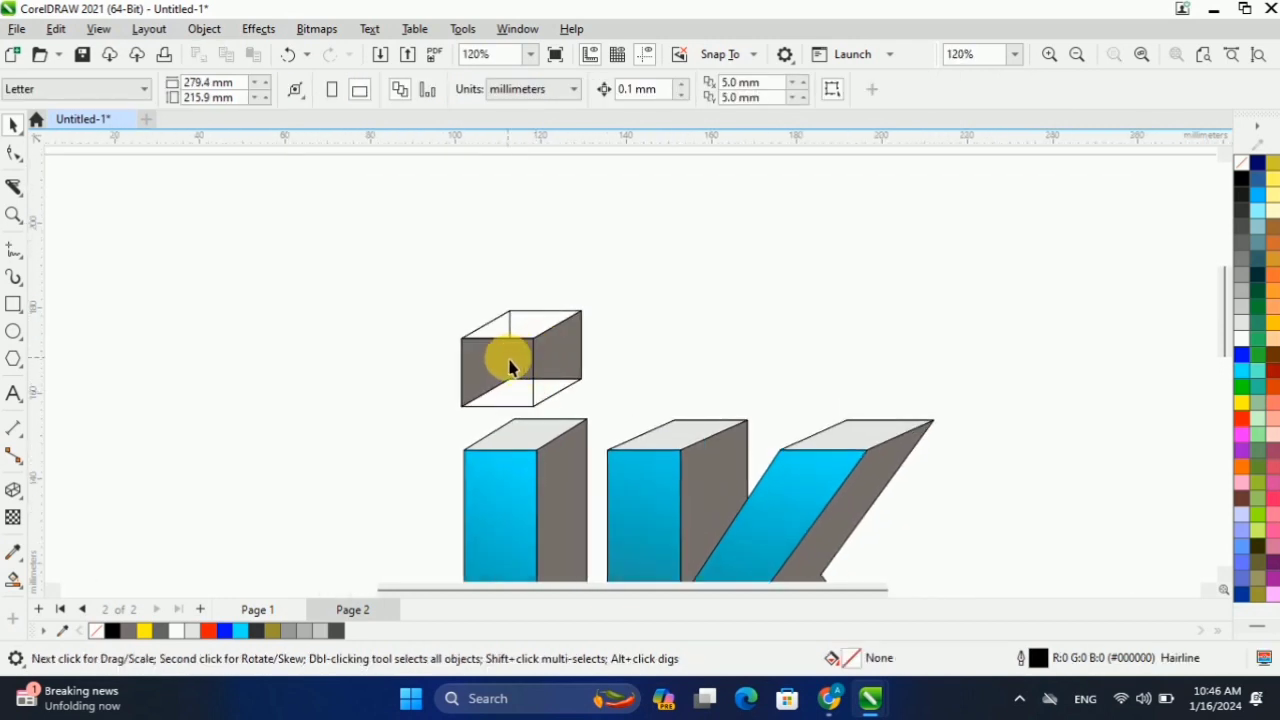
{"action": "left_click", "coordinate": [510, 367]}
{"action": "left_click", "coordinate": [551, 351], "text": "shift"}
{"action": "left_click", "coordinate": [557, 94]}
{"action": "left_click", "coordinate": [643, 294]}
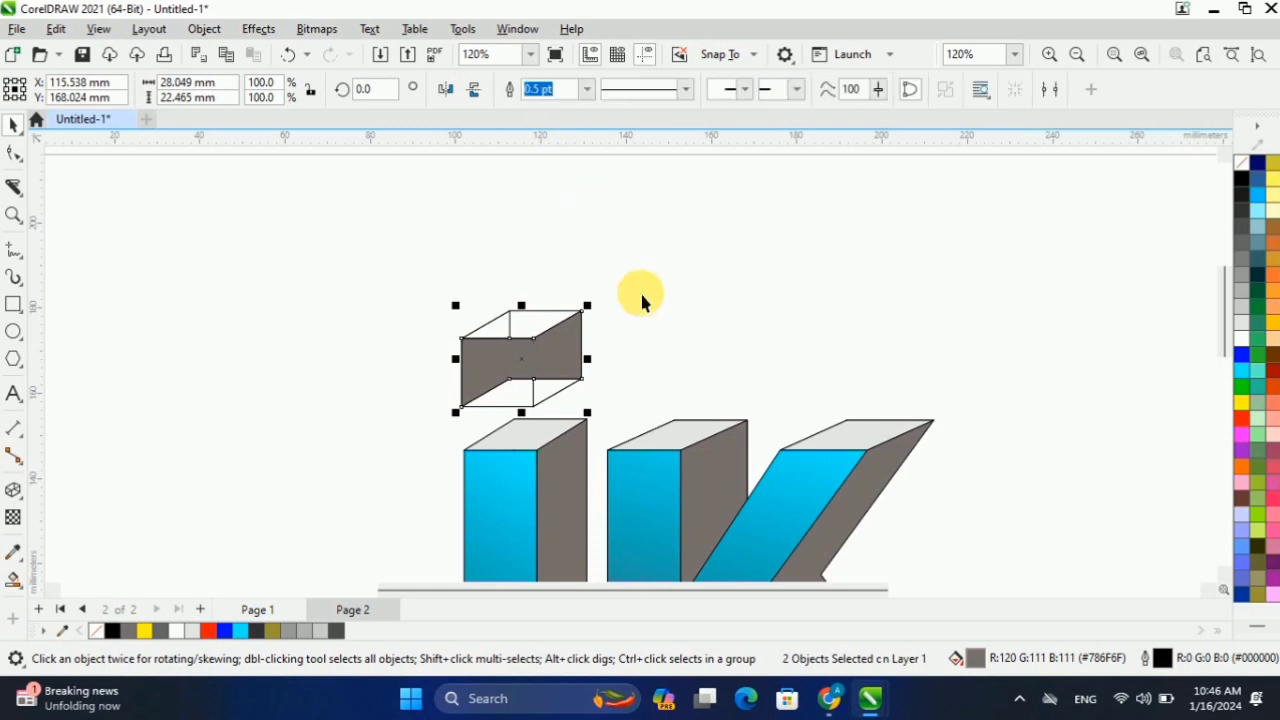
Smart Fill the regions of the box's top and bottom faces with gray #786F6F and a 0.5 pt black outline.
{"action": "left_click", "coordinate": [507, 352]}
{"action": "left_click", "coordinate": [529, 409]}
{"action": "left_click", "coordinate": [540, 393]}
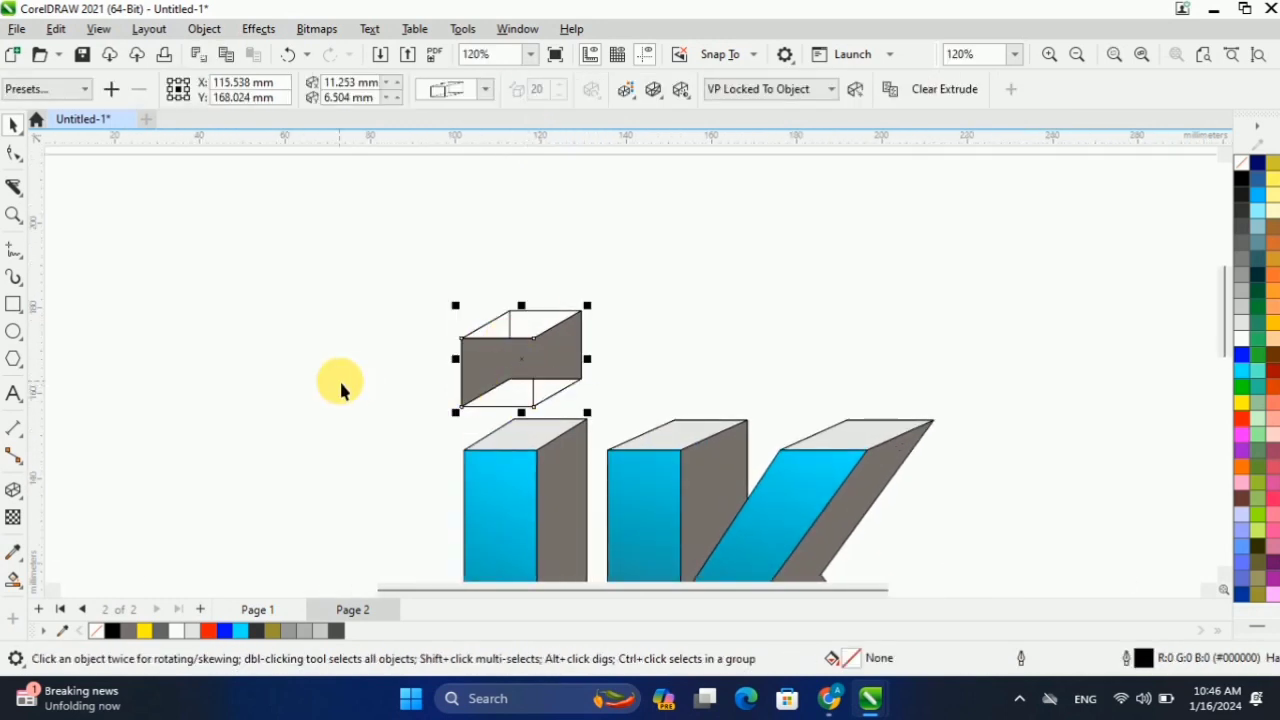
{"action": "left_click", "coordinate": [13, 580]}
{"action": "left_click", "coordinate": [508, 388]}
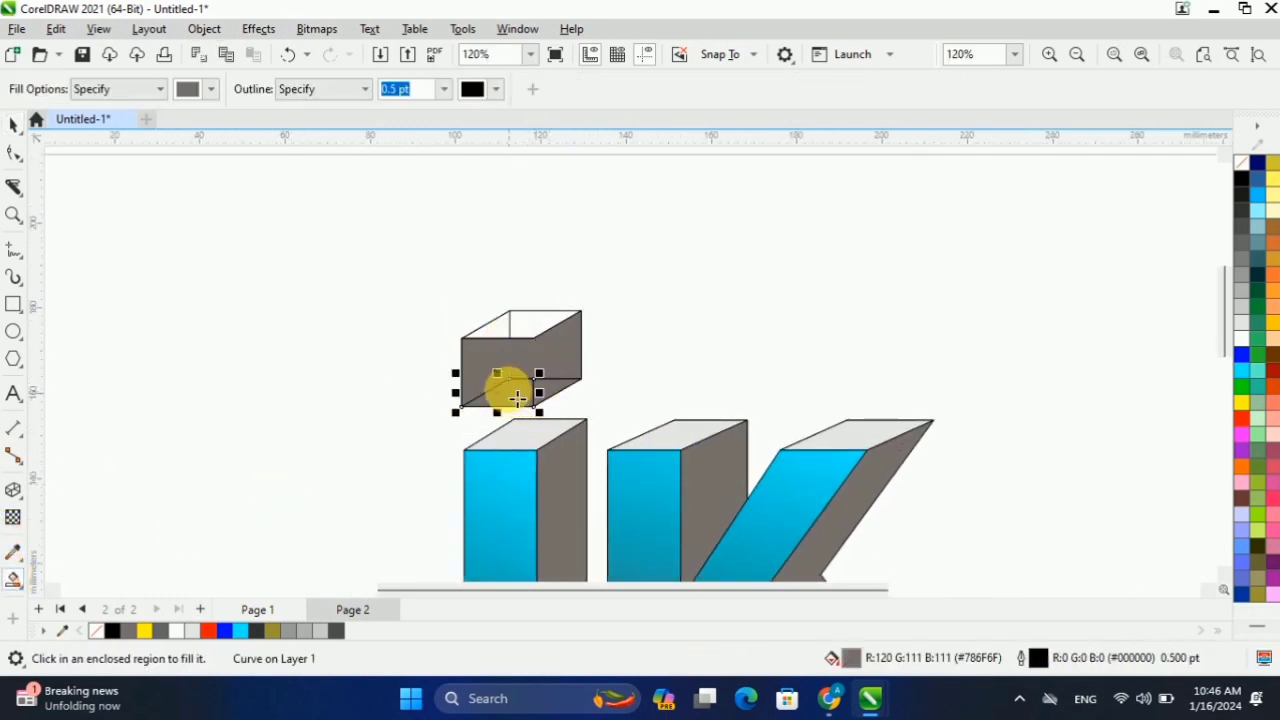
{"action": "left_click", "coordinate": [519, 330]}
{"action": "left_click", "coordinate": [13, 127]}
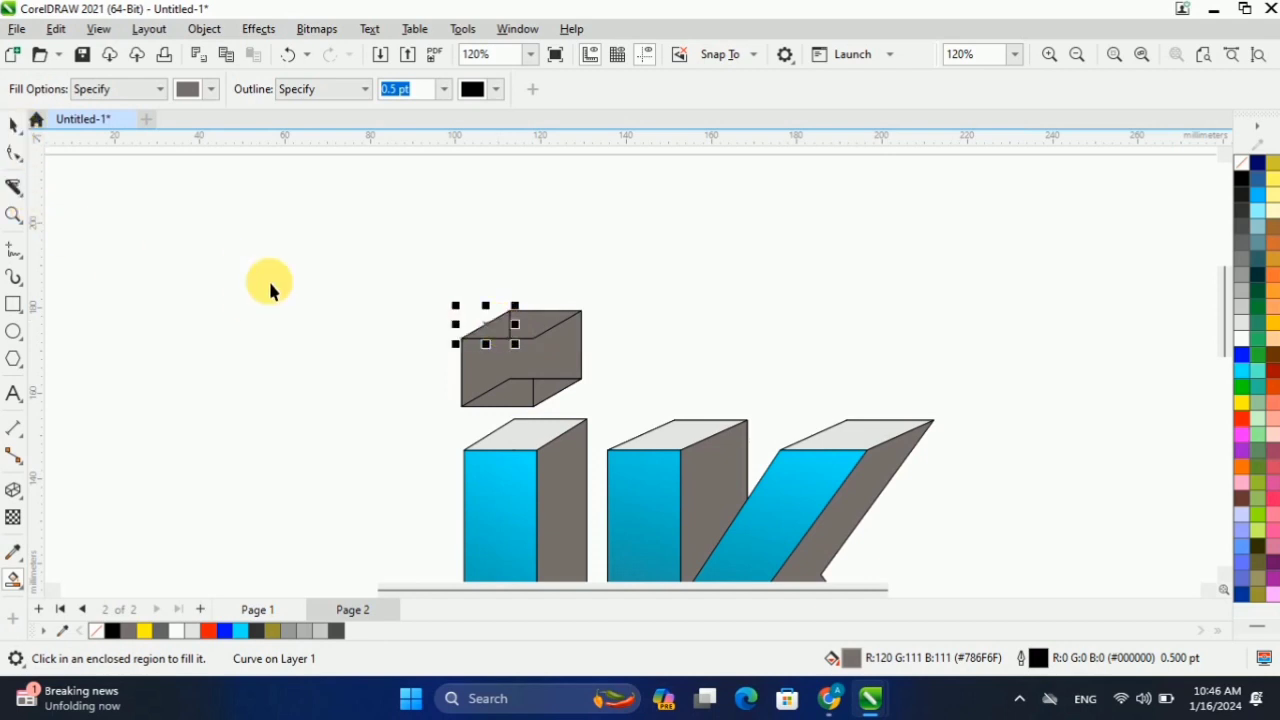
Weld the two filled pieces of the box's top face, and weld the two pieces of its bottom face.
{"action": "left_click", "coordinate": [514, 320]}
{"action": "left_click", "coordinate": [497, 329], "text": "shift"}
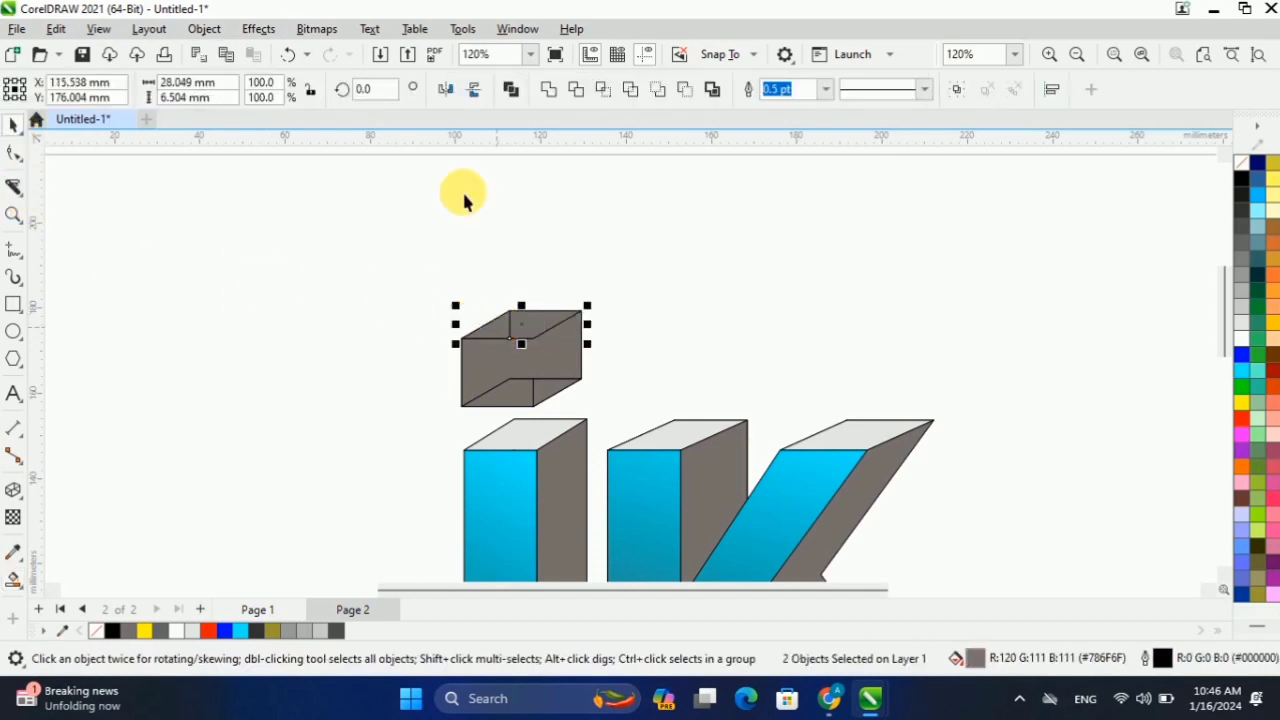
{"action": "left_click", "coordinate": [555, 90]}
{"action": "left_click", "coordinate": [667, 253]}
{"action": "left_click", "coordinate": [572, 376]}
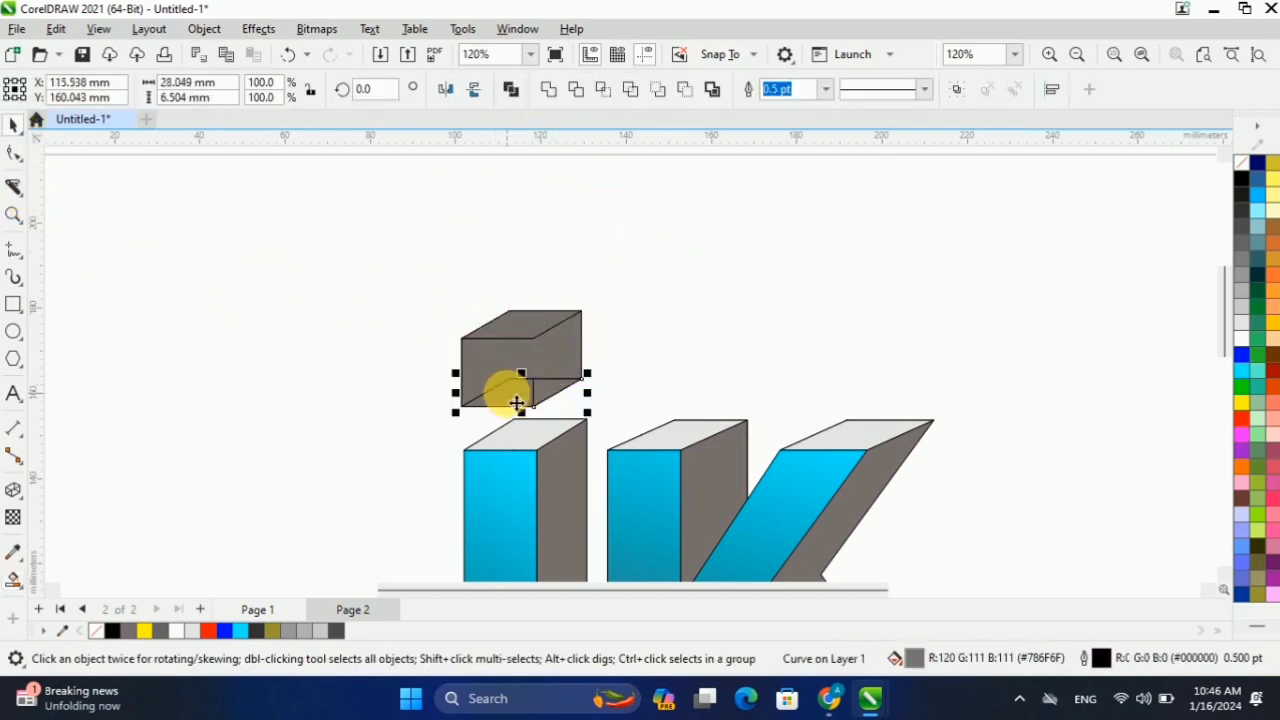
{"action": "left_click", "coordinate": [509, 391], "text": "shift"}
{"action": "left_click", "coordinate": [549, 86]}
{"action": "scroll", "coordinate": [487, 292], "scroll_direction": "down", "scroll_amount": 1}
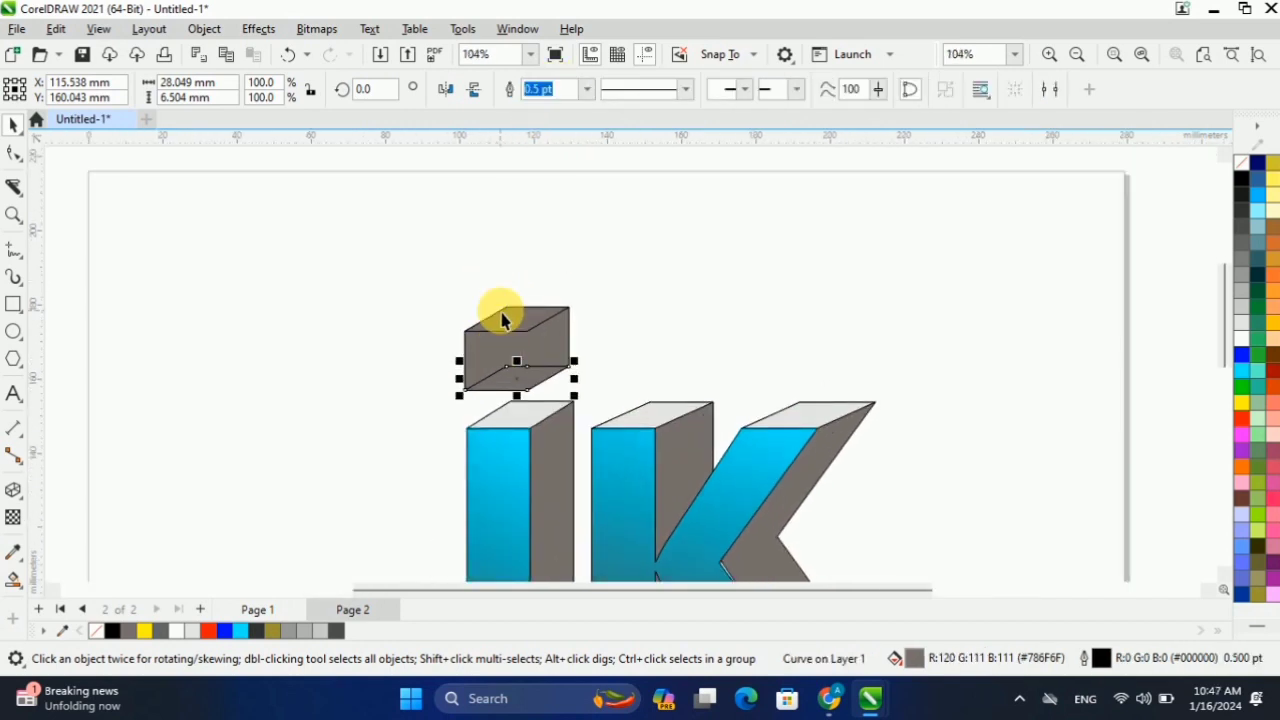
Copy the J's cyan-to-dark-gray gradient fill onto the front shape of the box above it.
{"action": "scroll", "coordinate": [515, 354], "scroll_direction": "down", "scroll_amount": 1}
{"action": "scroll", "coordinate": [515, 354], "scroll_direction": "up", "scroll_amount": 3}
{"action": "left_click_drag", "start_coordinate": [480, 509], "coordinate": [507, 356]}
{"action": "left_click", "coordinate": [580, 410]}
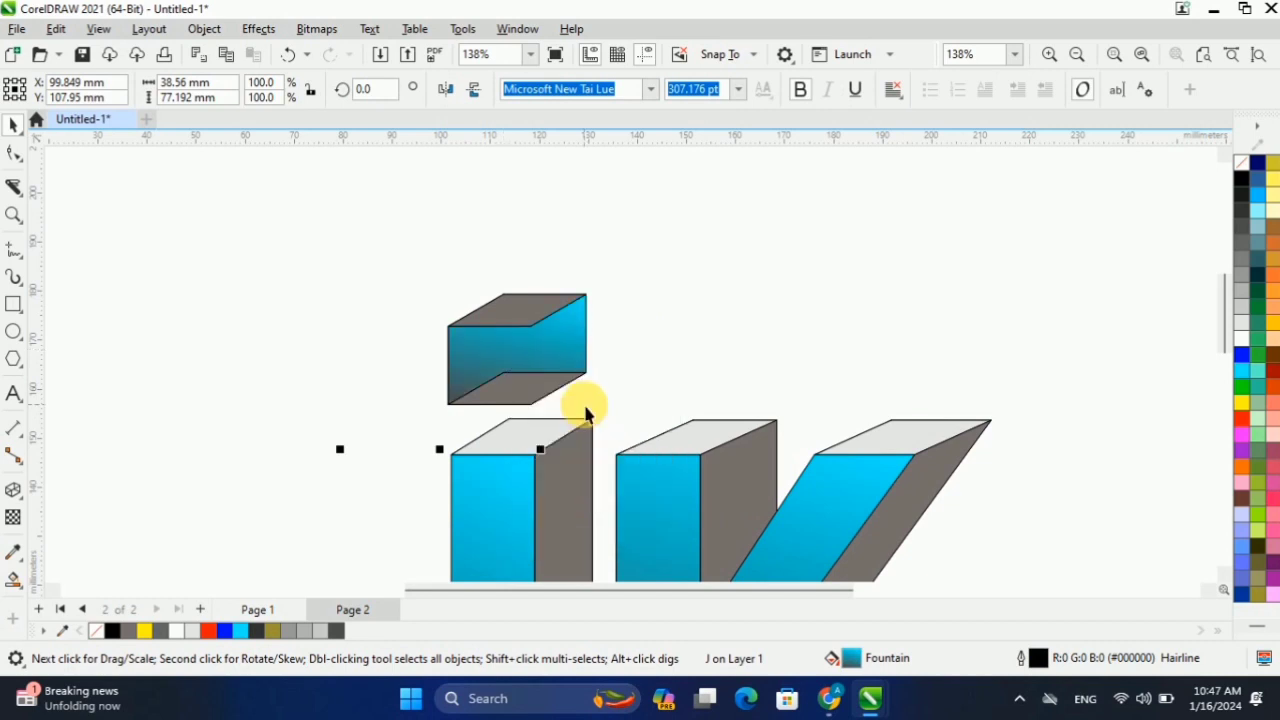
Fill the box's top and bottom faces with light gray 10% Black (#E6E6E6).
{"action": "left_click", "coordinate": [516, 328]}
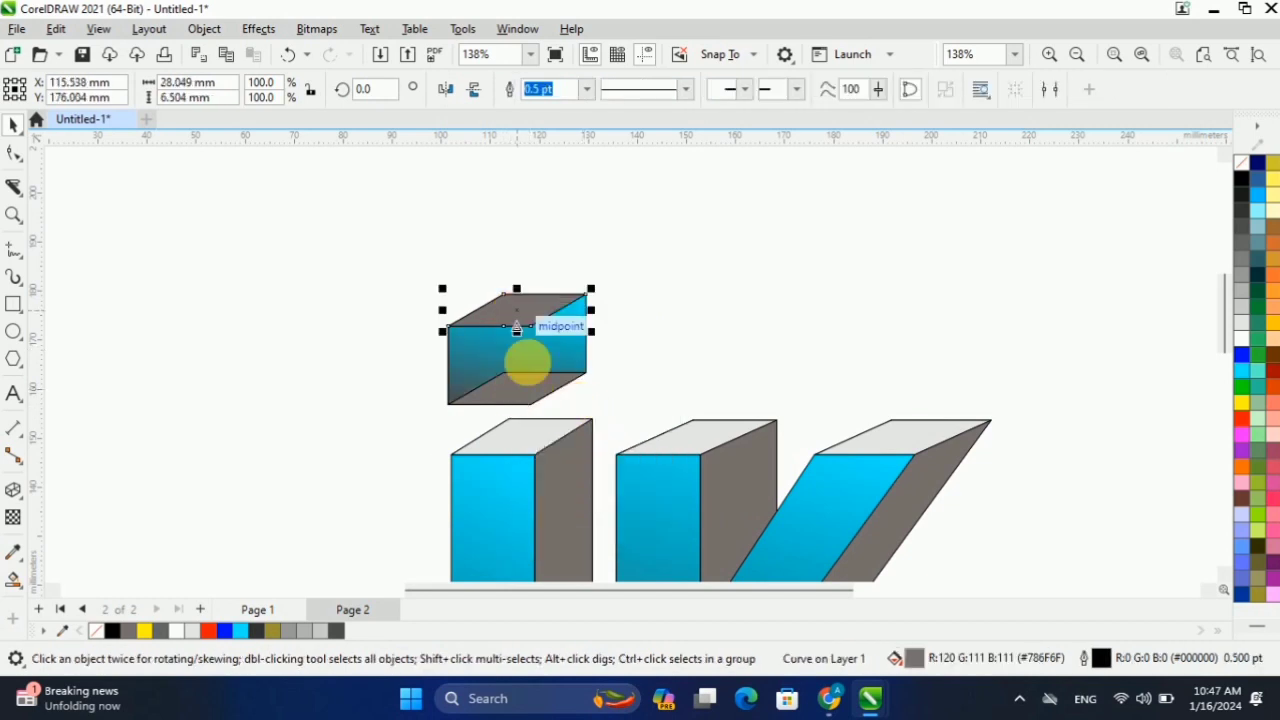
{"action": "left_click", "coordinate": [521, 400], "text": "shift"}
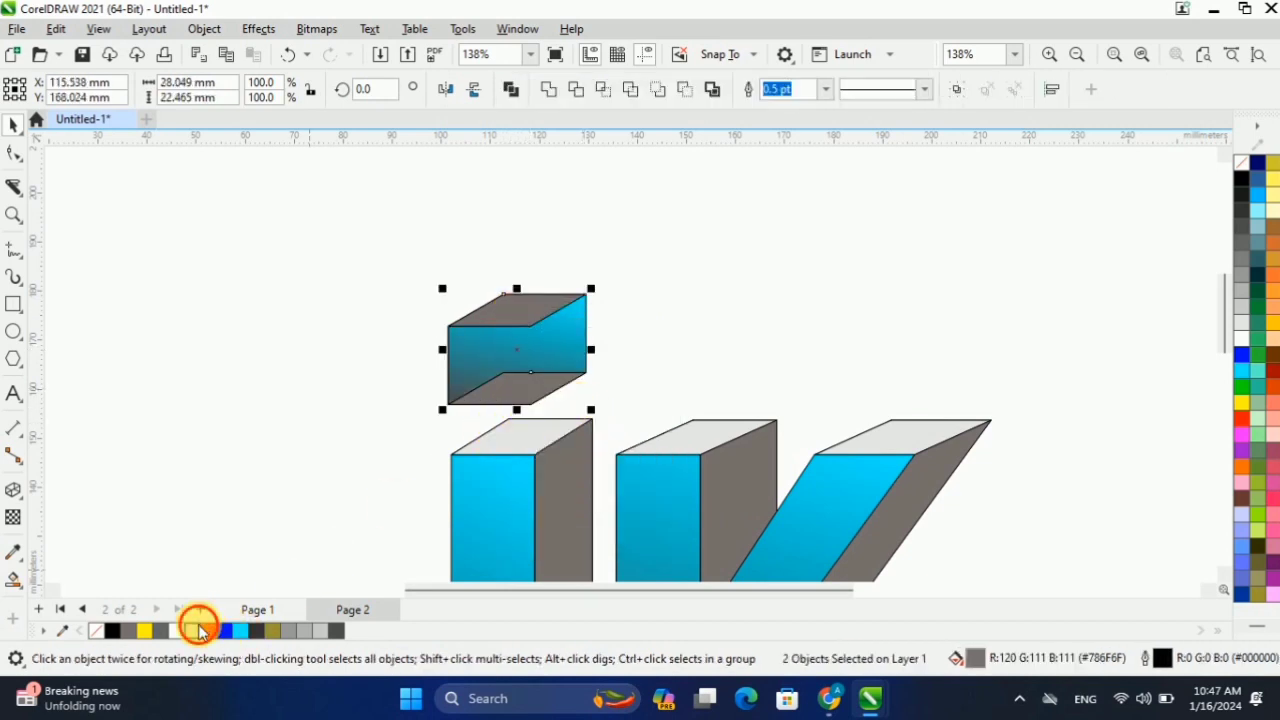
{"action": "left_click", "coordinate": [199, 630]}
{"action": "left_click", "coordinate": [362, 401]}
Place a copy of the colored box above the K's stem, beside the original.
{"action": "scroll", "coordinate": [362, 401], "scroll_direction": "down", "scroll_amount": 2}
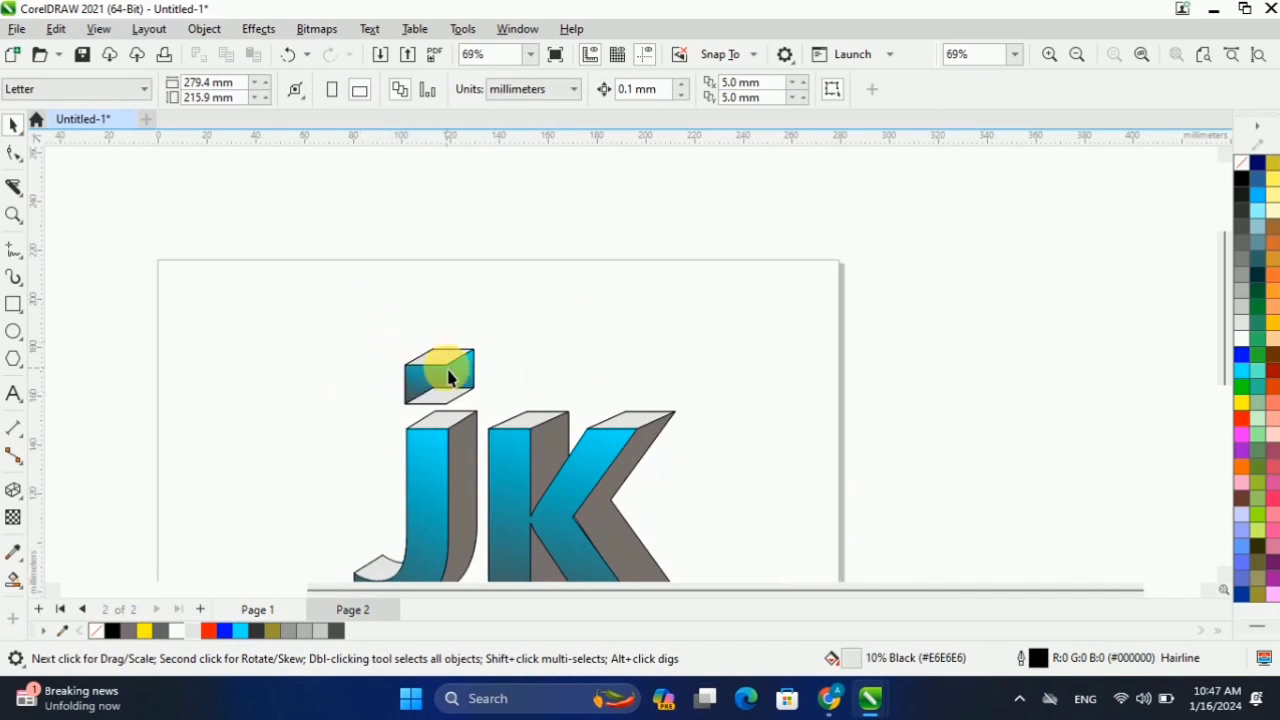
{"action": "left_click_drag", "start_coordinate": [445, 400], "coordinate": [520, 377]}
{"action": "right_click", "coordinate": [520, 377]}
{"action": "left_click", "coordinate": [334, 331]}
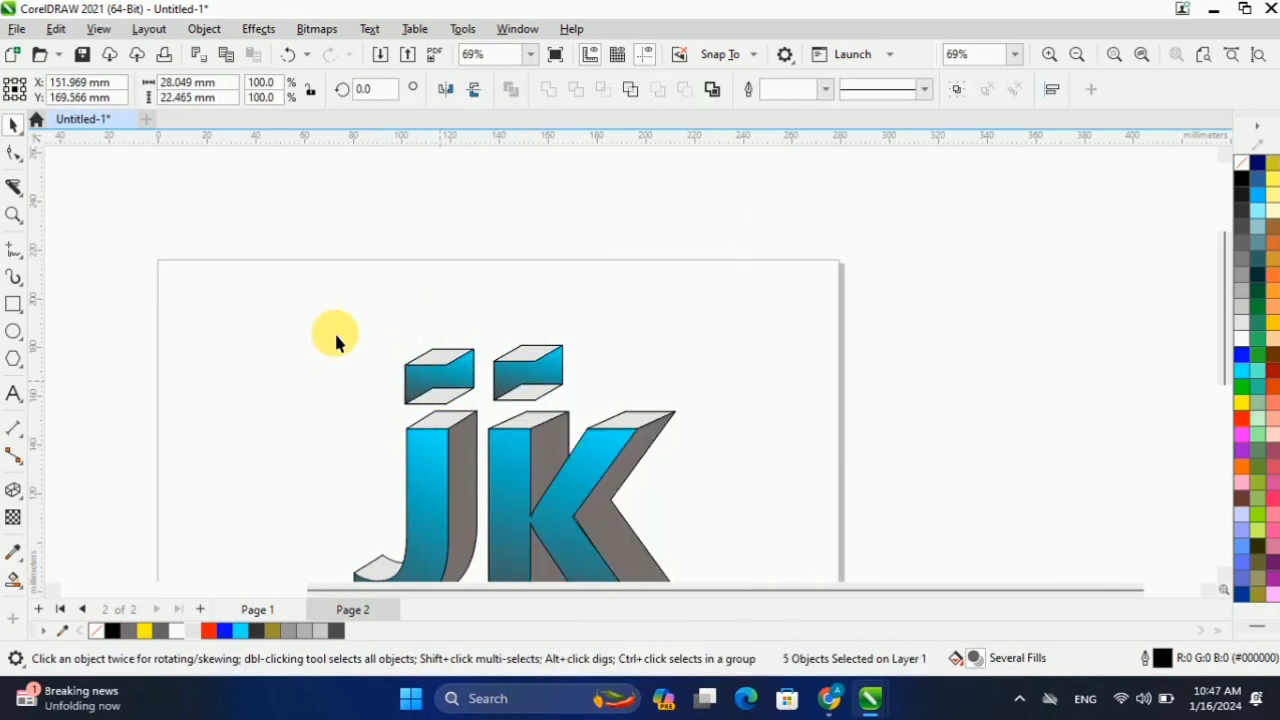
Remove the outlines from all pieces of both boxes above the letters.
{"action": "left_click_drag", "start_coordinate": [337, 327], "coordinate": [590, 397]}
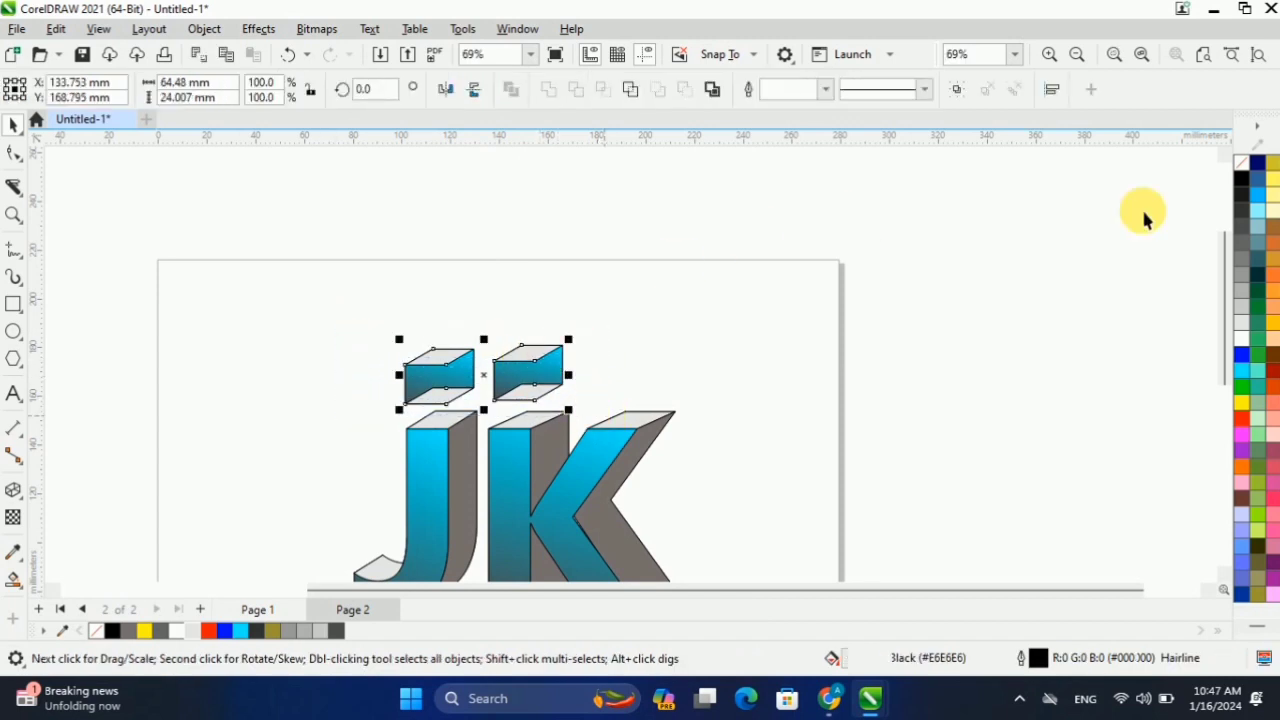
{"action": "right_click", "coordinate": [1248, 164]}
{"action": "left_click", "coordinate": [1220, 181]}
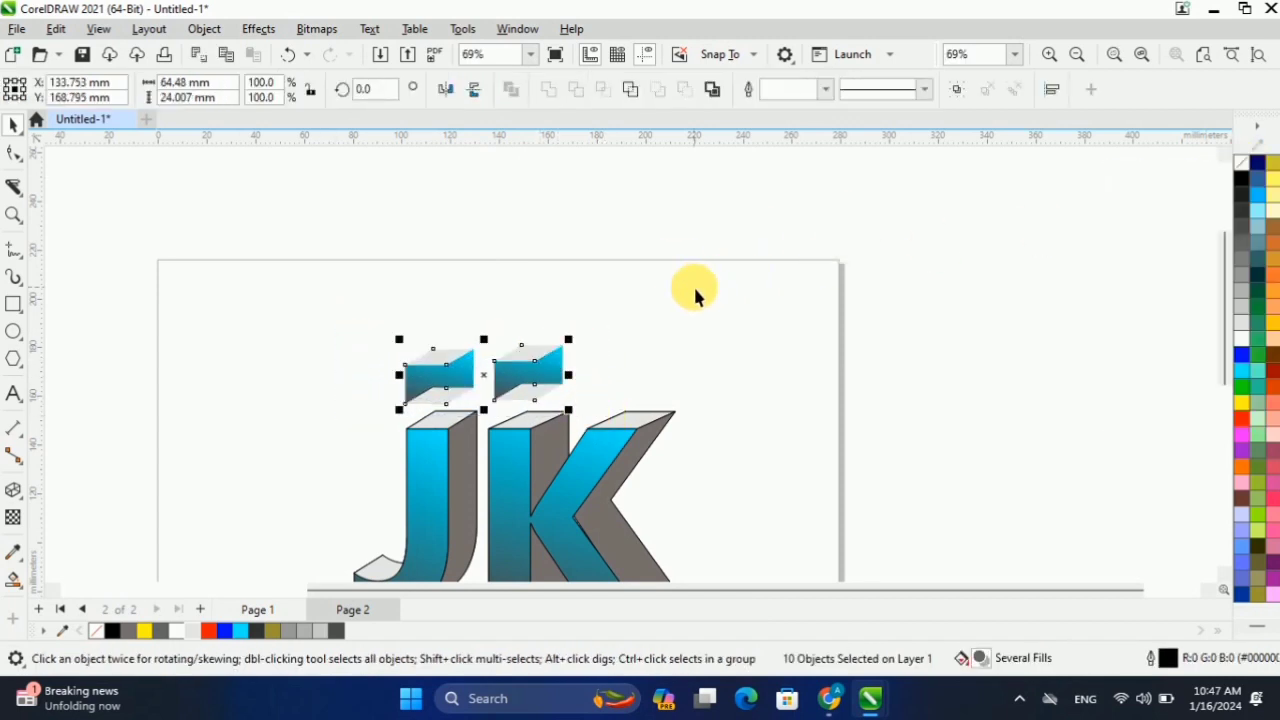
{"action": "left_click", "coordinate": [549, 296]}
Try removing the outlines from the whole JK artwork, including both letters and the boxes.
{"action": "scroll", "coordinate": [547, 322], "scroll_direction": "down", "scroll_amount": 2}
{"action": "scroll", "coordinate": [562, 363], "scroll_direction": "up", "scroll_amount": 1}
{"action": "left_click_drag", "start_coordinate": [448, 249], "coordinate": [606, 479]}
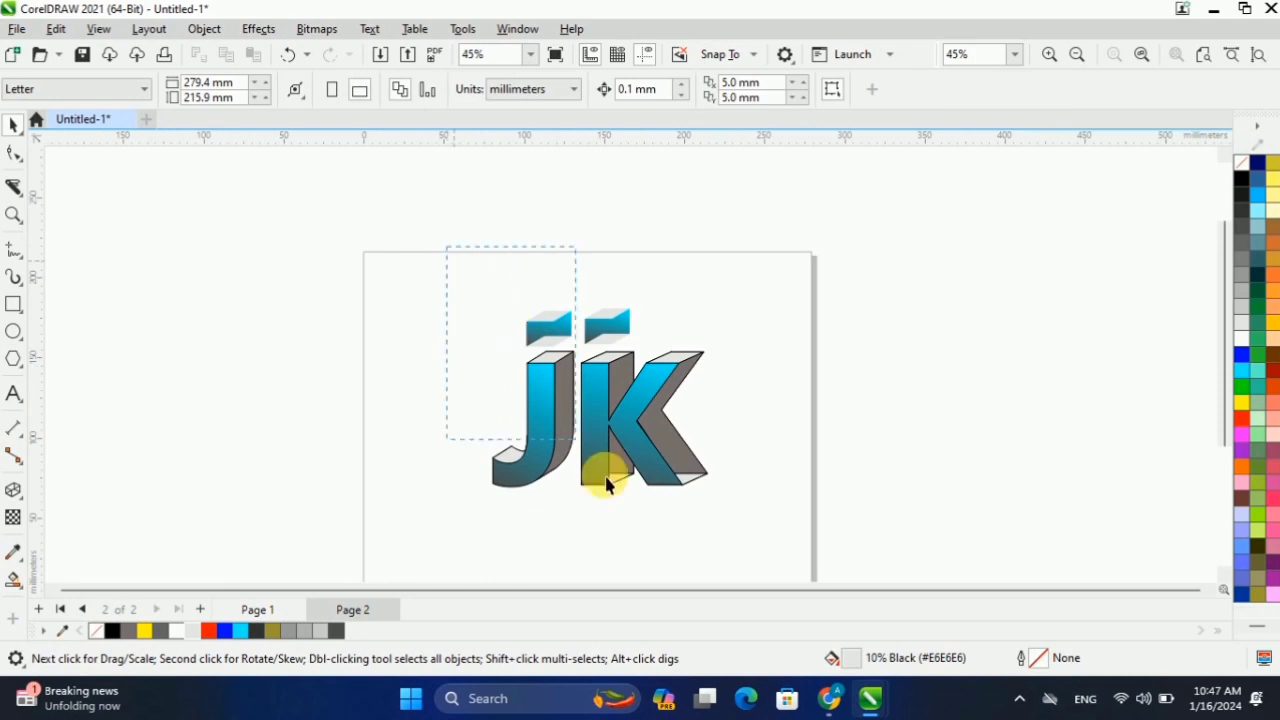
{"action": "left_click_drag", "start_coordinate": [791, 553], "coordinate": [791, 553]}
{"action": "right_click", "coordinate": [1243, 166]}
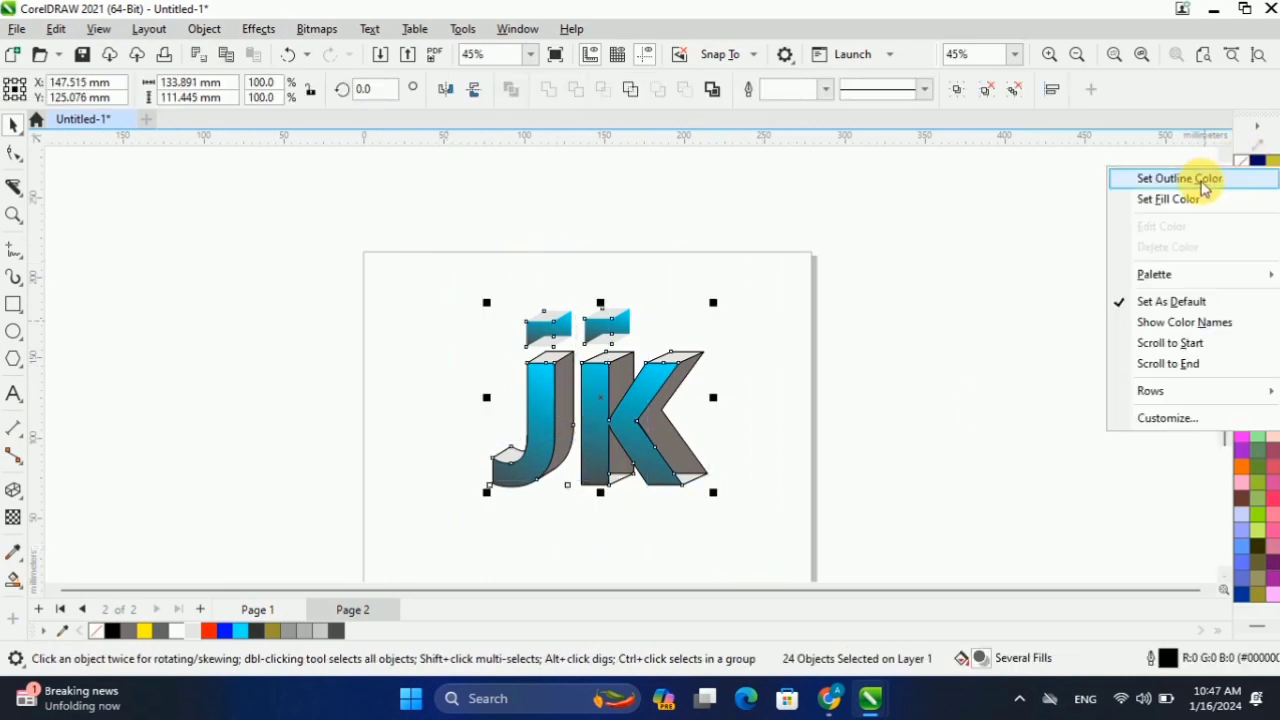
{"action": "left_click", "coordinate": [1135, 182]}
{"action": "left_click", "coordinate": [692, 375]}
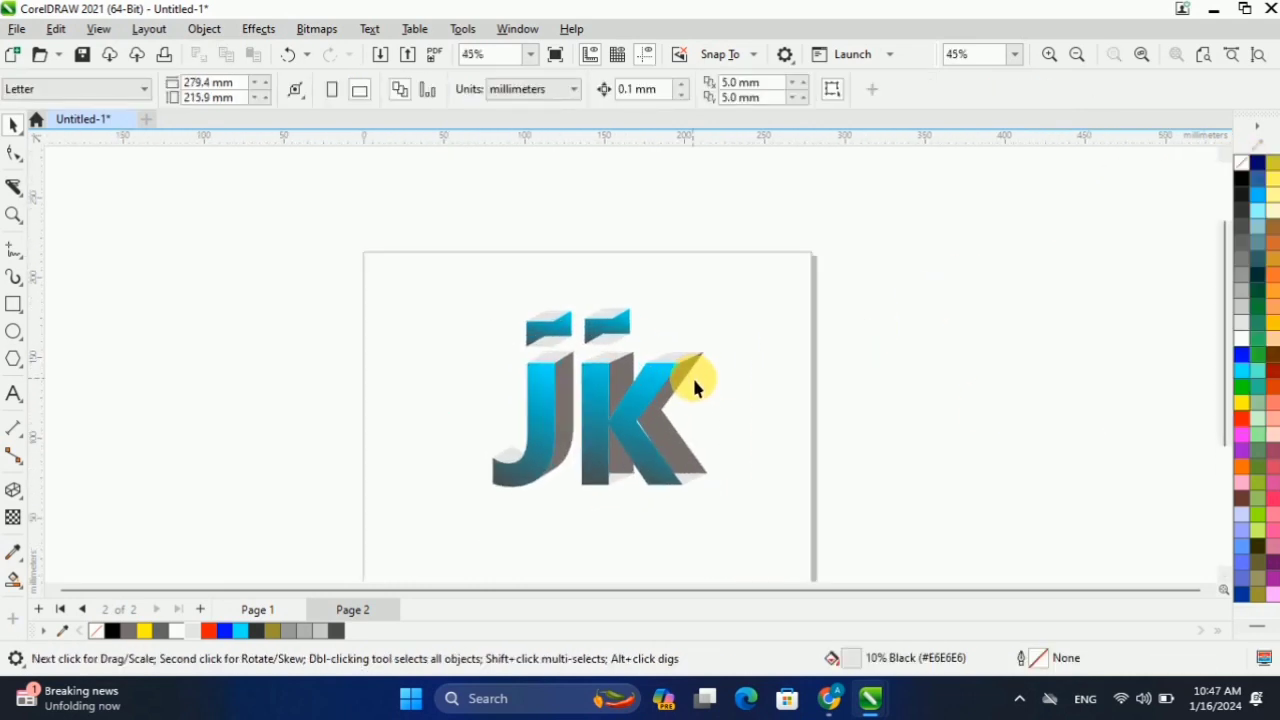
Inspect the K's gray side along its lower arm and undo the outline removal.
{"action": "scroll", "coordinate": [660, 458], "scroll_direction": "up", "scroll_amount": 2}
{"action": "left_click", "coordinate": [661, 419]}
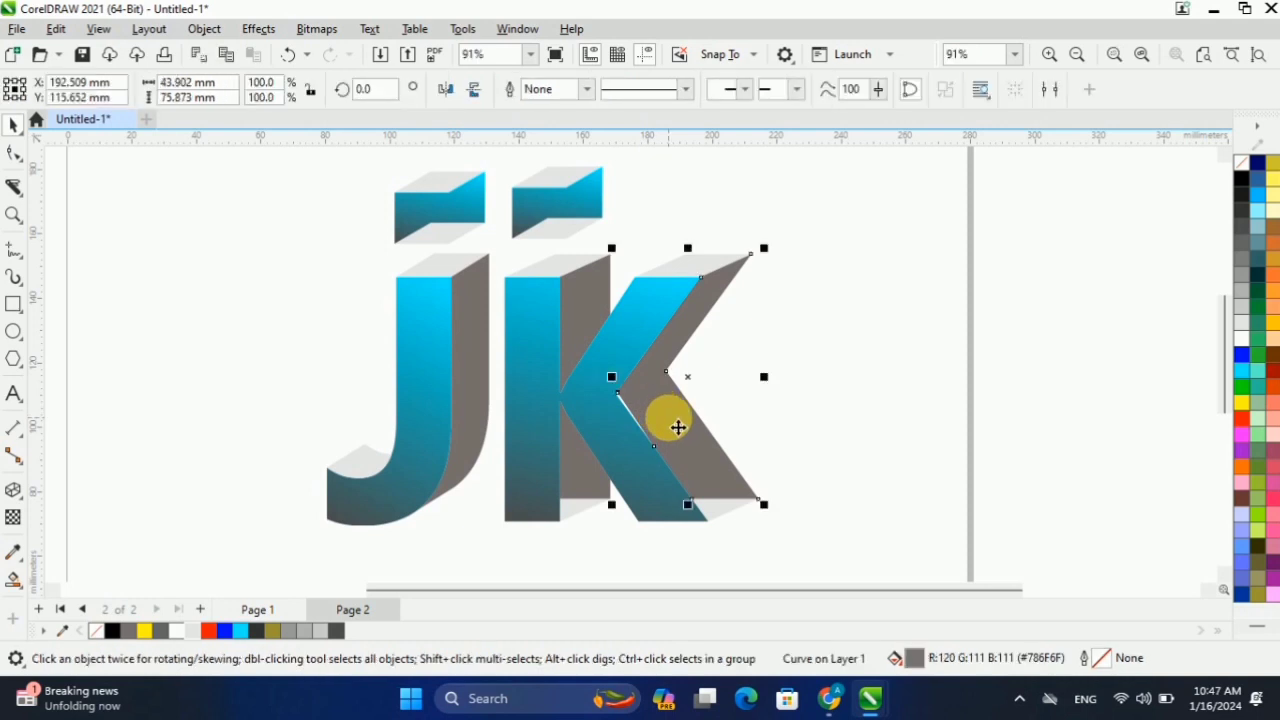
{"action": "left_click", "coordinate": [806, 410]}
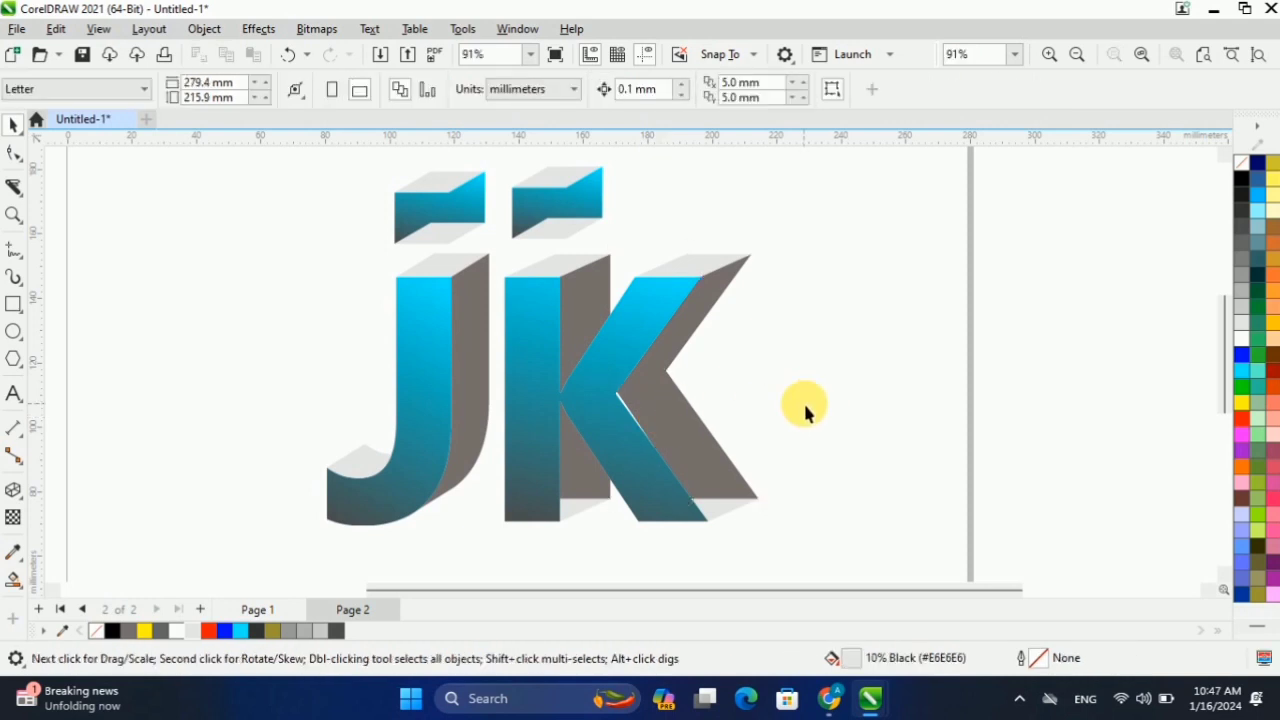
{"action": "key", "text": "ctrl+z"}
{"action": "left_click", "coordinate": [796, 402]}
Smart Fill the narrow gap along the K's lower arm with gray #786F6F and weld it to the K's gray side.
{"action": "scroll", "coordinate": [626, 393], "scroll_direction": "up", "scroll_amount": 2}
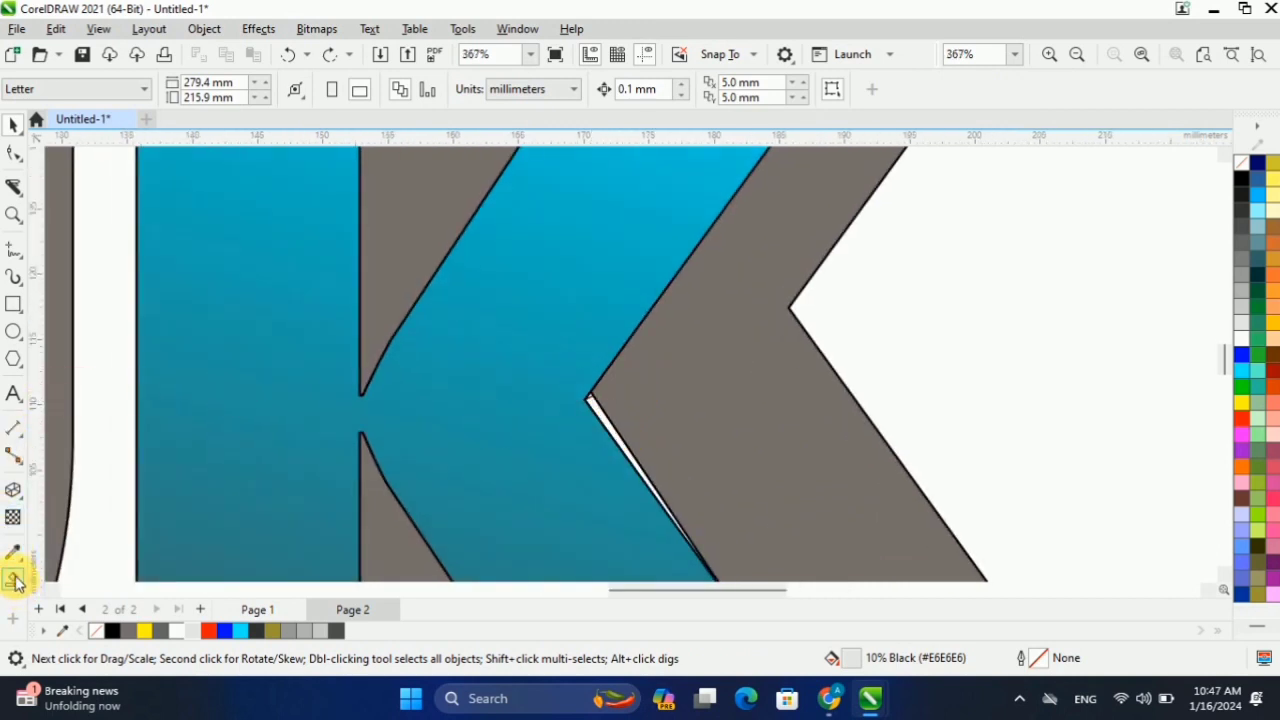
{"action": "left_click", "coordinate": [14, 582]}
{"action": "left_click", "coordinate": [600, 420]}
{"action": "scroll", "coordinate": [600, 420], "scroll_direction": "down", "scroll_amount": 3}
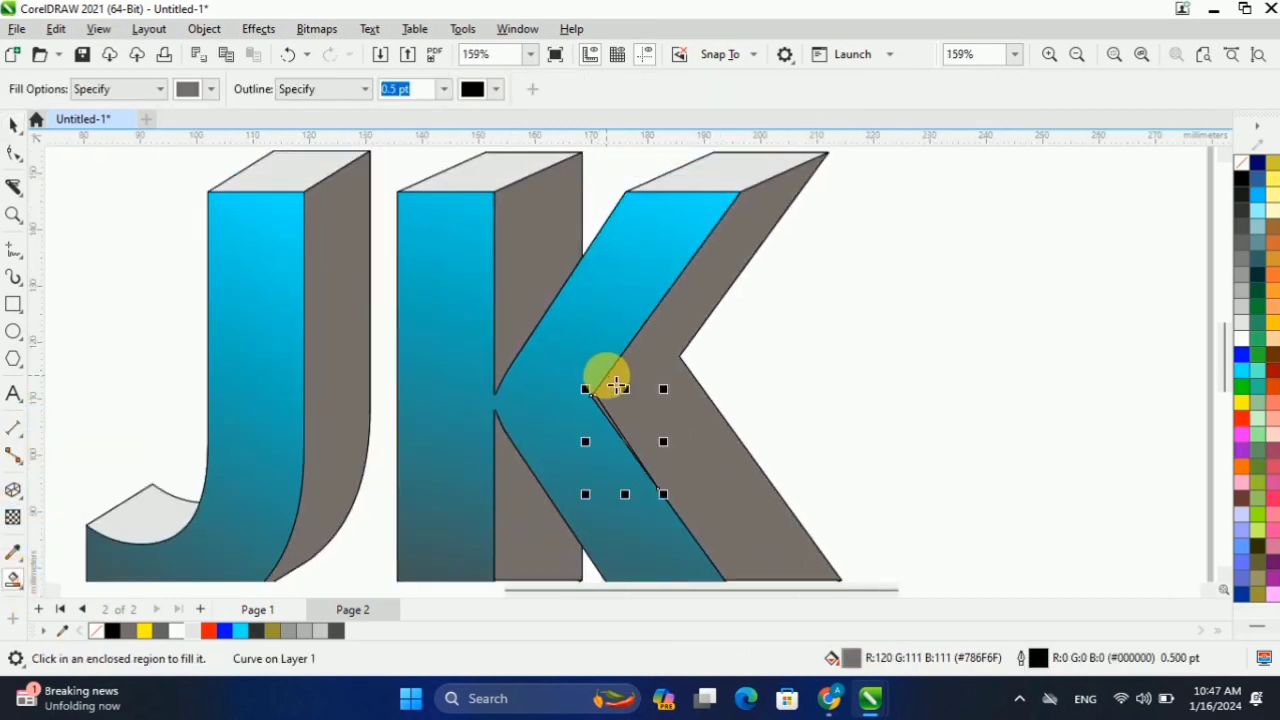
{"action": "left_click", "coordinate": [13, 125]}
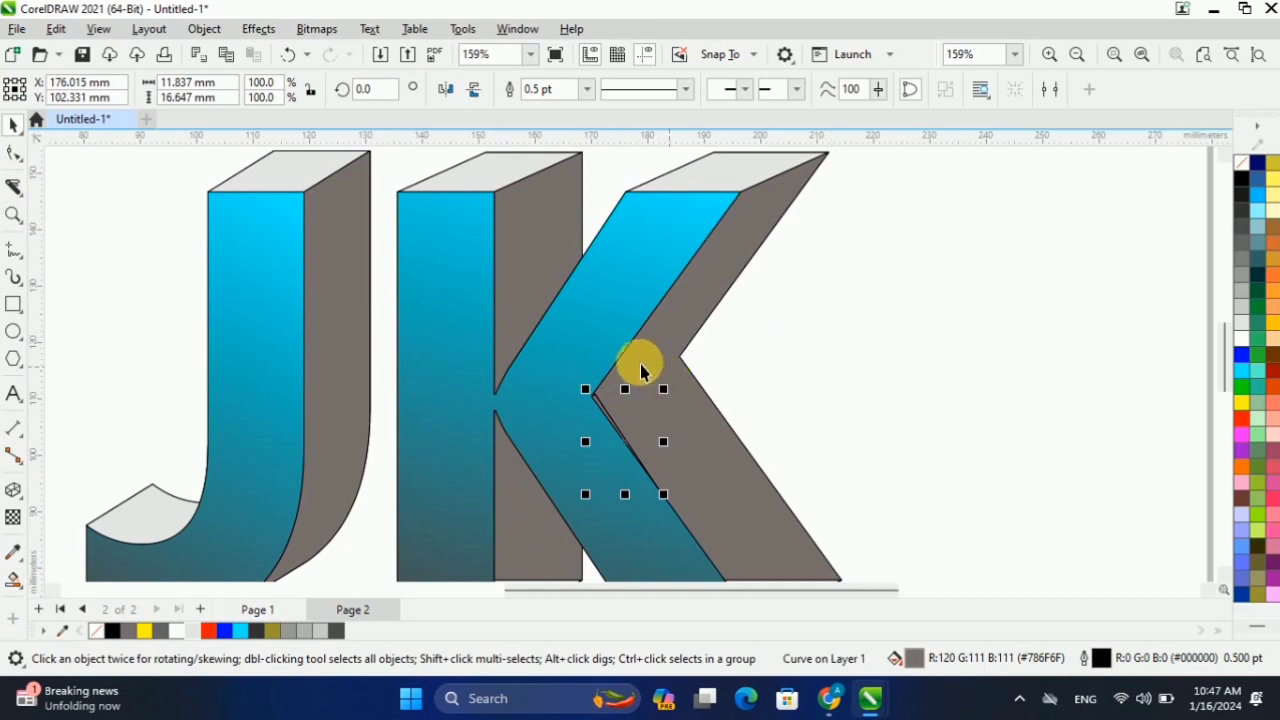
{"action": "left_click", "coordinate": [654, 362], "text": "shift"}
{"action": "left_click", "coordinate": [554, 91]}
{"action": "scroll", "coordinate": [669, 259], "scroll_direction": "down", "scroll_amount": 1}
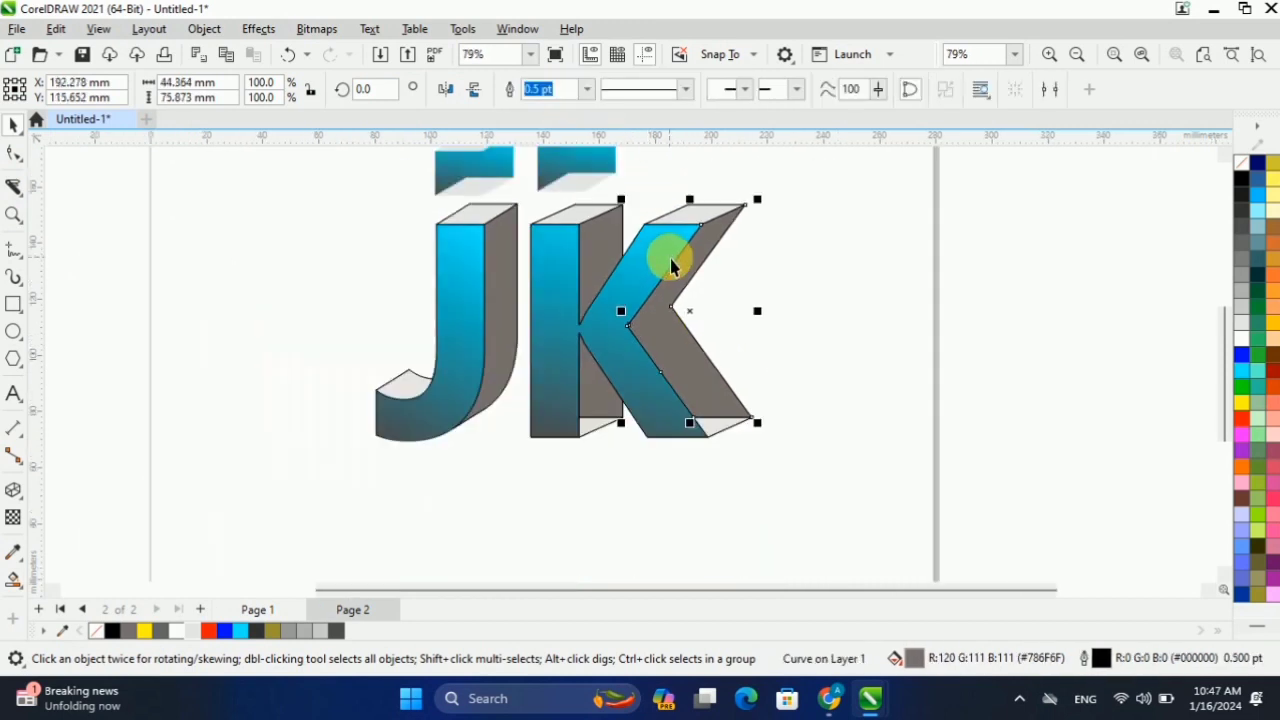
Select the complete JK artwork and set its outline color to none.
{"action": "scroll", "coordinate": [665, 300], "scroll_direction": "down", "scroll_amount": 2}
{"action": "scroll", "coordinate": [660, 366], "scroll_direction": "up", "scroll_amount": 1}
{"action": "left_click", "coordinate": [794, 262]}
{"action": "scroll", "coordinate": [765, 262], "scroll_direction": "down", "scroll_amount": 2}
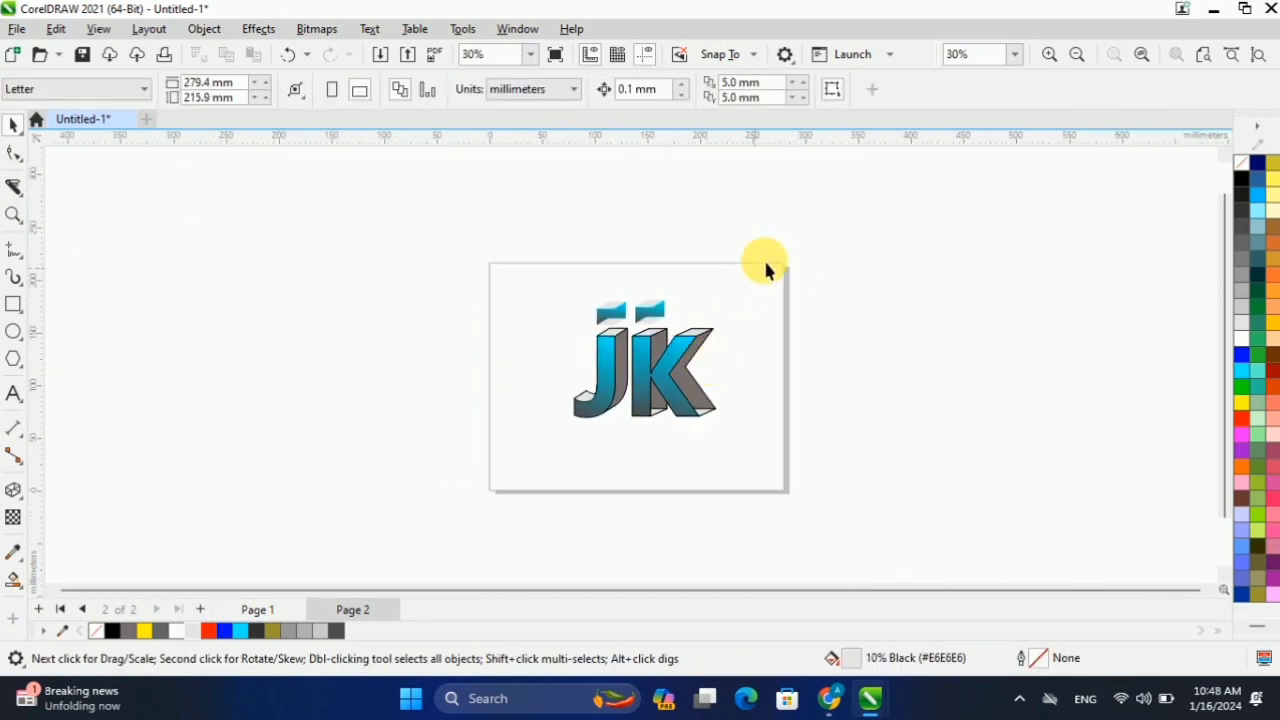
{"action": "left_click_drag", "start_coordinate": [557, 435], "coordinate": [560, 432]}
{"action": "right_click", "coordinate": [1241, 165]}
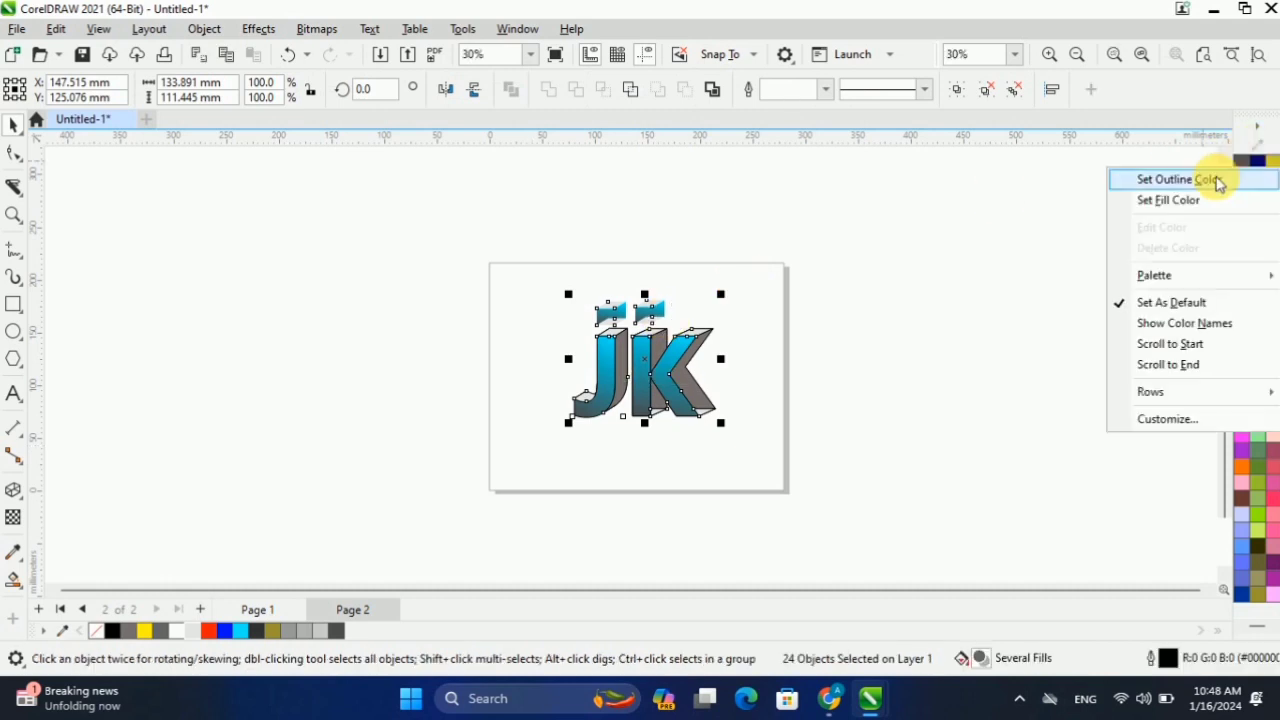
{"action": "left_click", "coordinate": [1212, 179]}
{"action": "left_click", "coordinate": [862, 290]}
{"action": "scroll", "coordinate": [723, 329], "scroll_direction": "up", "scroll_amount": 1}
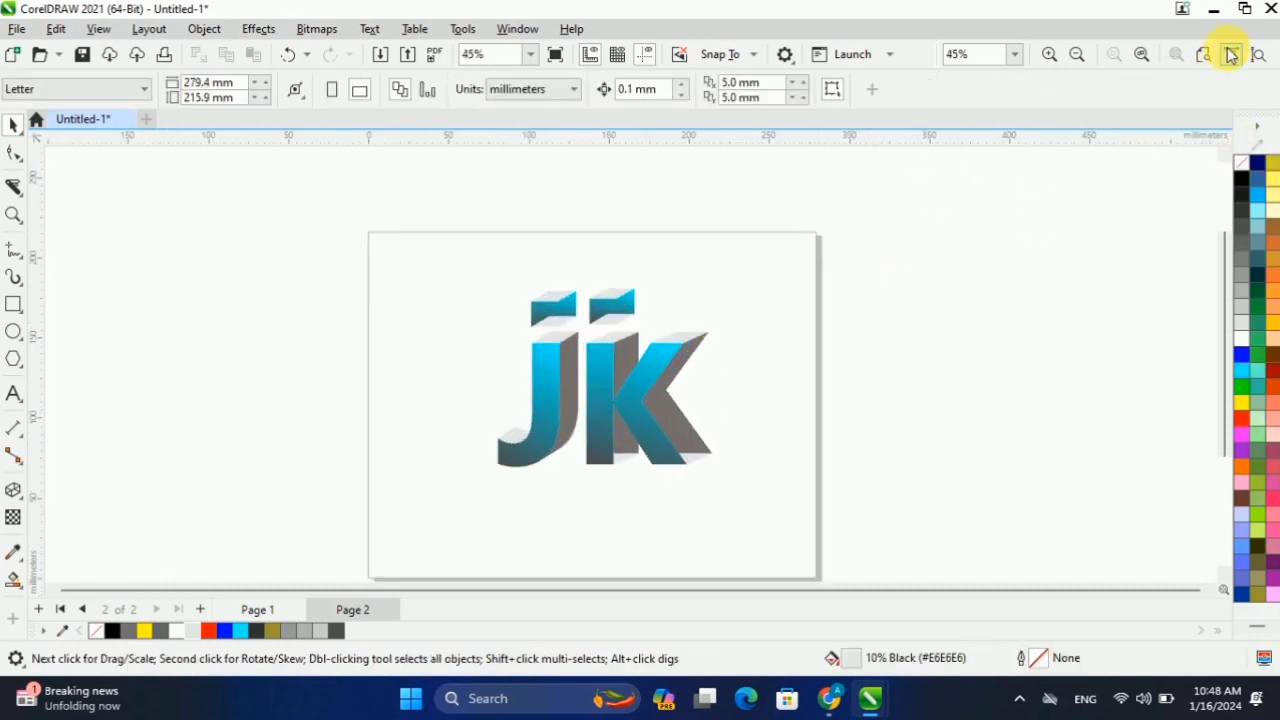
Draw a flat ellipse about 150 mm wide and 7 mm high beneath the letters and fill it with black.
{"action": "scroll", "coordinate": [634, 294], "scroll_direction": "up", "scroll_amount": 1}
{"action": "scroll", "coordinate": [566, 334], "scroll_direction": "down", "scroll_amount": 1}
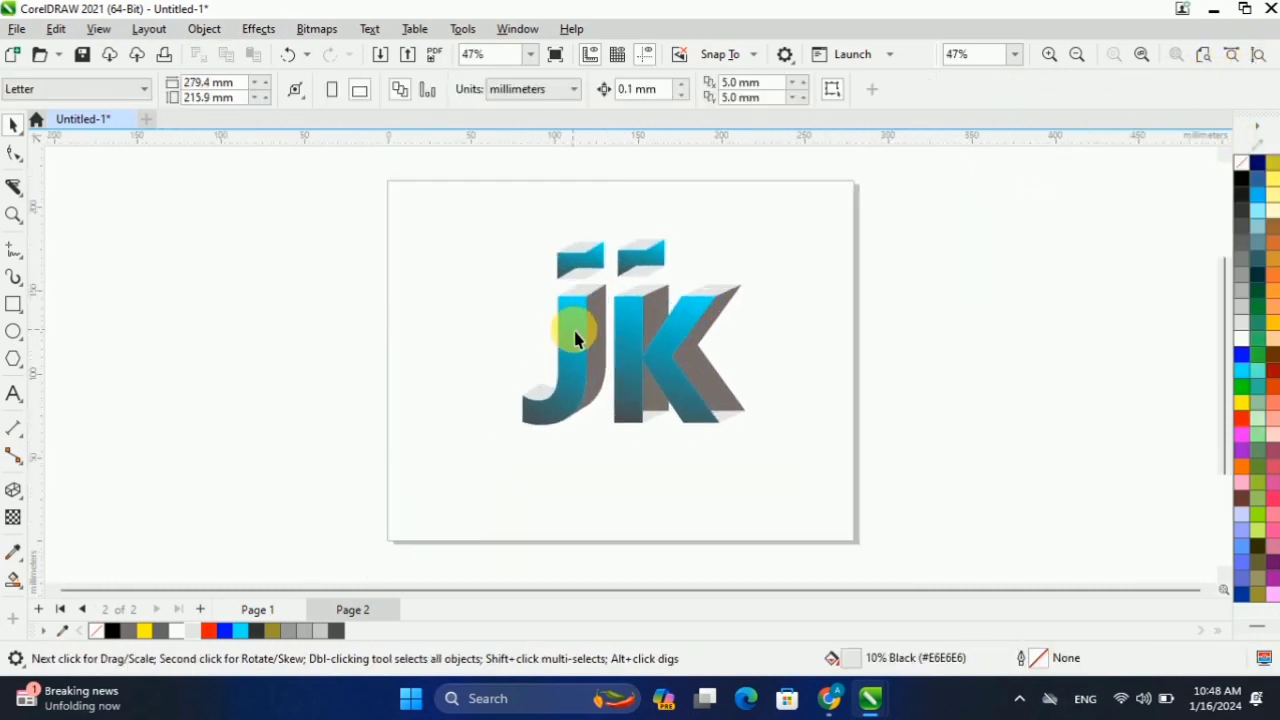
{"action": "scroll", "coordinate": [570, 352], "scroll_direction": "down", "scroll_amount": 2}
{"action": "scroll", "coordinate": [570, 352], "scroll_direction": "up", "scroll_amount": 2}
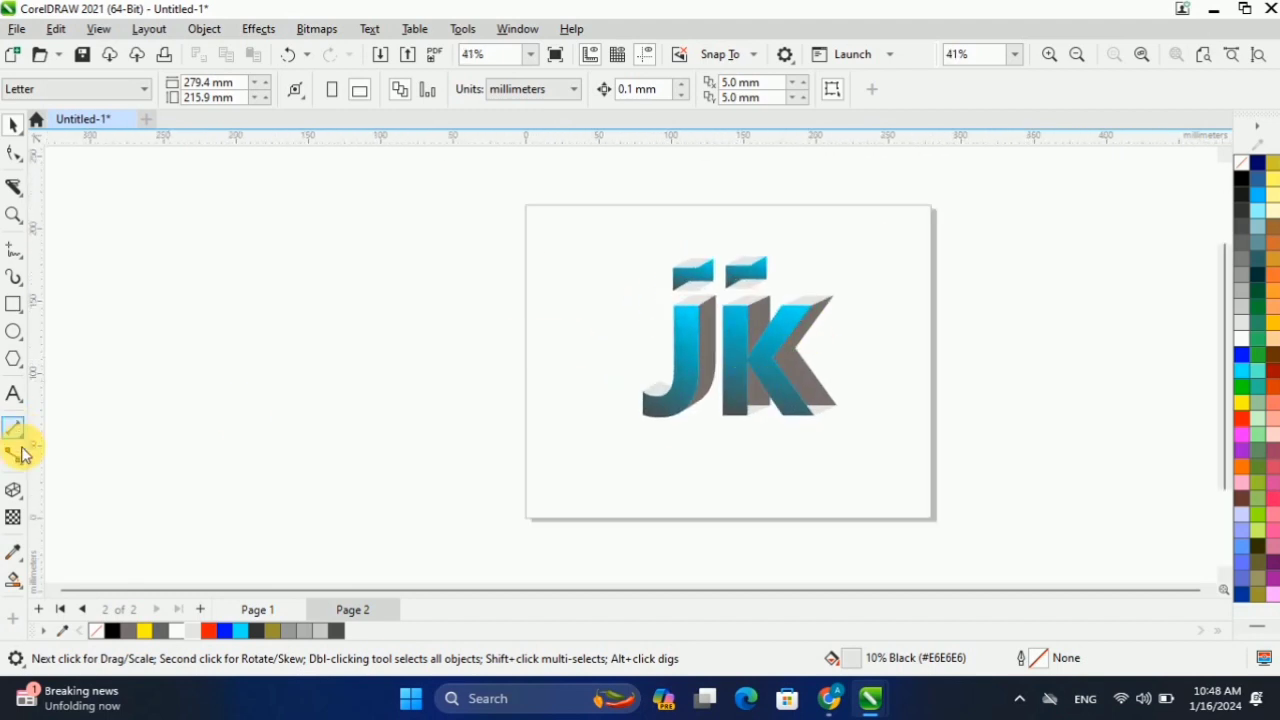
{"action": "scroll", "coordinate": [745, 365], "scroll_direction": "down", "scroll_amount": 2}
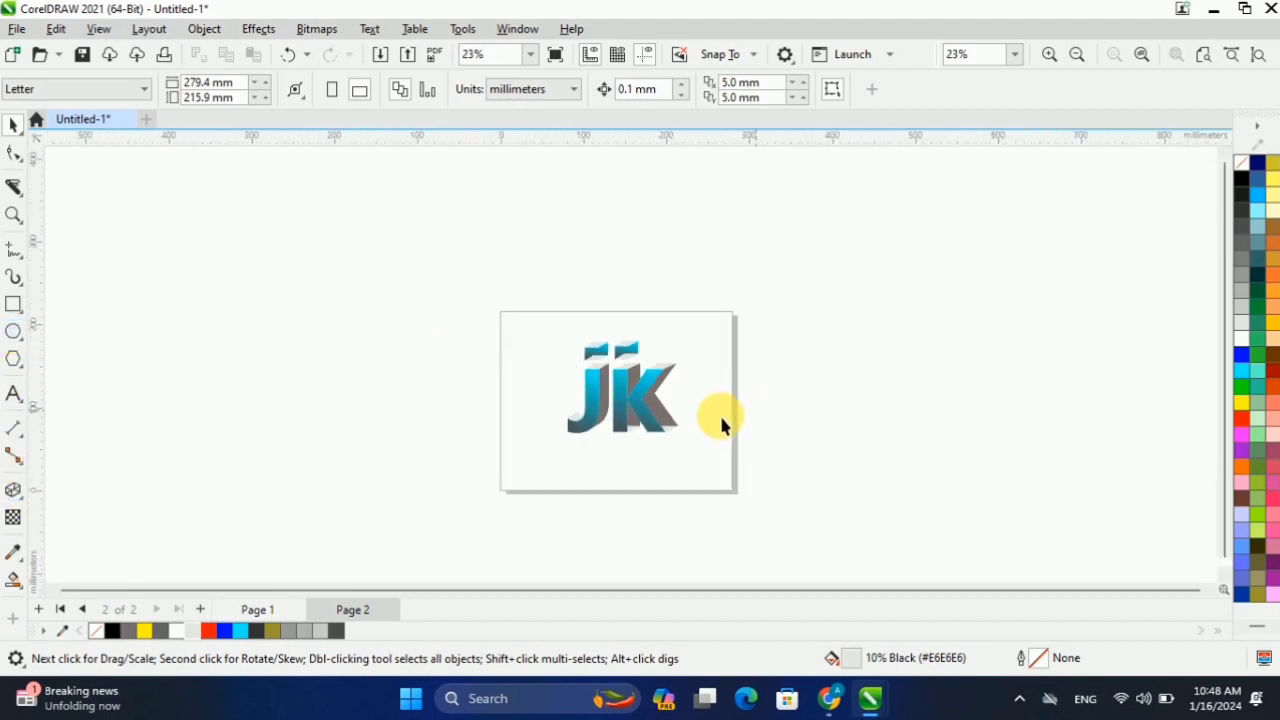
{"action": "scroll", "coordinate": [722, 424], "scroll_direction": "up", "scroll_amount": 2}
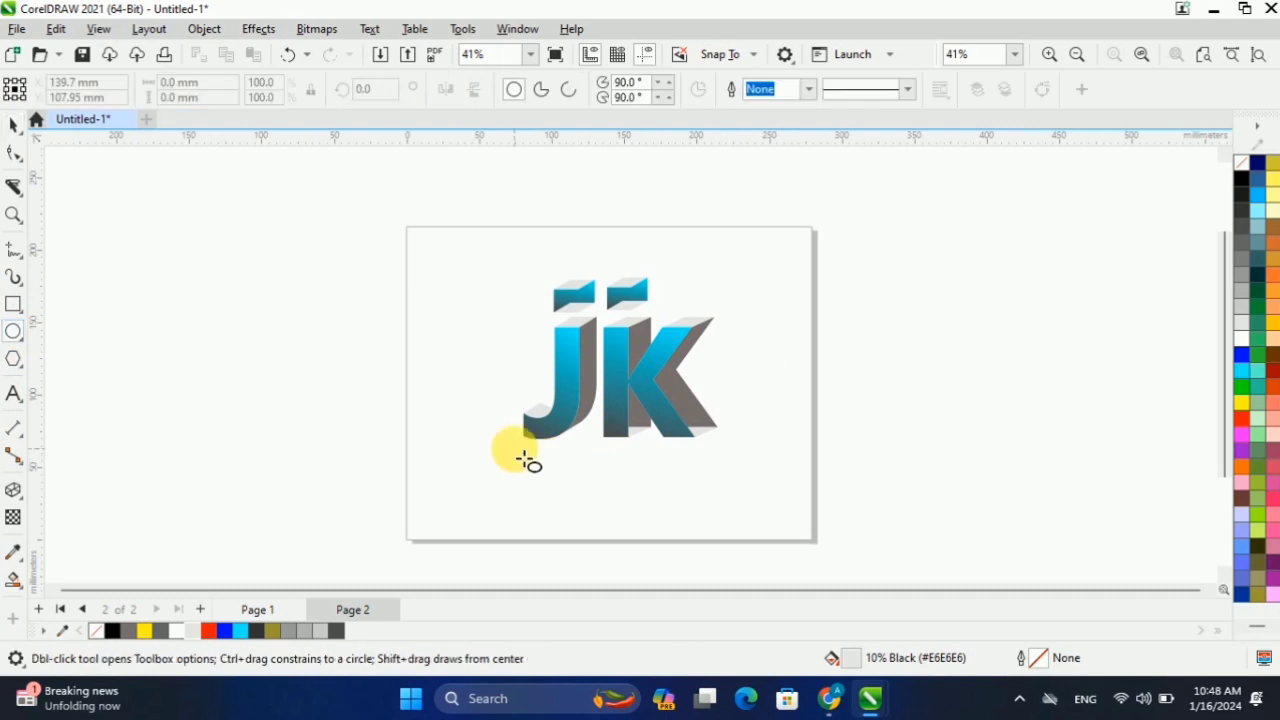
{"action": "left_click_drag", "start_coordinate": [510, 444], "coordinate": [736, 464]}
{"action": "scroll", "coordinate": [735, 457], "scroll_direction": "up", "scroll_amount": 3}
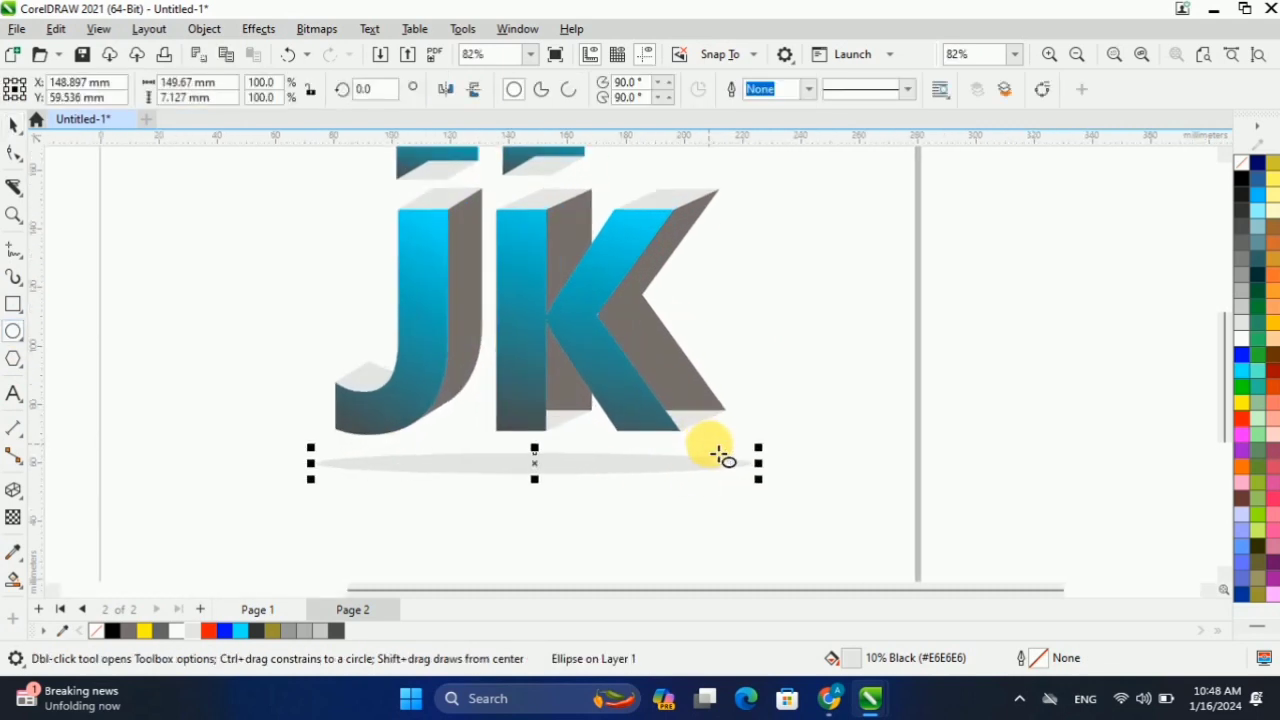
{"action": "left_click", "coordinate": [1241, 179]}
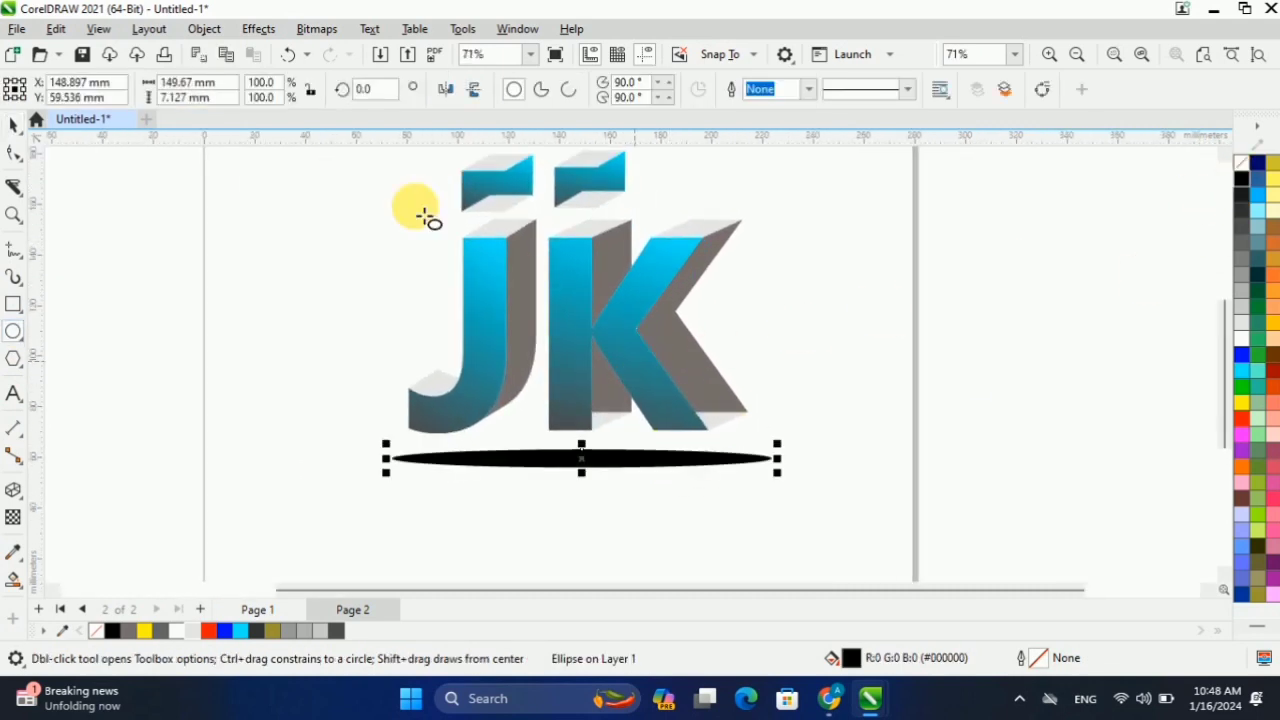
Apply a Gaussian Blur with a radius of 22.4 pixels to the black ellipse beneath the letters.
{"action": "left_click", "coordinate": [256, 29]}
{"action": "mouse_move", "coordinate": [313, 99]}
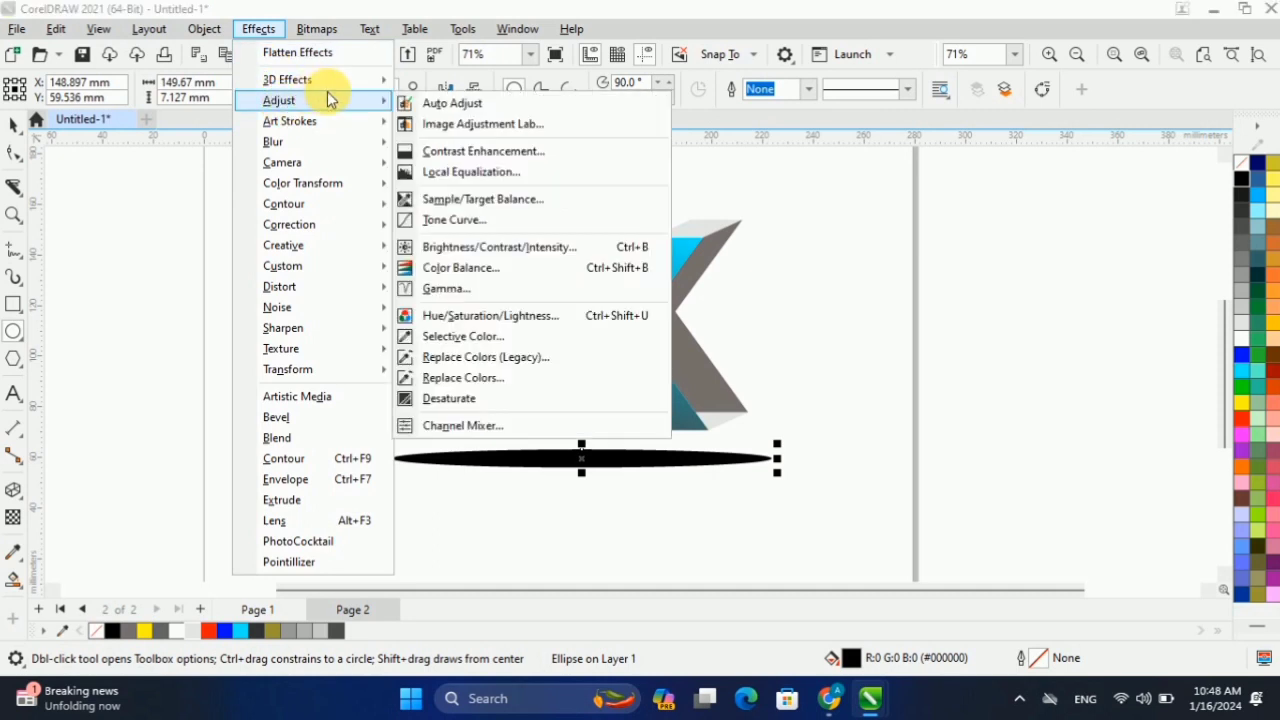
{"action": "mouse_move", "coordinate": [306, 139]}
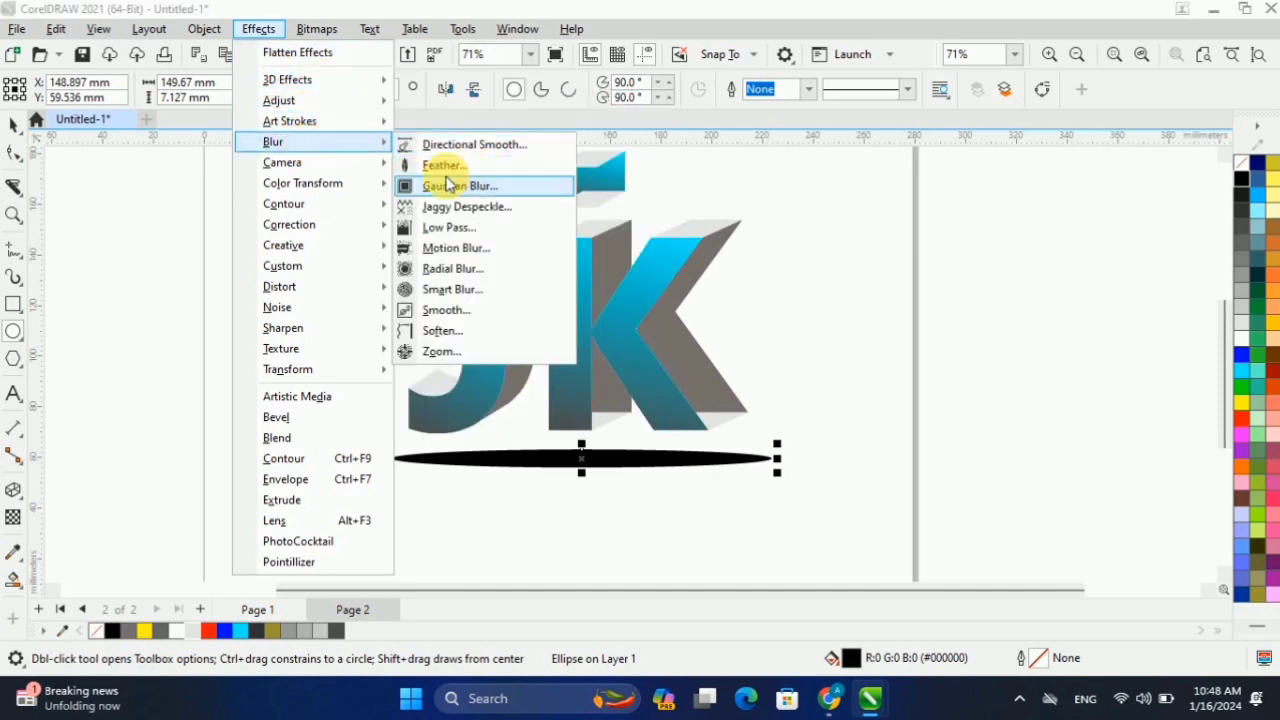
{"action": "left_click", "coordinate": [493, 188]}
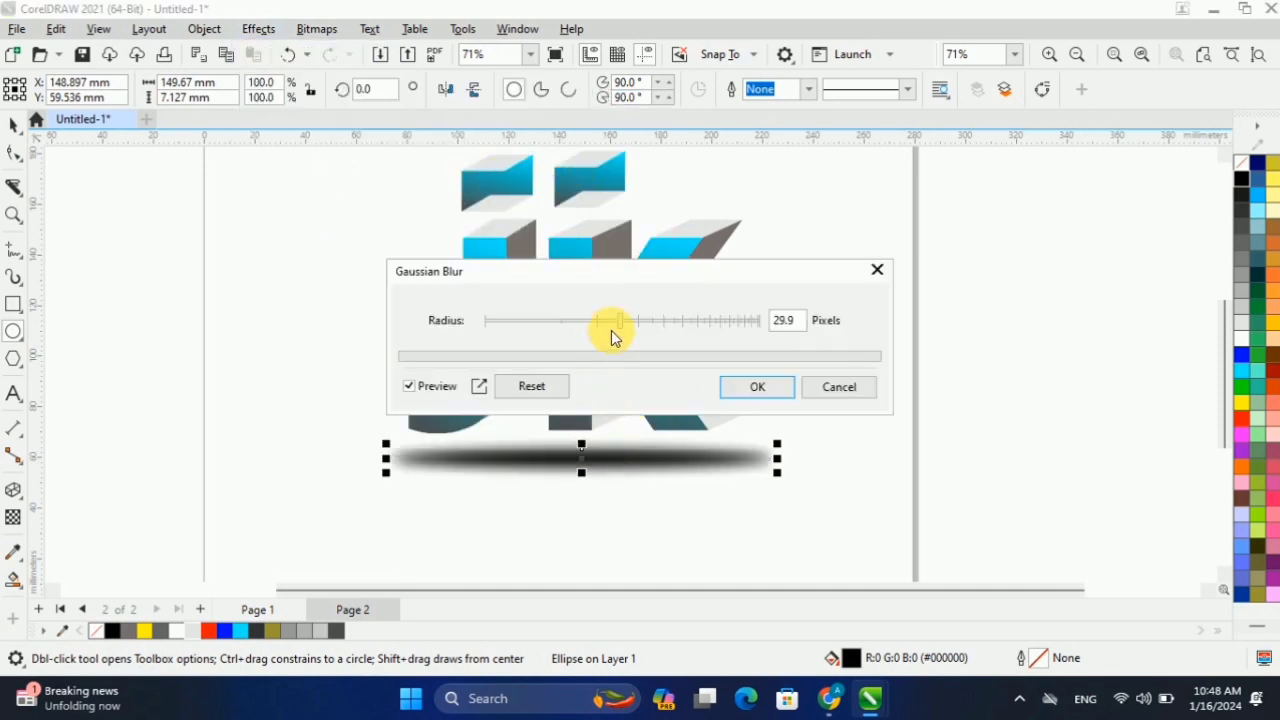
{"action": "left_click_drag", "start_coordinate": [618, 324], "coordinate": [660, 320]}
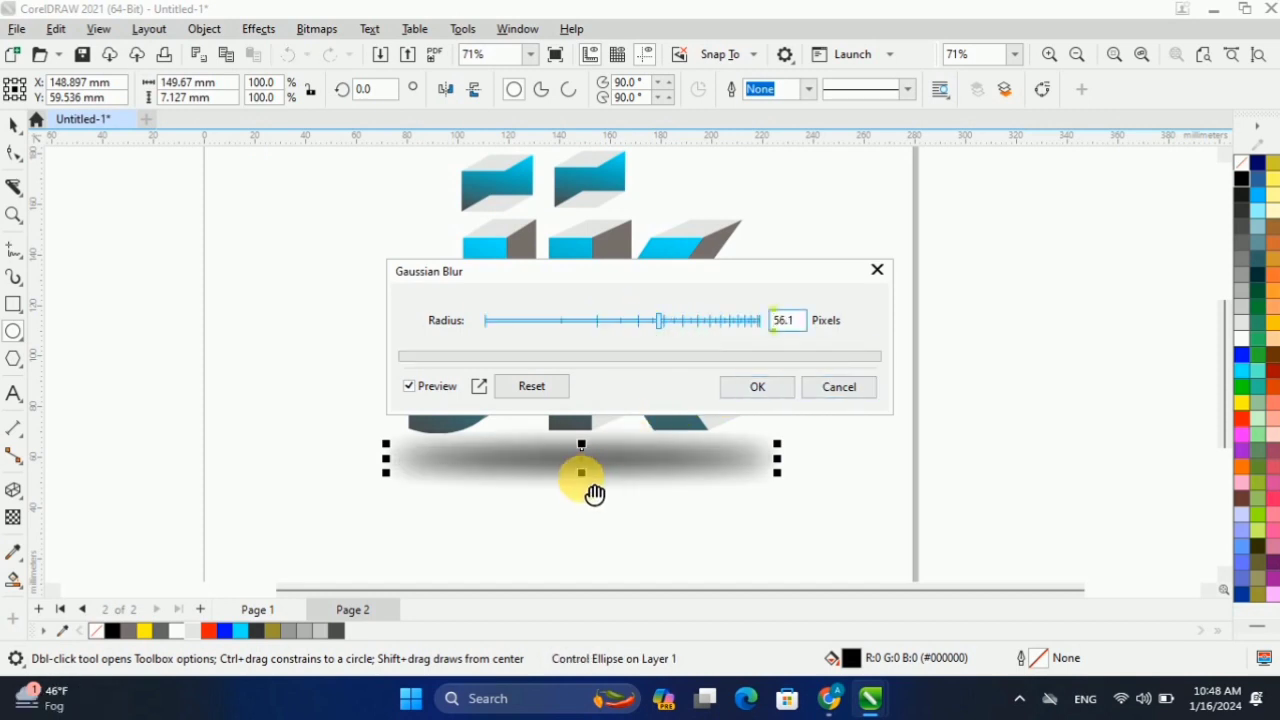
{"action": "left_click_drag", "start_coordinate": [658, 277], "coordinate": [700, 251]}
{"action": "left_click_drag", "start_coordinate": [702, 296], "coordinate": [637, 296]}
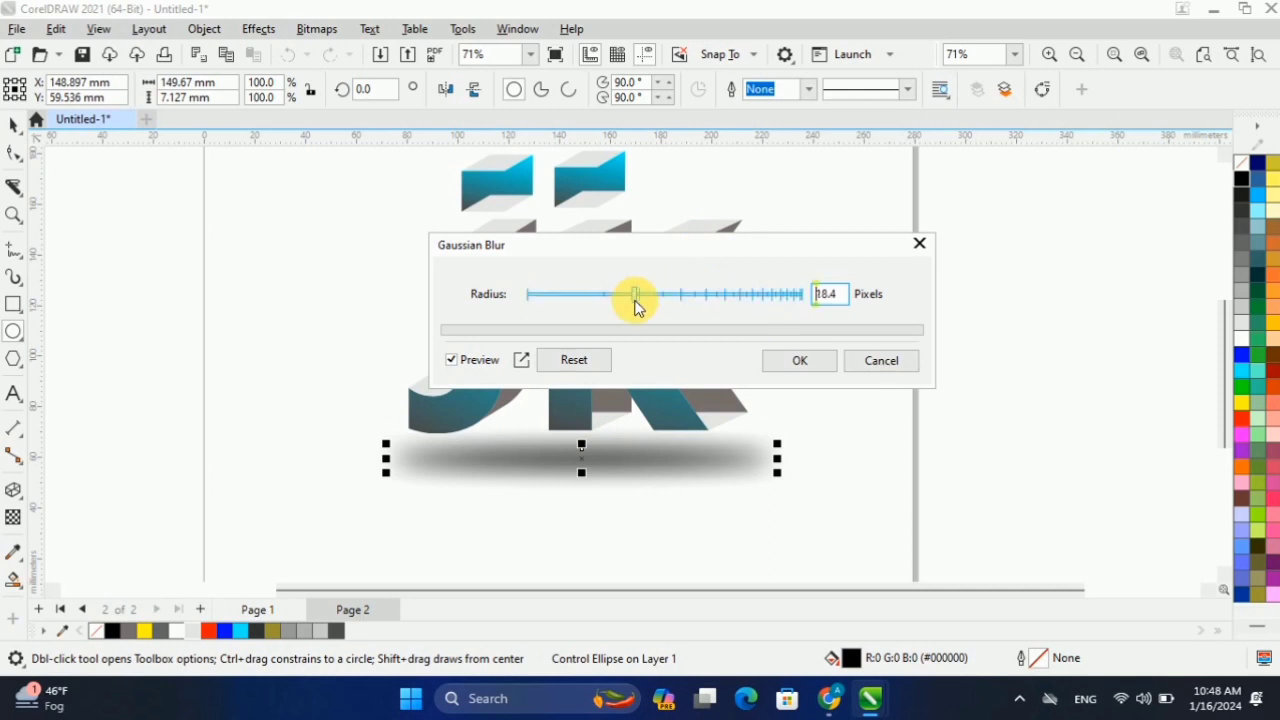
{"action": "left_click", "coordinate": [646, 296]}
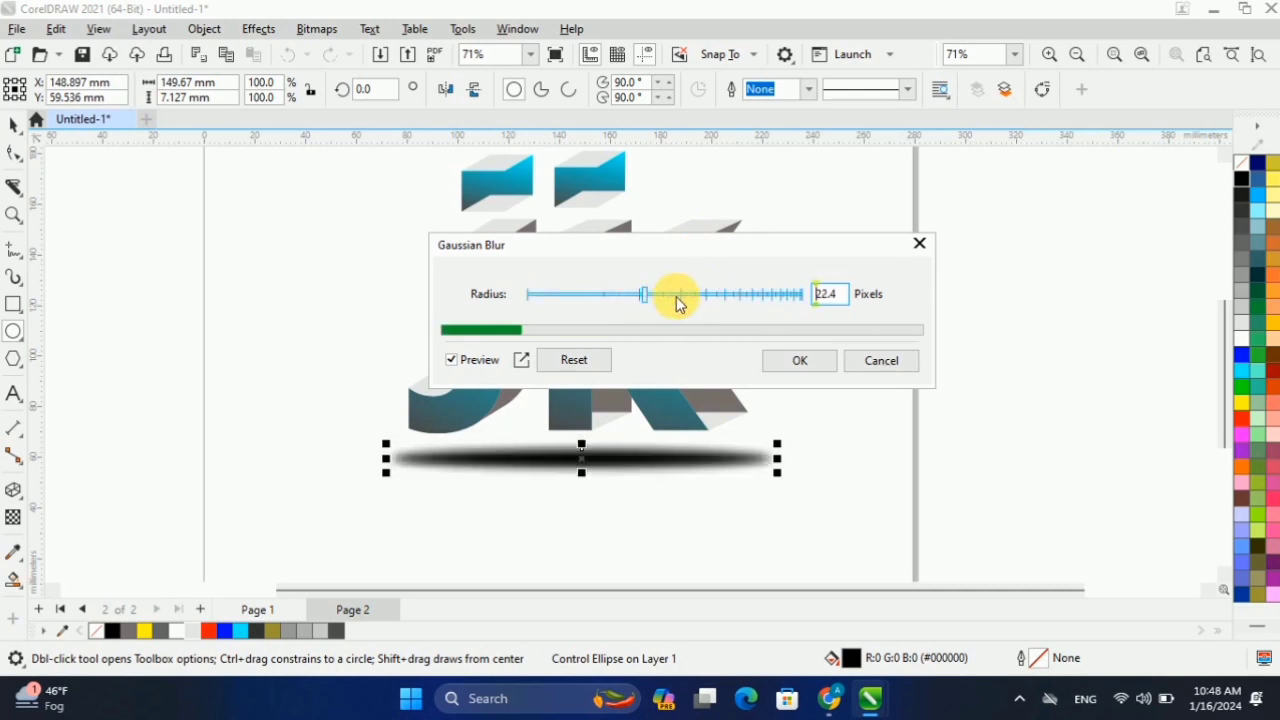
{"action": "left_click", "coordinate": [800, 360]}
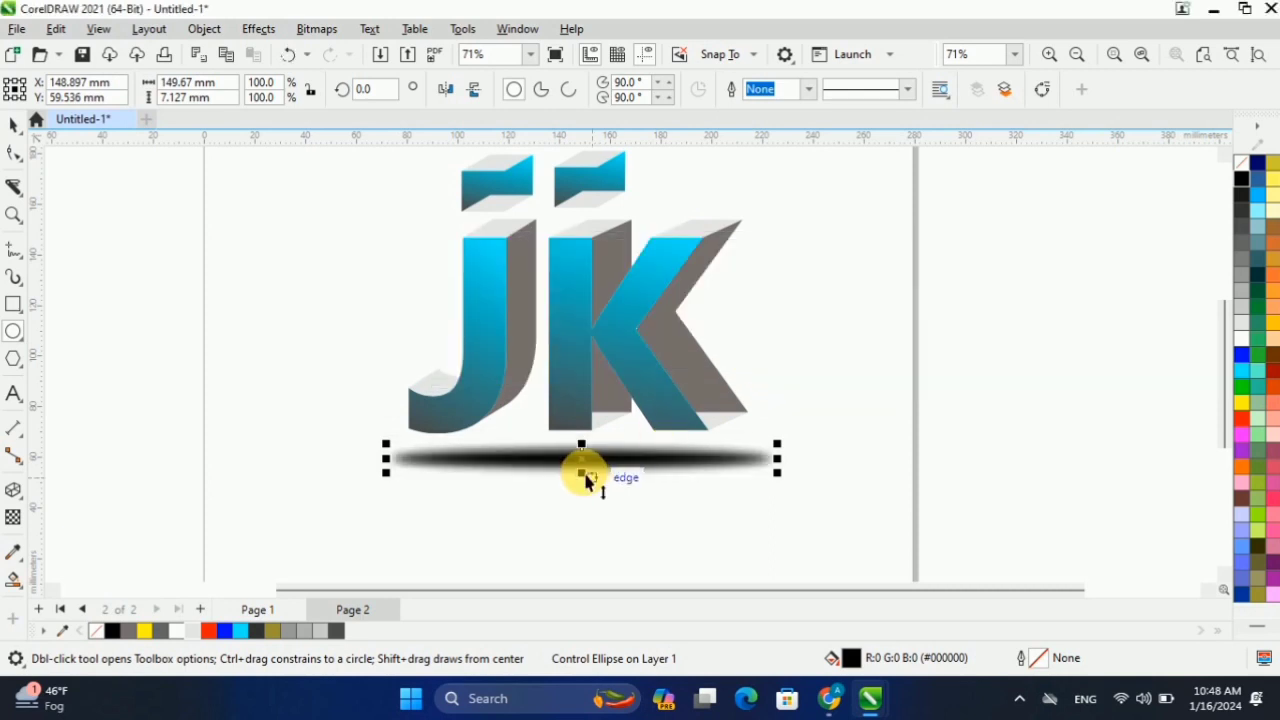
Flatten the blurred ellipse to about 3.9 mm high and fill it with dark gray #4D4D4D.
{"action": "scroll", "coordinate": [587, 481], "scroll_direction": "up", "scroll_amount": 3}
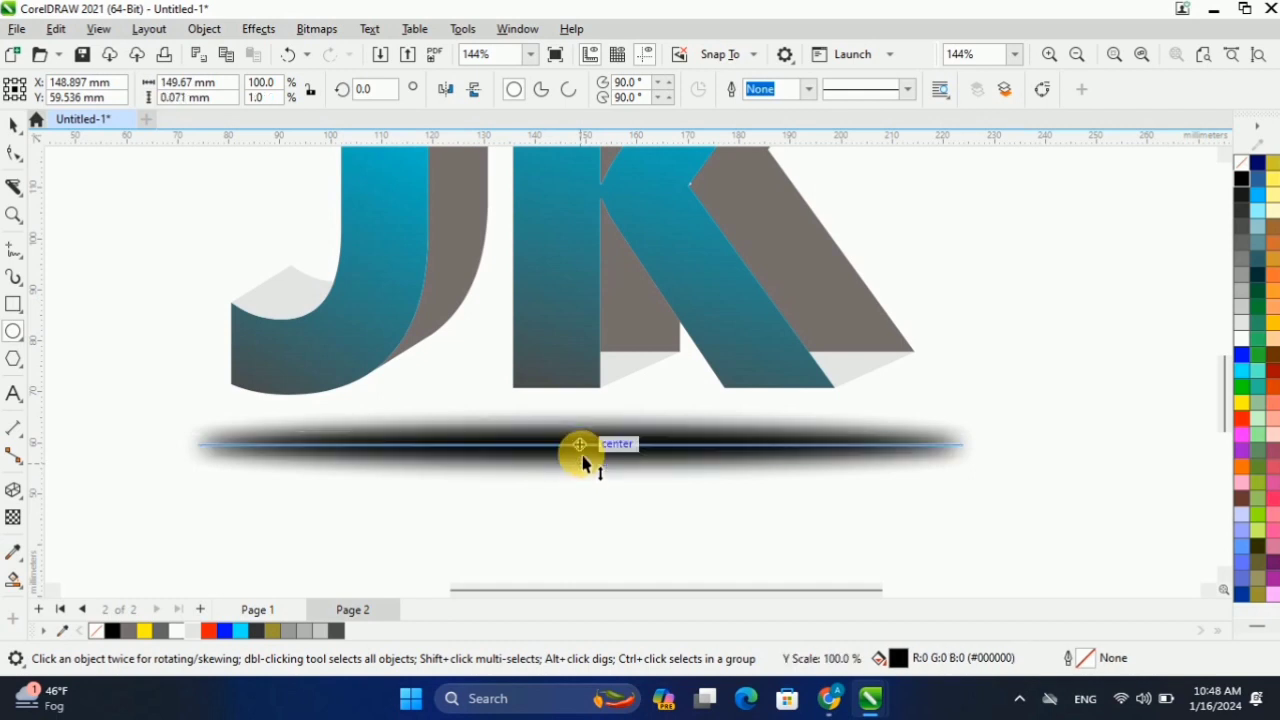
{"action": "mouse_move", "coordinate": [582, 463]}
{"action": "left_mouse_down"}
{"action": "mouse_move", "coordinate": [588, 508]}
{"action": "mouse_move", "coordinate": [582, 476]}
{"action": "left_mouse_up"}
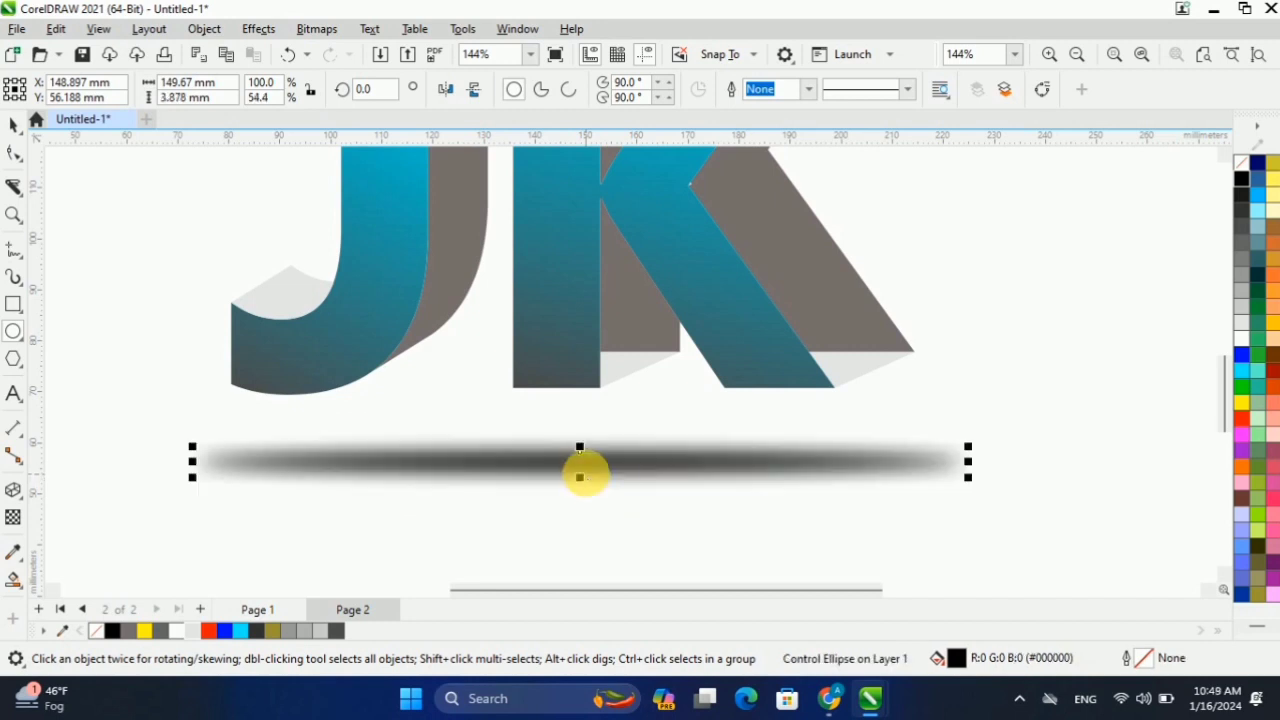
{"action": "left_click", "coordinate": [1239, 211]}
{"action": "left_click", "coordinate": [1242, 230]}
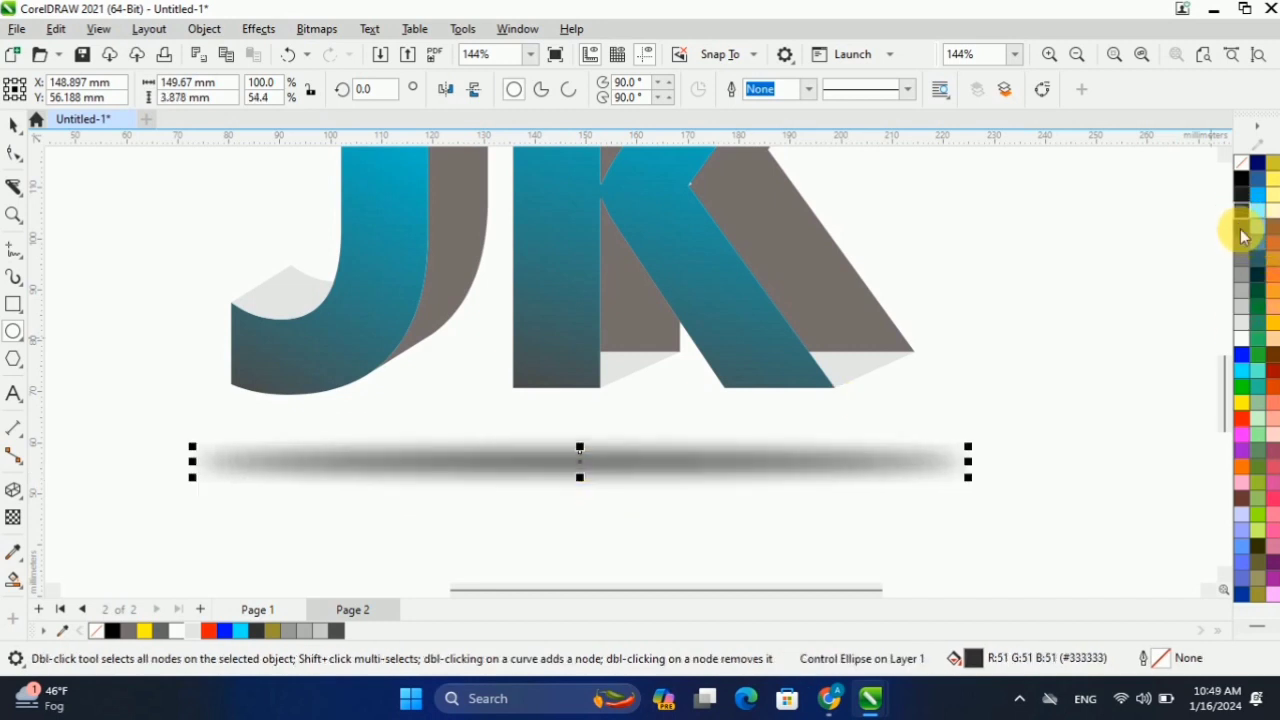
{"action": "left_click", "coordinate": [18, 125]}
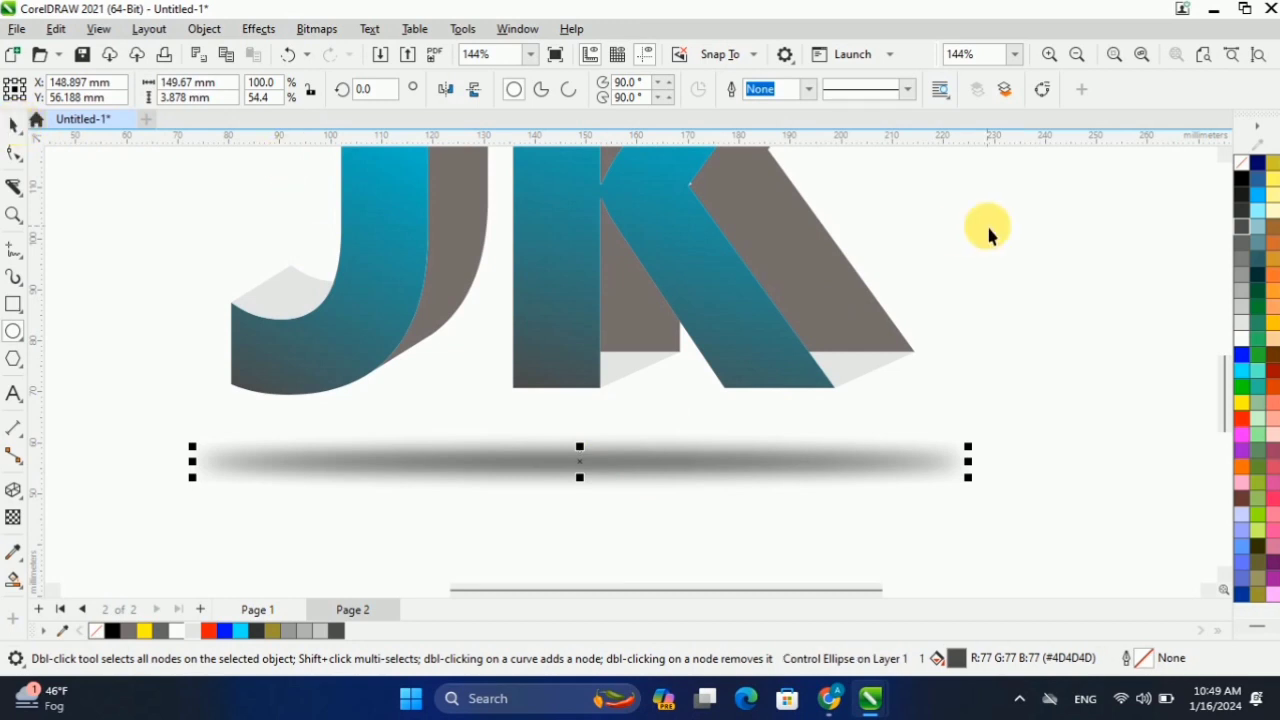
{"action": "left_click", "coordinate": [988, 230]}
Move the blurred ellipse up about 4 mm, closer to the base of the letters.
{"action": "scroll", "coordinate": [606, 316], "scroll_direction": "down", "scroll_amount": 1}
{"action": "left_click", "coordinate": [1259, 54]}
{"action": "scroll", "coordinate": [714, 428], "scroll_direction": "up", "scroll_amount": 1}
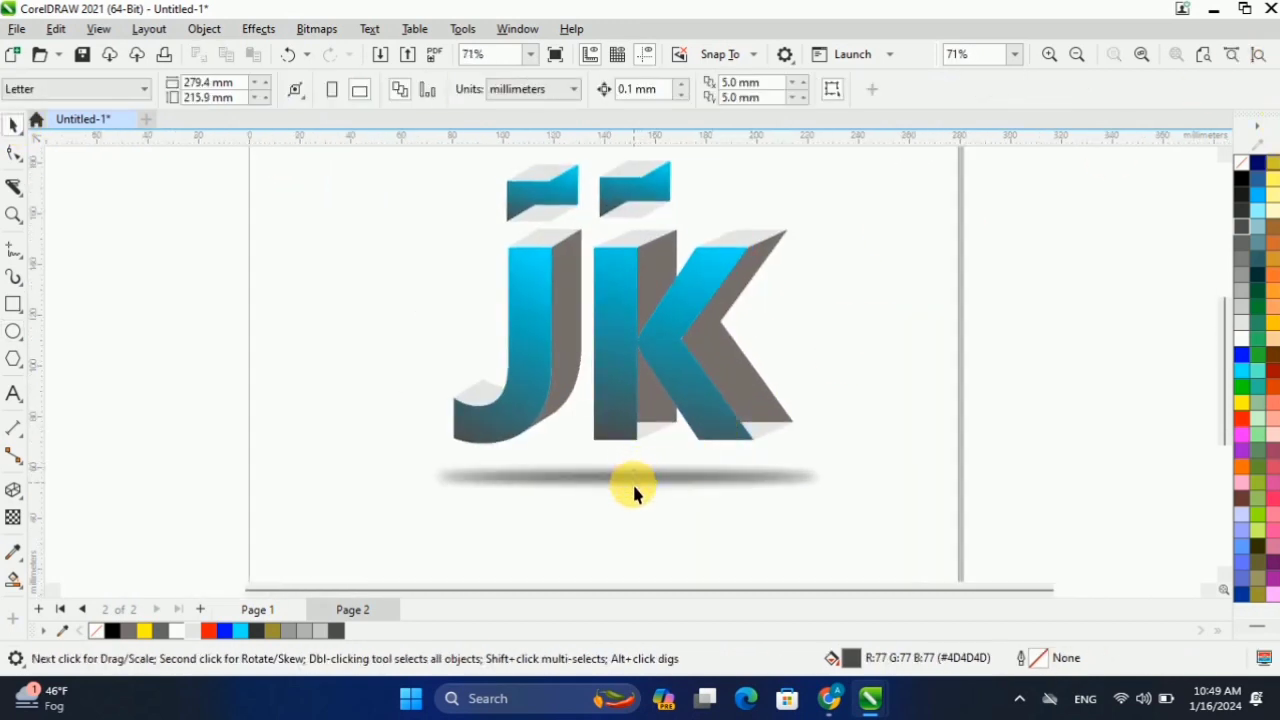
{"action": "left_click_drag", "start_coordinate": [355, 503], "coordinate": [352, 503]}
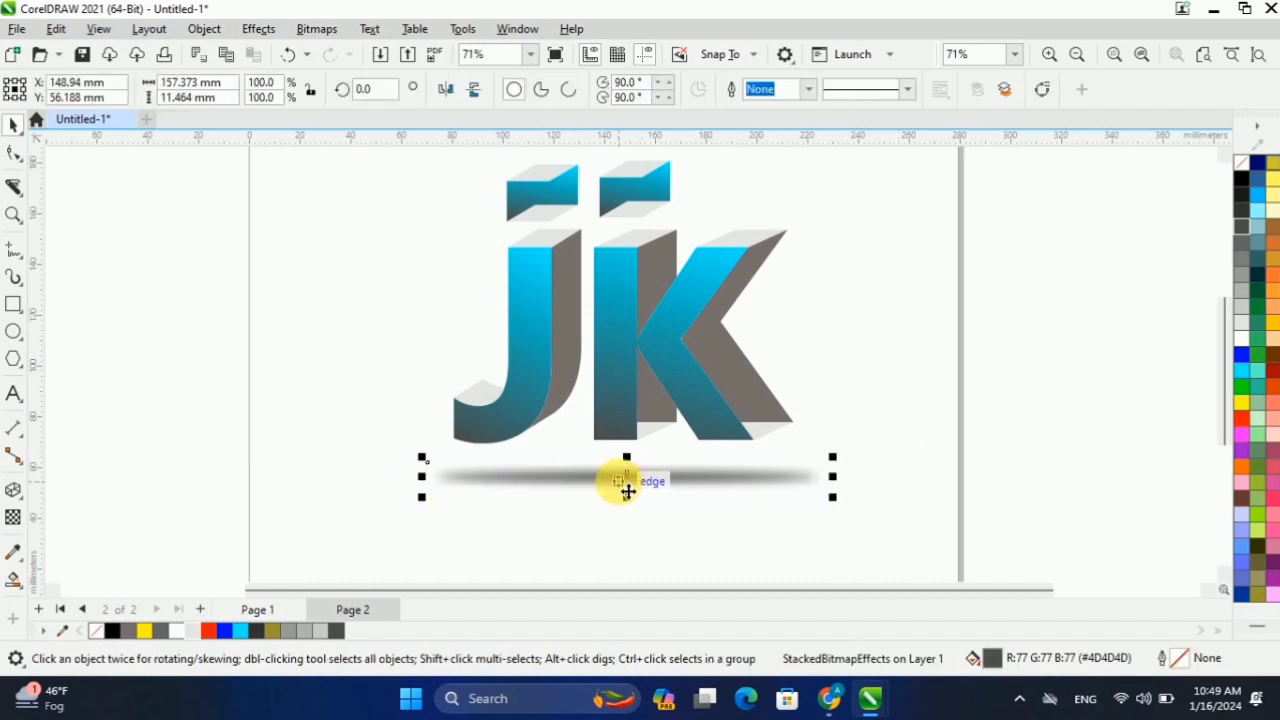
{"action": "left_click_drag", "start_coordinate": [618, 482], "coordinate": [616, 472]}
{"action": "scroll", "coordinate": [794, 370], "scroll_direction": "down", "scroll_amount": 4}
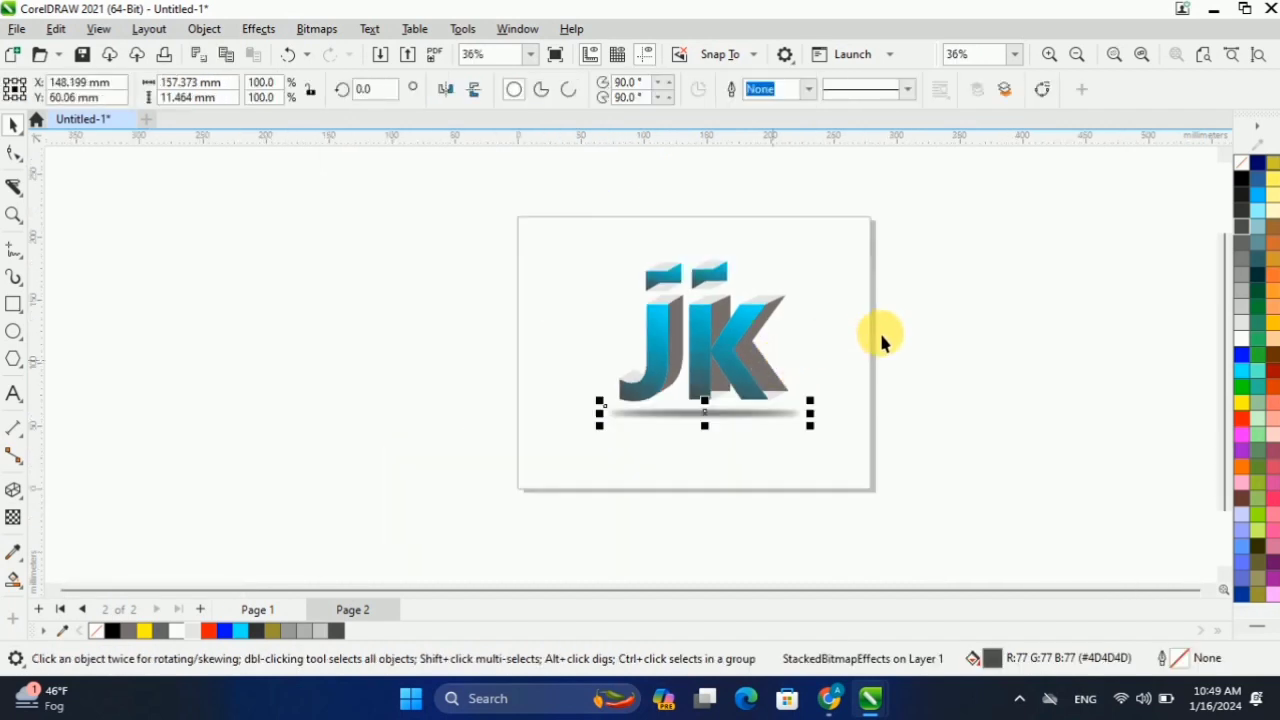
{"action": "left_click", "coordinate": [585, 381]}
Add a drop shadow to the light gray top face of the J's stem, offset about -0.8 mm horizontally and -1.75 mm vertically.
{"action": "scroll", "coordinate": [780, 350], "scroll_direction": "up", "scroll_amount": 1}
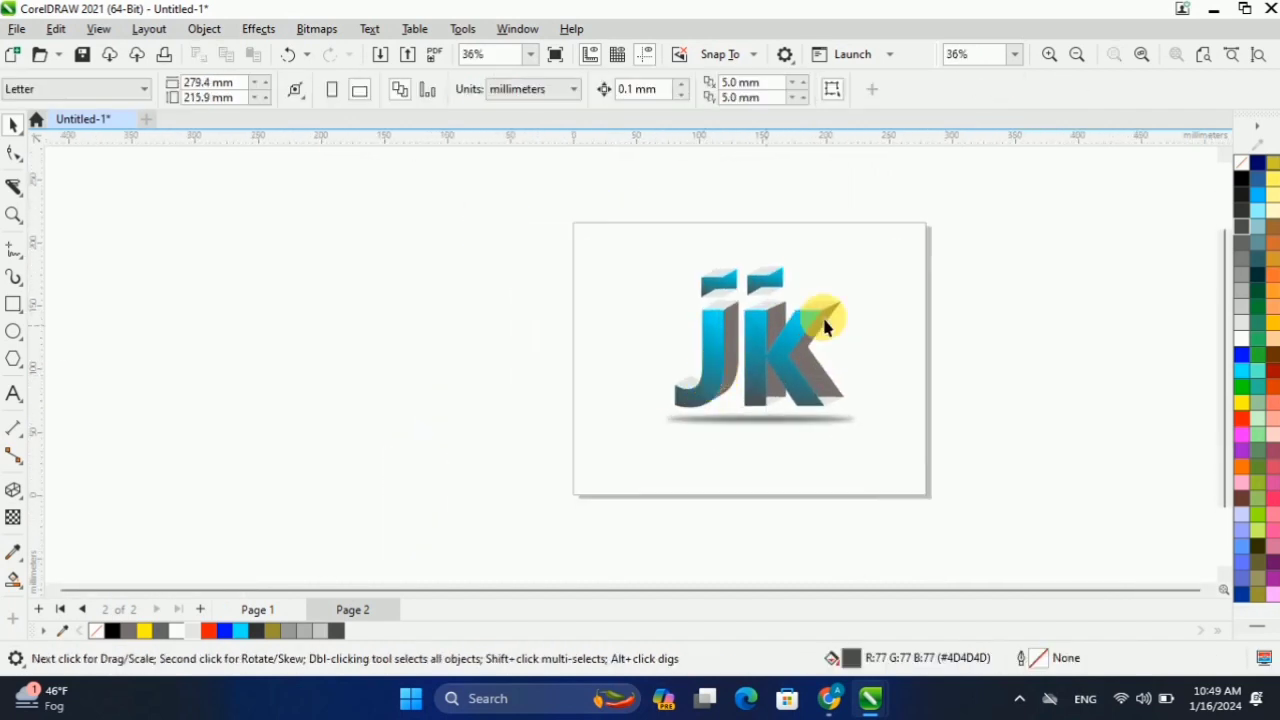
{"action": "scroll", "coordinate": [860, 285], "scroll_direction": "up", "scroll_amount": 2}
{"action": "scroll", "coordinate": [640, 290], "scroll_direction": "up", "scroll_amount": 1}
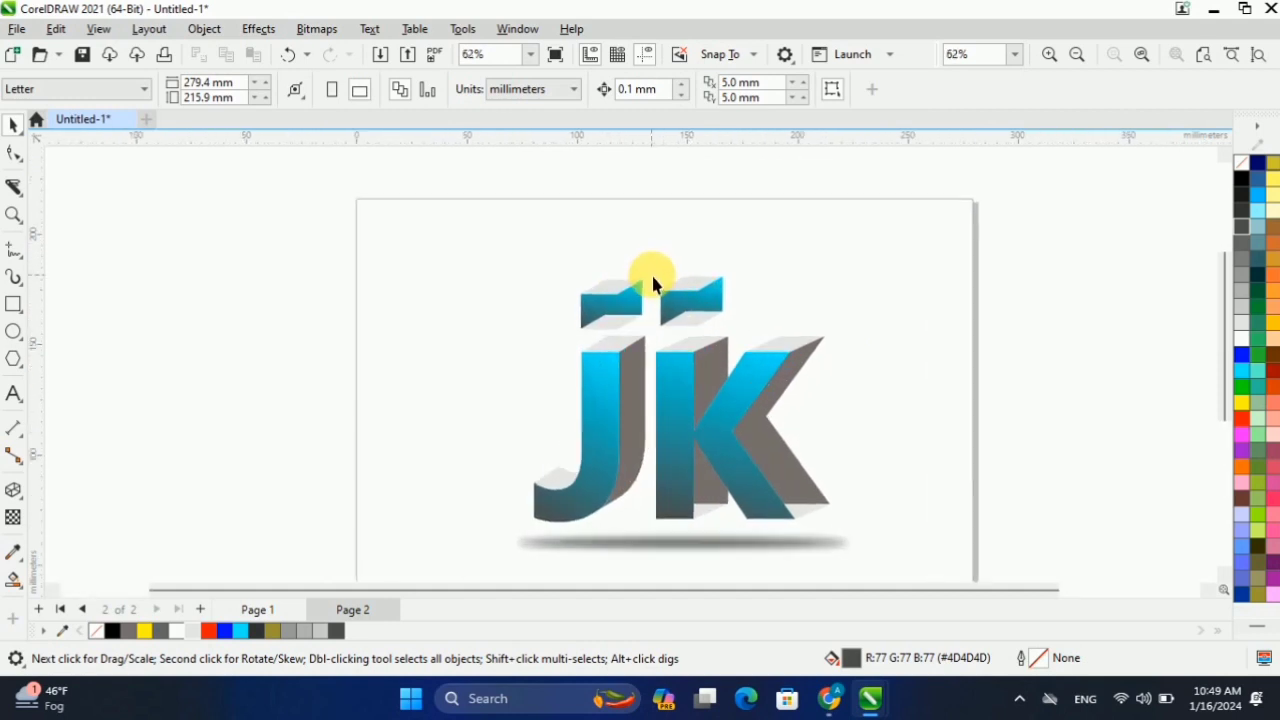
{"action": "scroll", "coordinate": [626, 290], "scroll_direction": "up", "scroll_amount": 2}
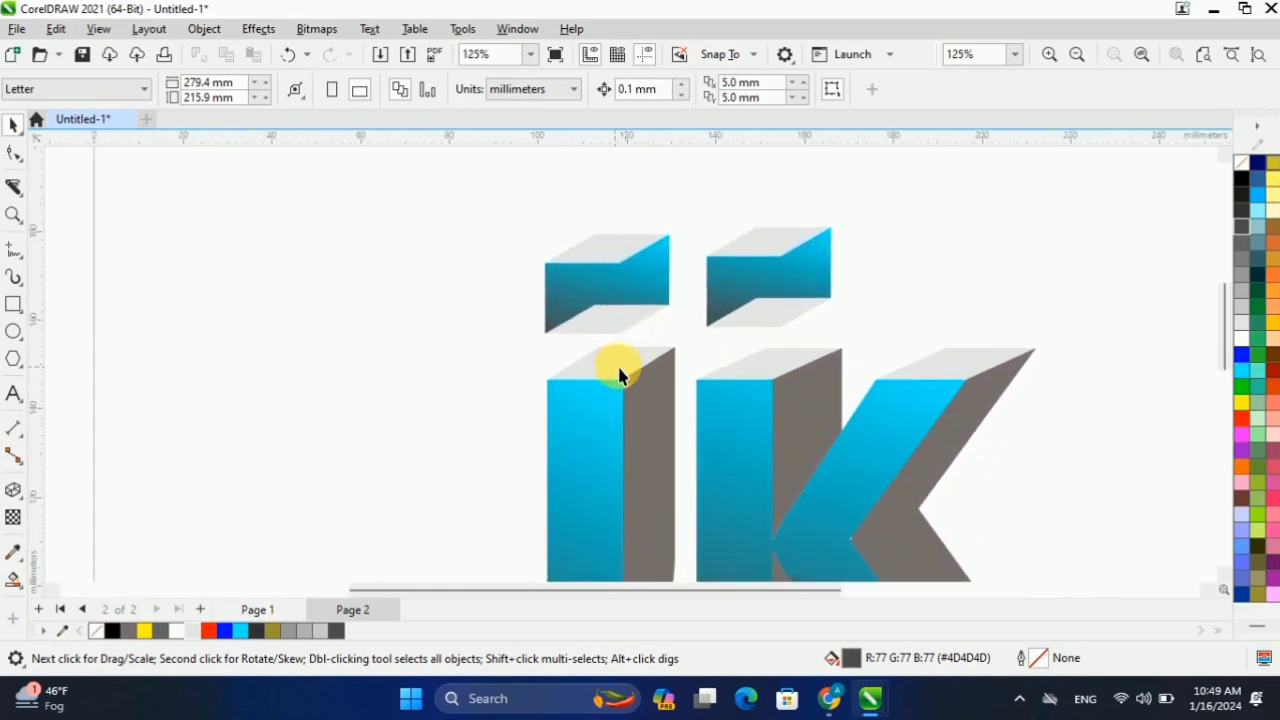
{"action": "left_click", "coordinate": [618, 366]}
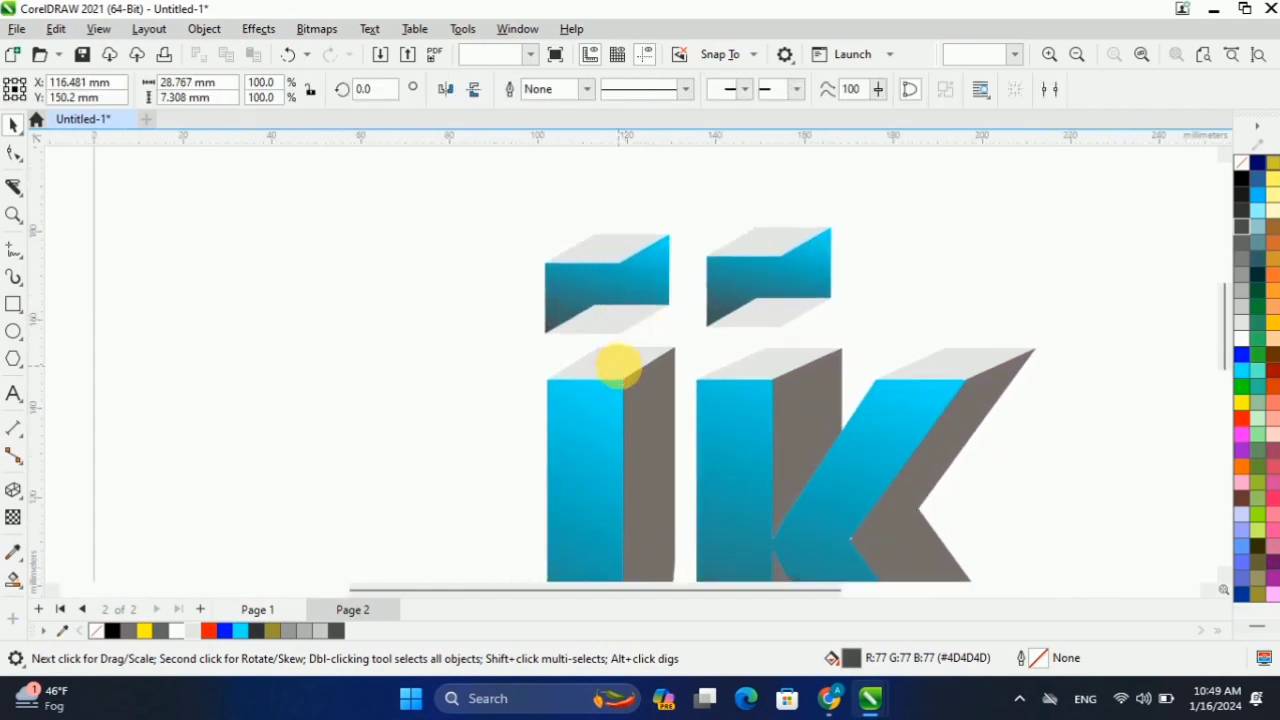
{"action": "left_click", "coordinate": [10, 497]}
{"action": "left_click", "coordinate": [86, 491]}
{"action": "scroll", "coordinate": [557, 380], "scroll_direction": "up", "scroll_amount": 3}
{"action": "left_click_drag", "start_coordinate": [642, 357], "coordinate": [626, 394]}
{"action": "scroll", "coordinate": [640, 396], "scroll_direction": "down", "scroll_amount": 3}
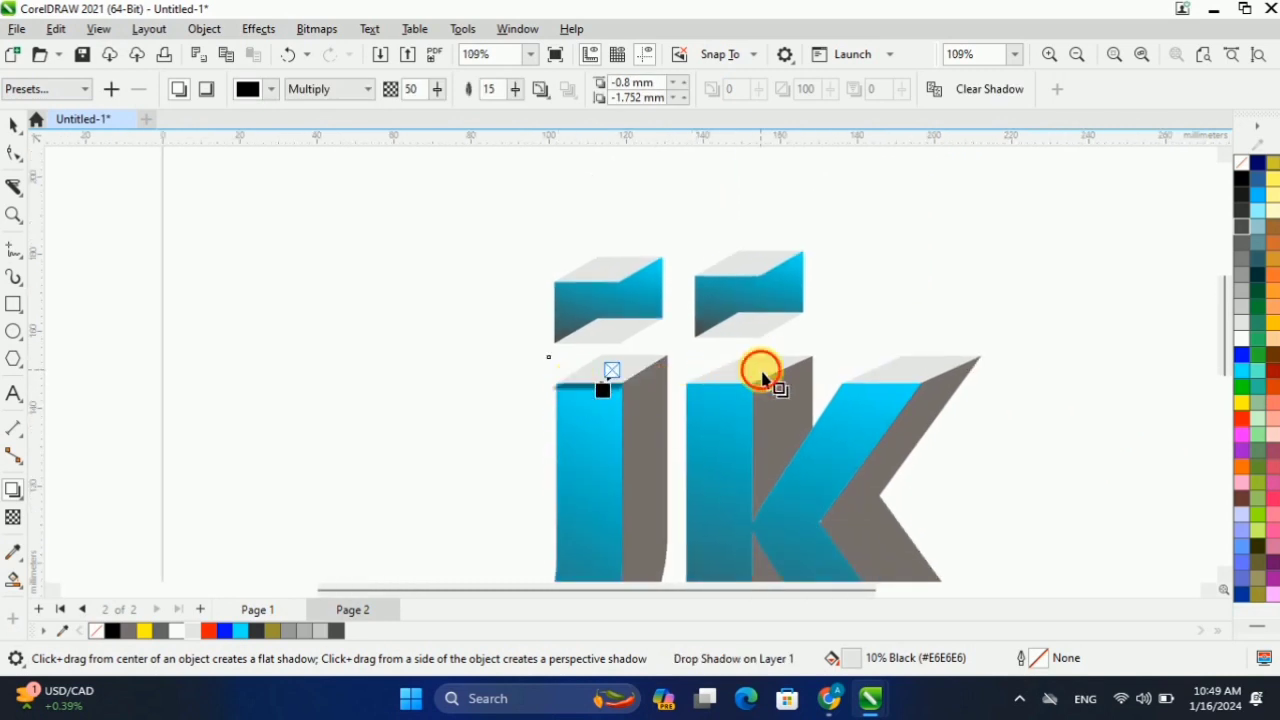
Add a drop shadow to the top face of the K's vertical stem, offset about -0.53 mm horizontally and -1.08 mm vertically.
{"action": "scroll", "coordinate": [762, 378], "scroll_direction": "up", "scroll_amount": 3}
{"action": "left_click_drag", "start_coordinate": [751, 366], "coordinate": [728, 410]}
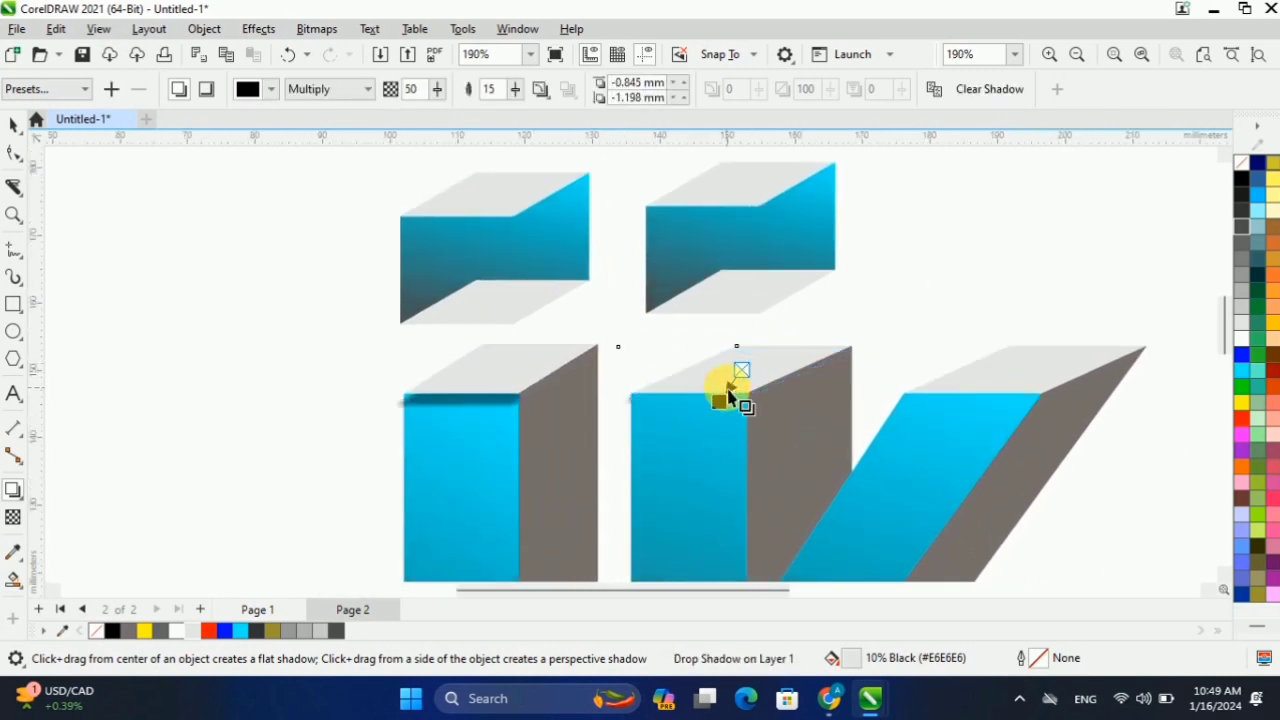
{"action": "scroll", "coordinate": [731, 396], "scroll_direction": "up", "scroll_amount": 2}
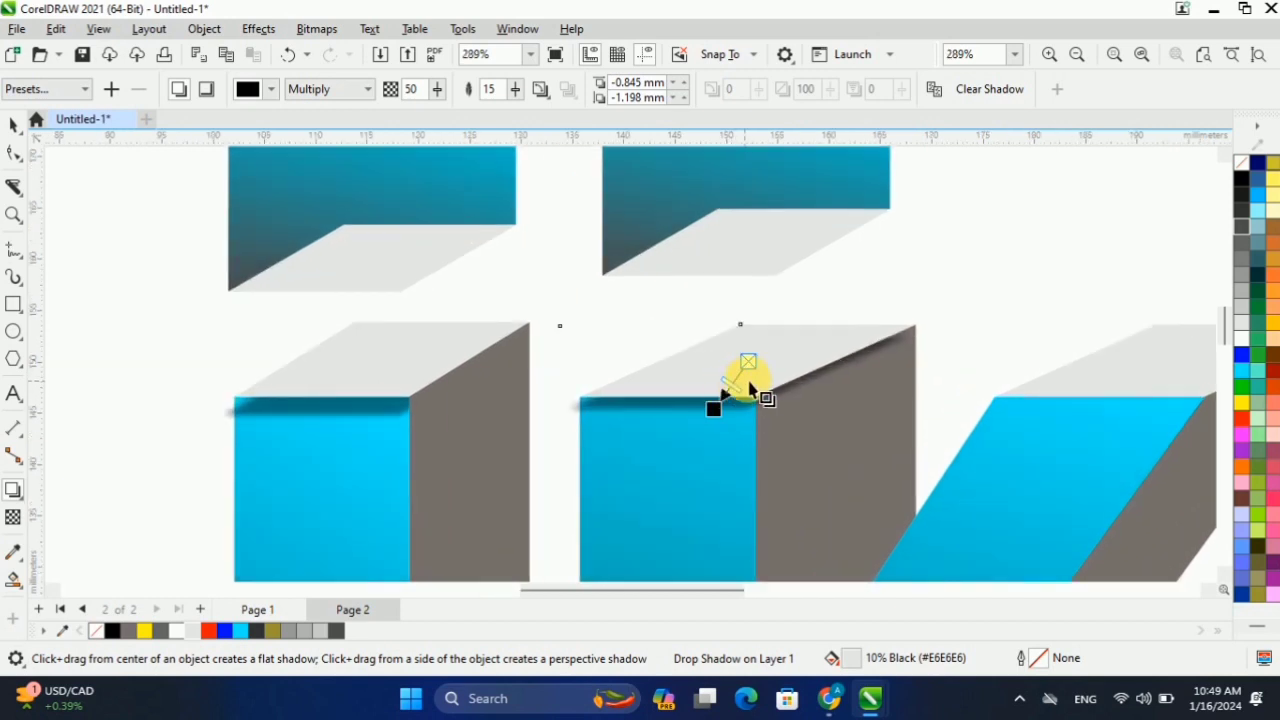
{"action": "left_click_drag", "start_coordinate": [723, 413], "coordinate": [738, 414]}
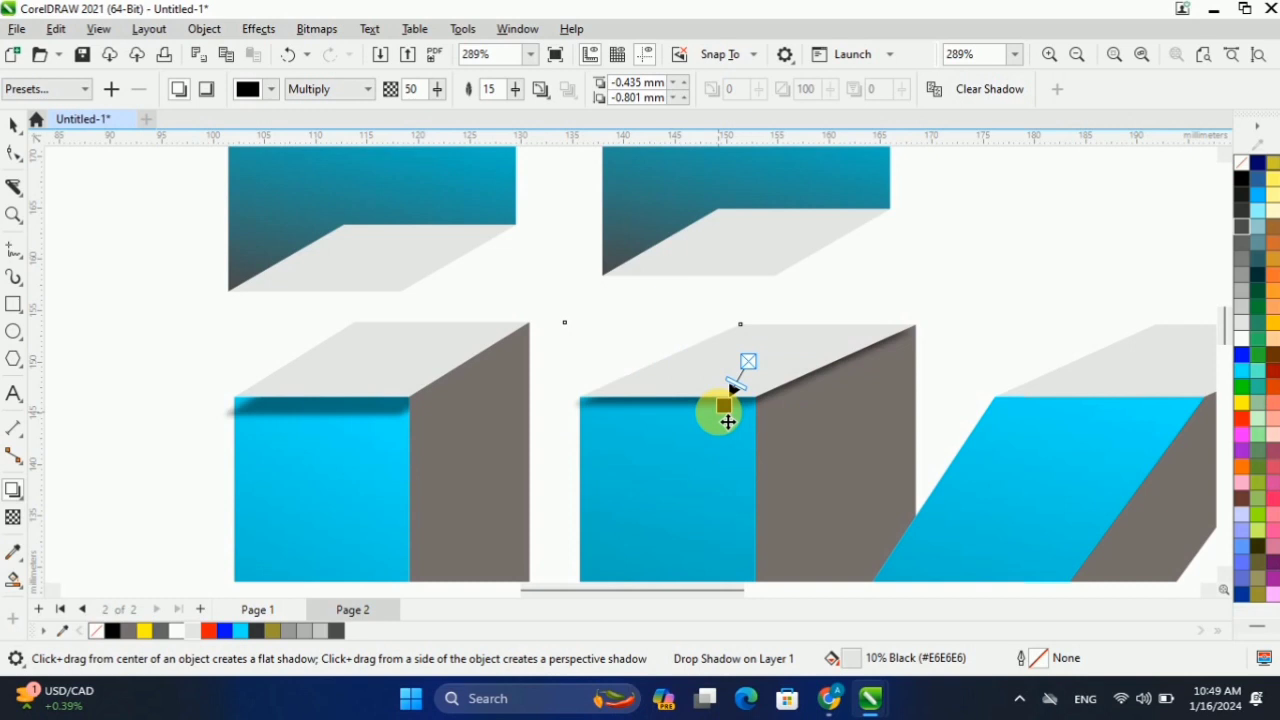
{"action": "left_click_drag", "start_coordinate": [734, 416], "coordinate": [715, 414]}
{"action": "scroll", "coordinate": [711, 414], "scroll_direction": "down", "scroll_amount": 3}
{"action": "scroll", "coordinate": [872, 385], "scroll_direction": "up", "scroll_amount": 2}
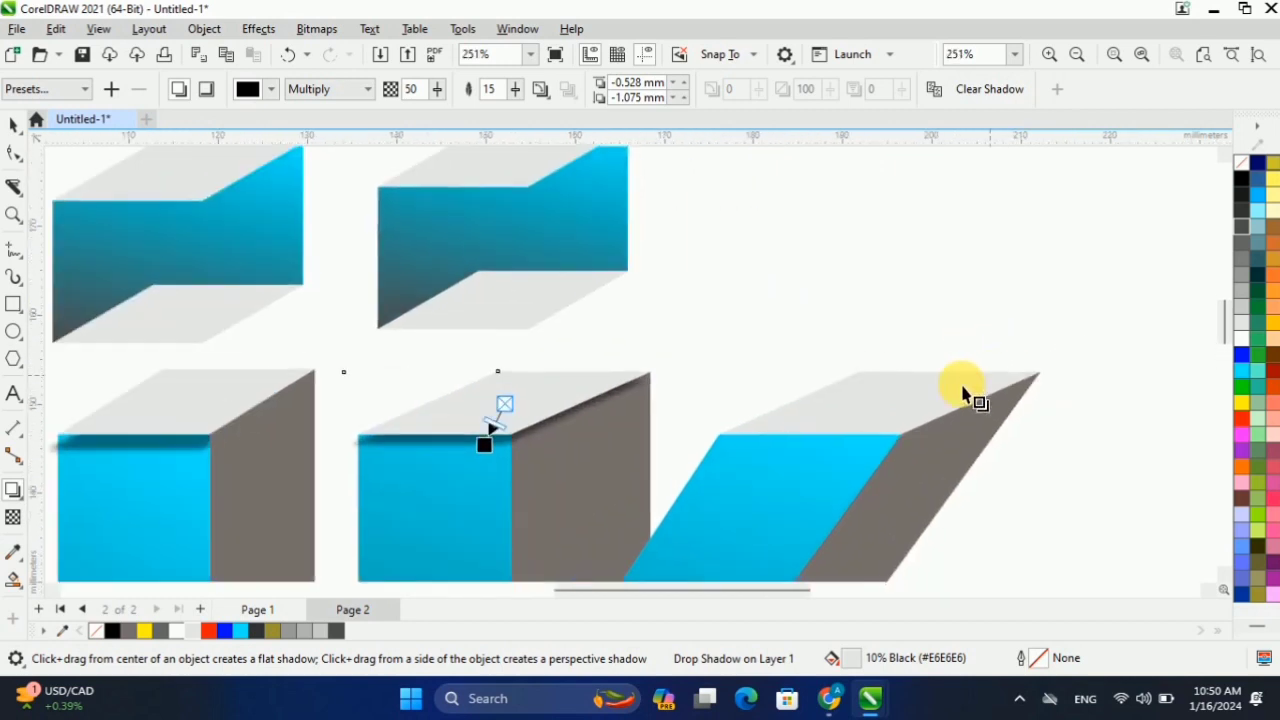
Add a drop shadow to the top face of the K's upper arm, offset about -1.4 mm horizontally and -1.34 mm vertically.
{"action": "left_click_drag", "start_coordinate": [971, 391], "coordinate": [835, 447]}
{"action": "left_click", "coordinate": [891, 420]}
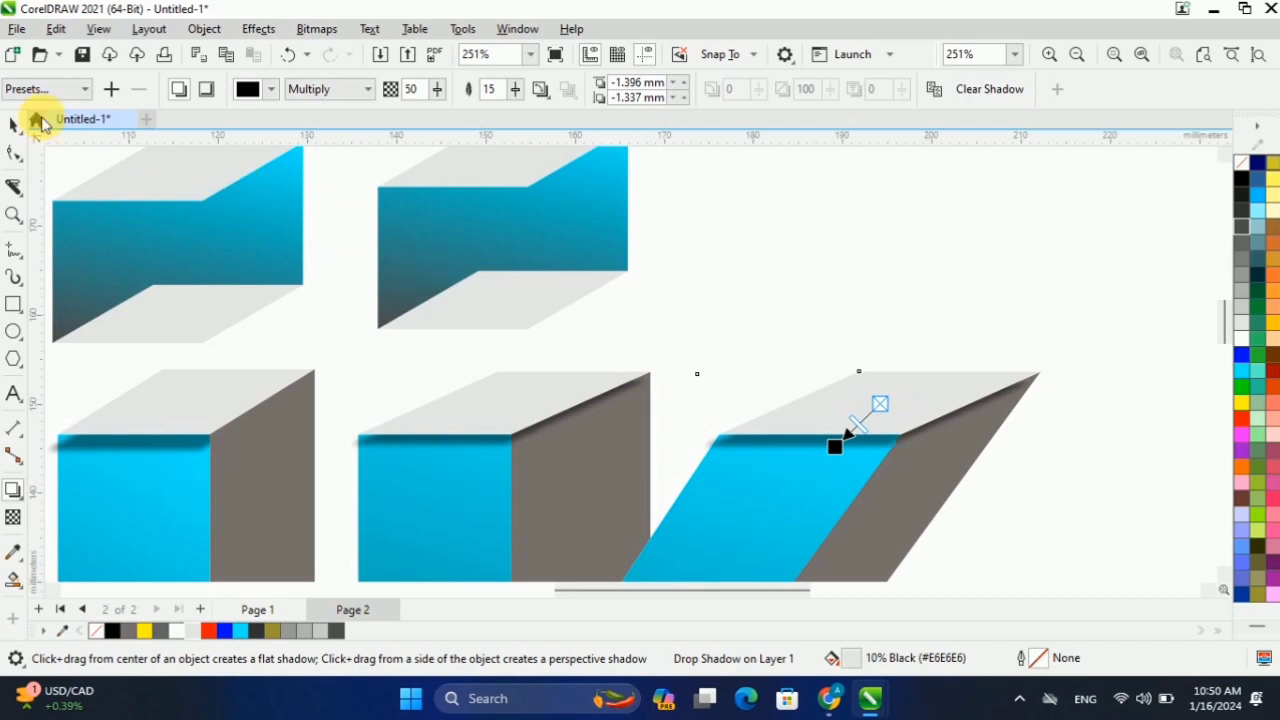
{"action": "left_click", "coordinate": [13, 123]}
{"action": "left_click", "coordinate": [1094, 363]}
{"action": "left_click", "coordinate": [960, 460]}
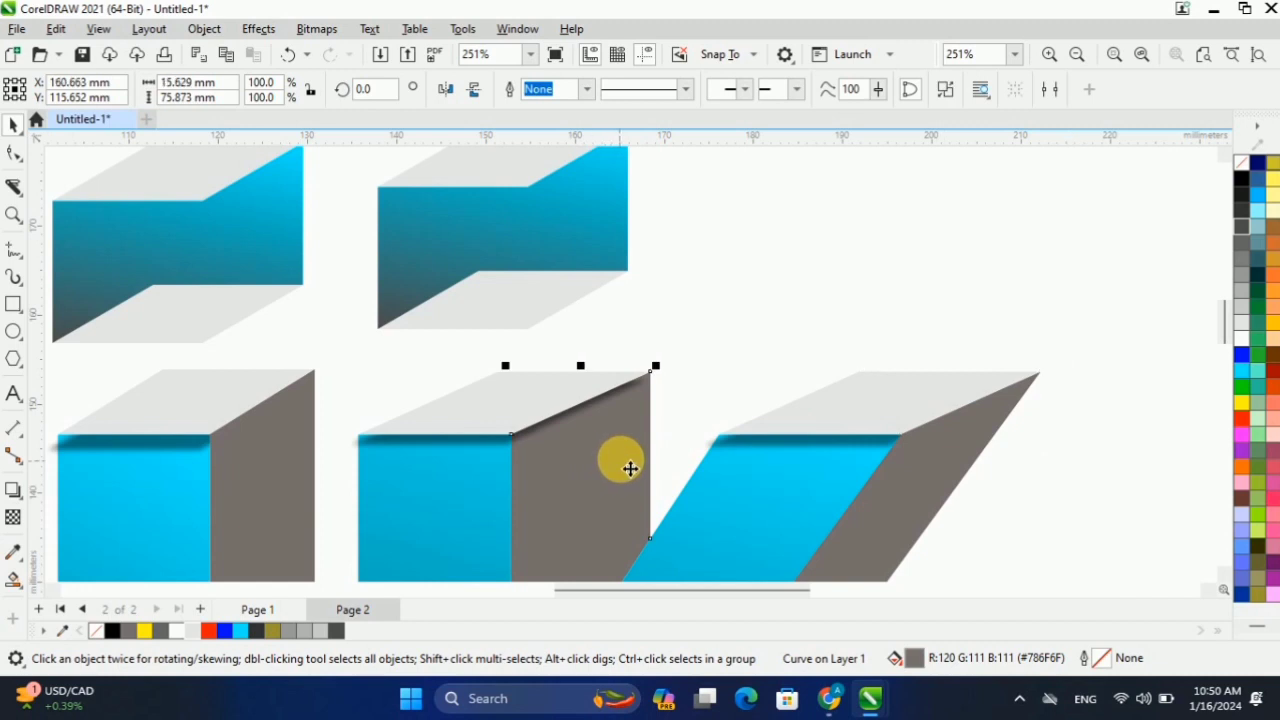
{"action": "left_click", "coordinate": [786, 295]}
{"action": "scroll", "coordinate": [618, 318], "scroll_direction": "down", "scroll_amount": 2}
{"action": "left_click", "coordinate": [605, 425]}
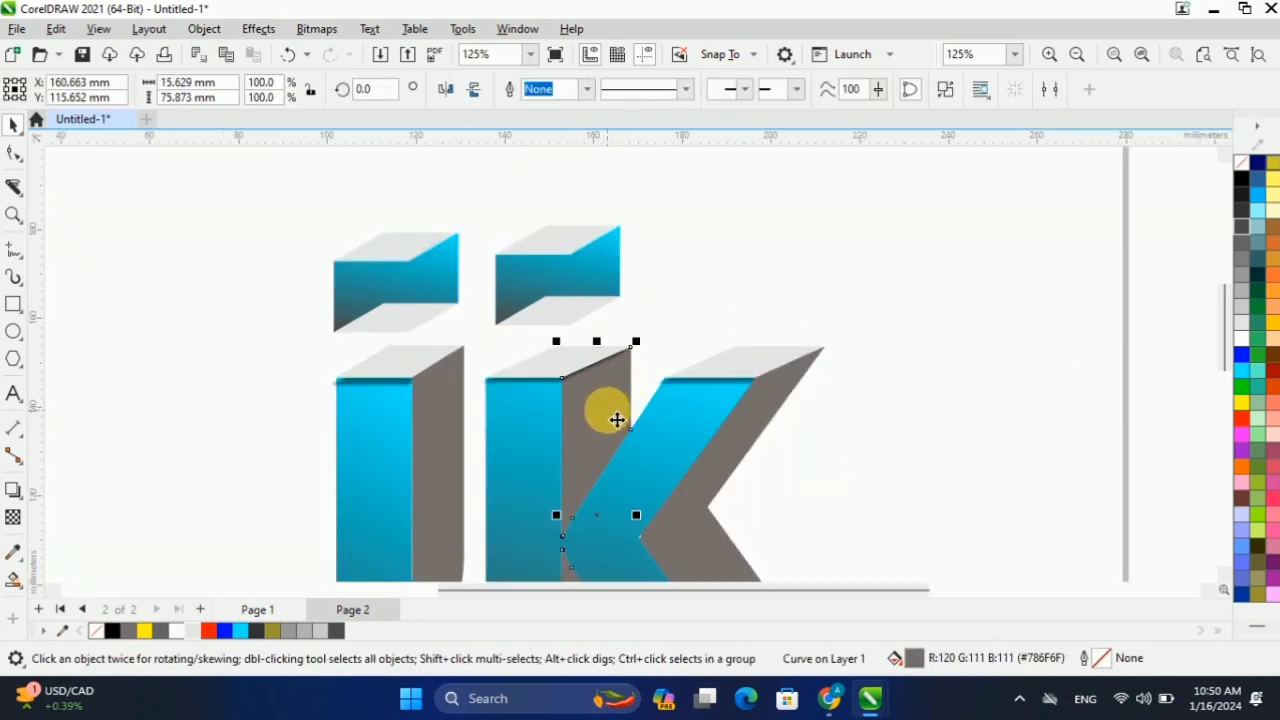
{"action": "left_click", "coordinate": [686, 334]}
{"action": "scroll", "coordinate": [650, 345], "scroll_direction": "down", "scroll_amount": 1}
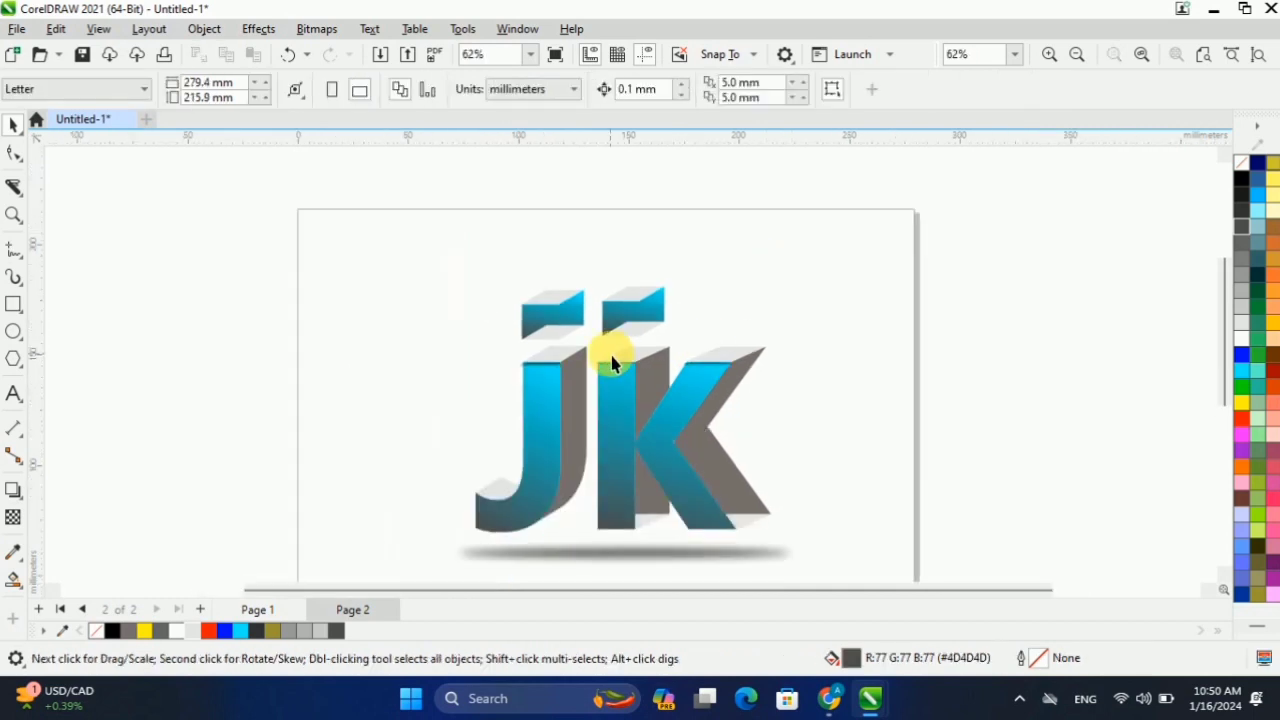
Try a drop shadow on the gradient front of the box above the J, and undo it.
{"action": "scroll", "coordinate": [703, 350], "scroll_direction": "down", "scroll_amount": 1}
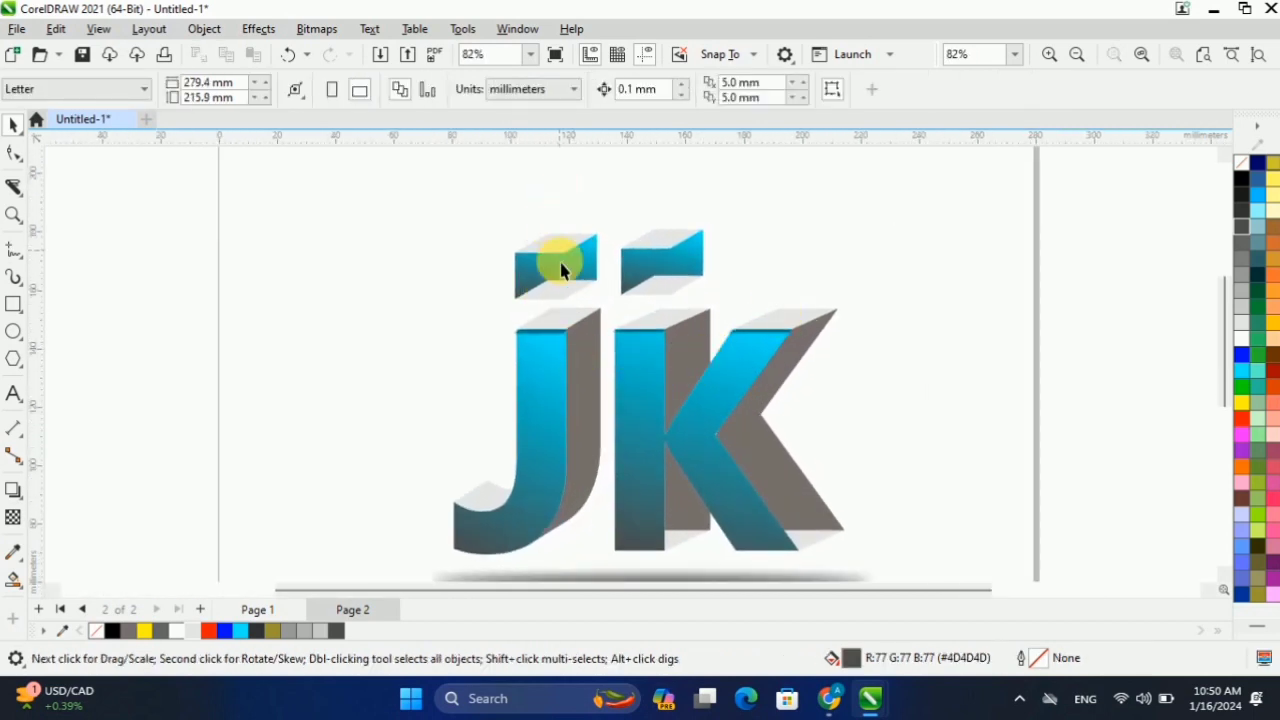
{"action": "scroll", "coordinate": [562, 240], "scroll_direction": "up", "scroll_amount": 1}
{"action": "scroll", "coordinate": [562, 240], "scroll_direction": "up", "scroll_amount": 1}
{"action": "left_click", "coordinate": [560, 309]}
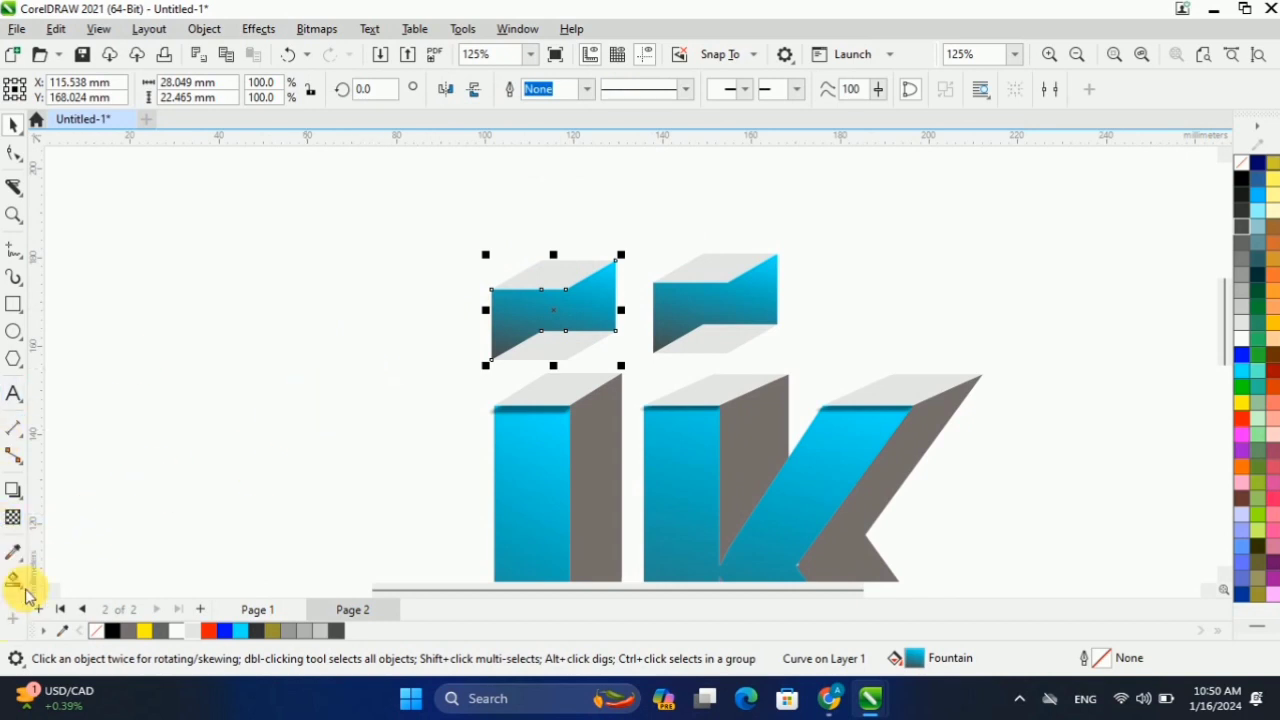
{"action": "left_click", "coordinate": [13, 491]}
{"action": "left_click_drag", "start_coordinate": [554, 311], "coordinate": [590, 377]}
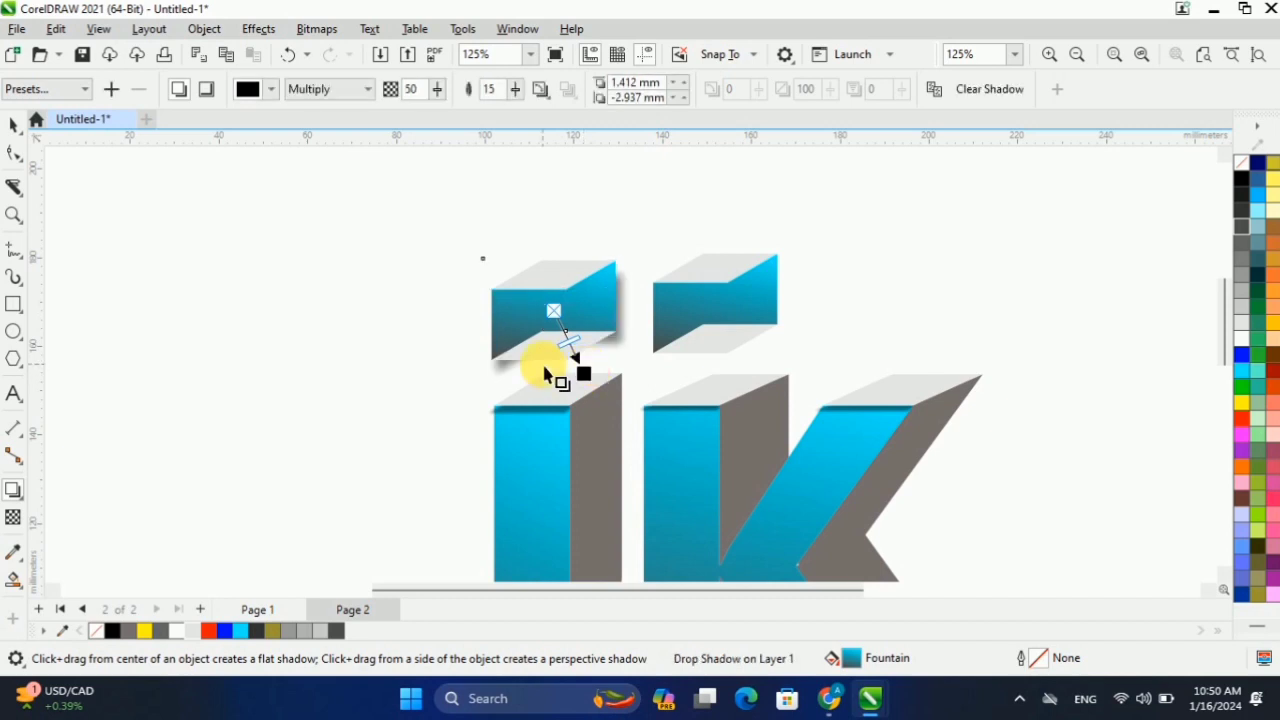
{"action": "key", "text": "ctrl+z"}
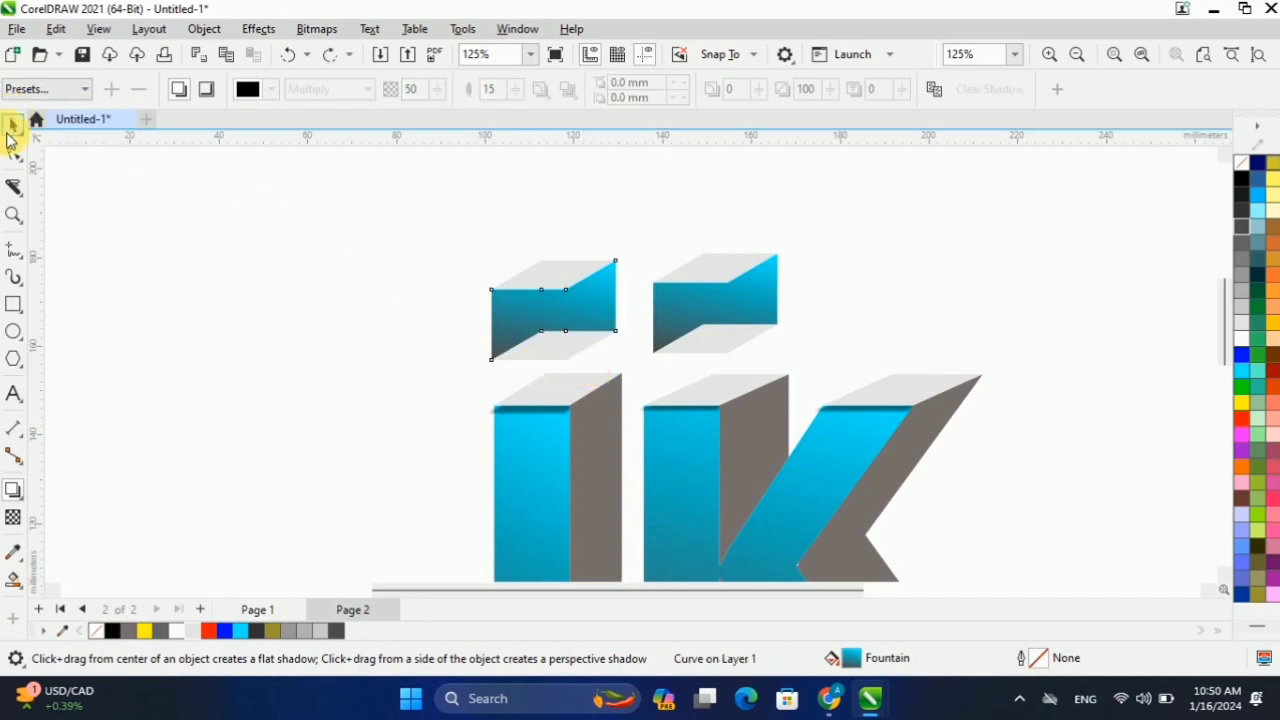
Add a drop shadow to the lower light gray face of the box above the J, offset about 0.78 mm horizontally and -0.62 mm vertically.
{"action": "left_click", "coordinate": [12, 127]}
{"action": "left_click", "coordinate": [211, 208]}
{"action": "left_click", "coordinate": [548, 270]}
{"action": "left_click", "coordinate": [551, 348]}
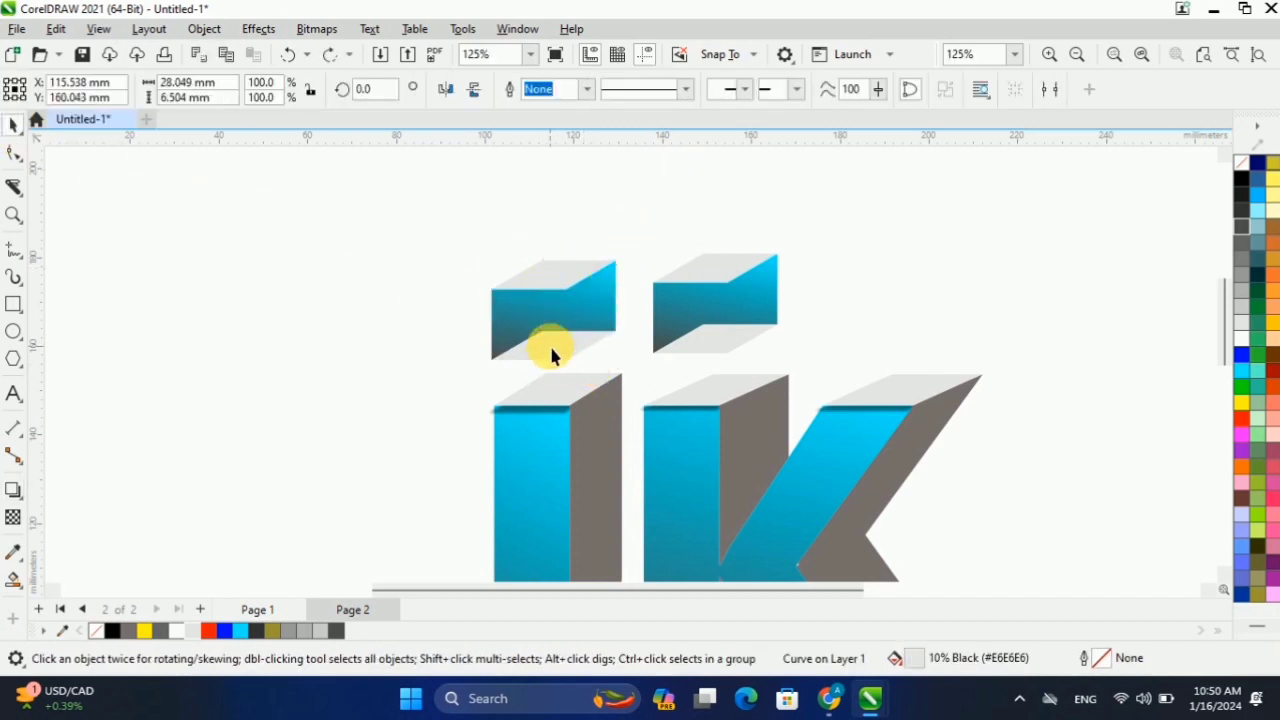
{"action": "left_click", "coordinate": [12, 553]}
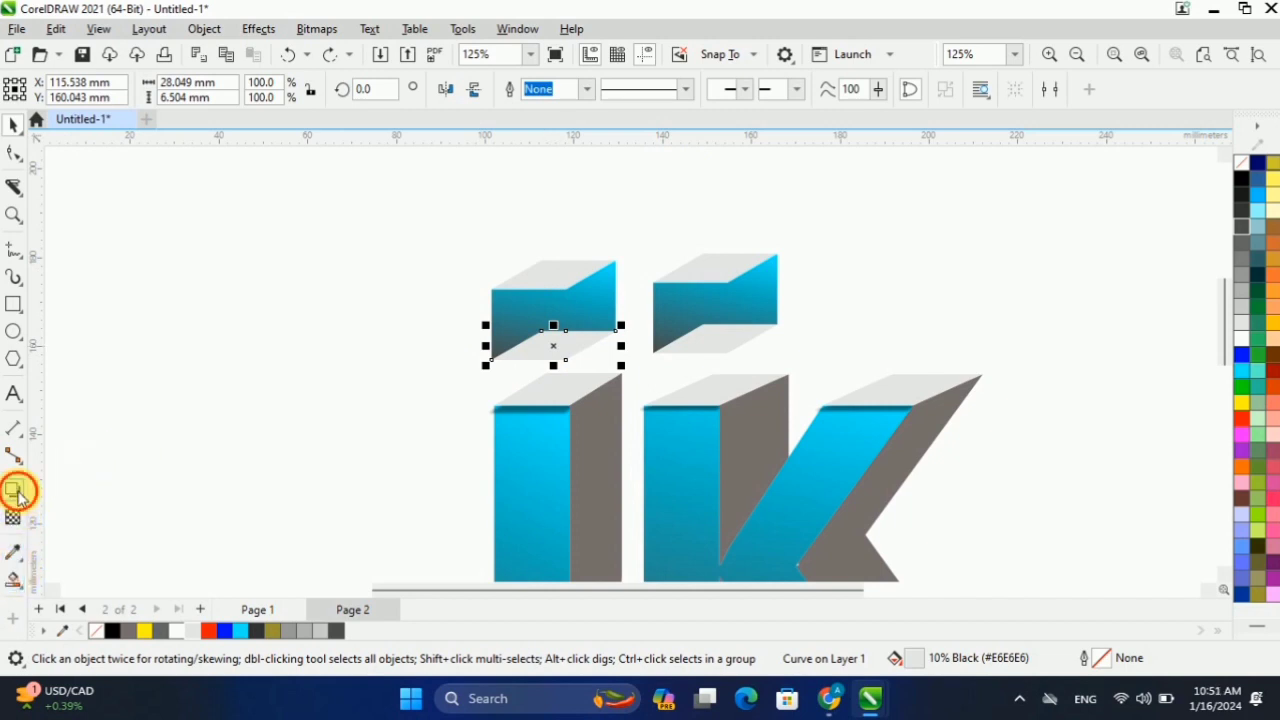
{"action": "scroll", "coordinate": [586, 345], "scroll_direction": "up", "scroll_amount": 2}
{"action": "mouse_move", "coordinate": [558, 372]}
{"action": "left_mouse_down"}
{"action": "mouse_move", "coordinate": [571, 385]}
{"action": "mouse_move", "coordinate": [566, 372]}
{"action": "left_mouse_up"}
{"action": "scroll", "coordinate": [563, 356], "scroll_direction": "down", "scroll_amount": 2}
{"action": "scroll", "coordinate": [553, 398], "scroll_direction": "up", "scroll_amount": 3}
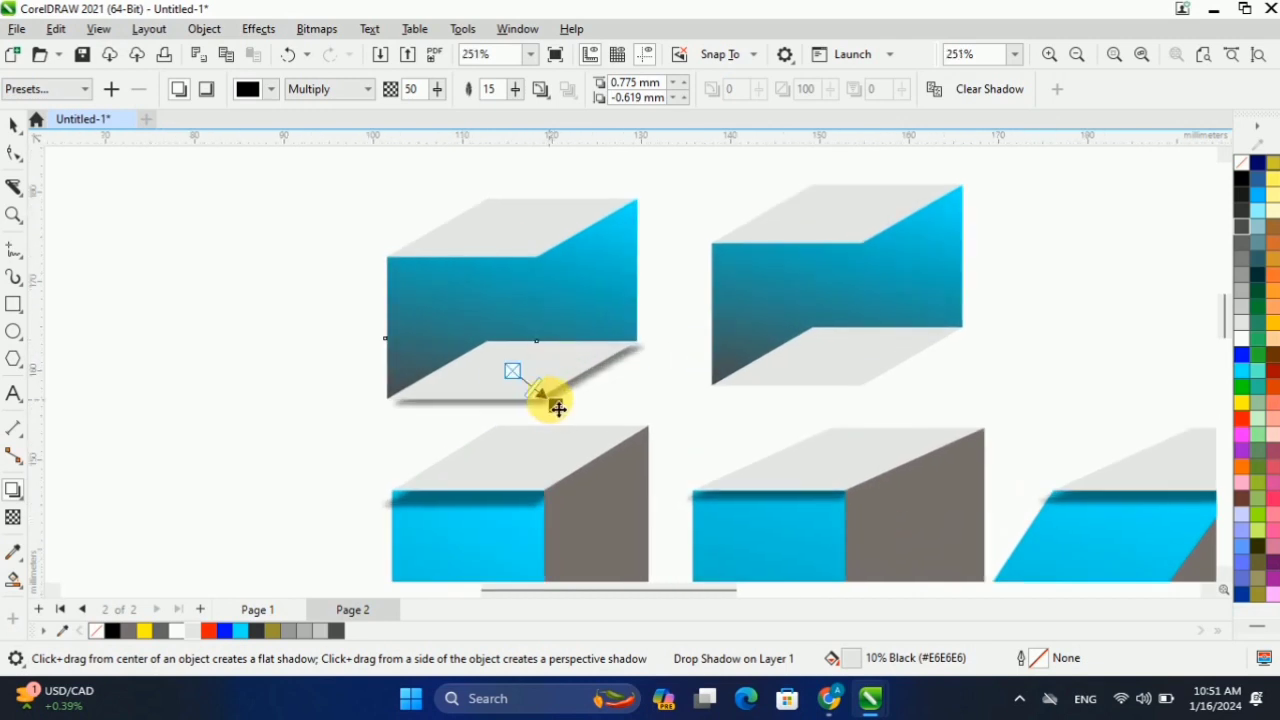
Add a drop shadow to the lower face of the box above the K, offset about -0.85 mm horizontally and -0.83 mm vertically.
{"action": "left_click_drag", "start_coordinate": [840, 360], "coordinate": [800, 393]}
{"action": "scroll", "coordinate": [762, 398], "scroll_direction": "down", "scroll_amount": 2}
{"action": "left_click", "coordinate": [14, 125]}
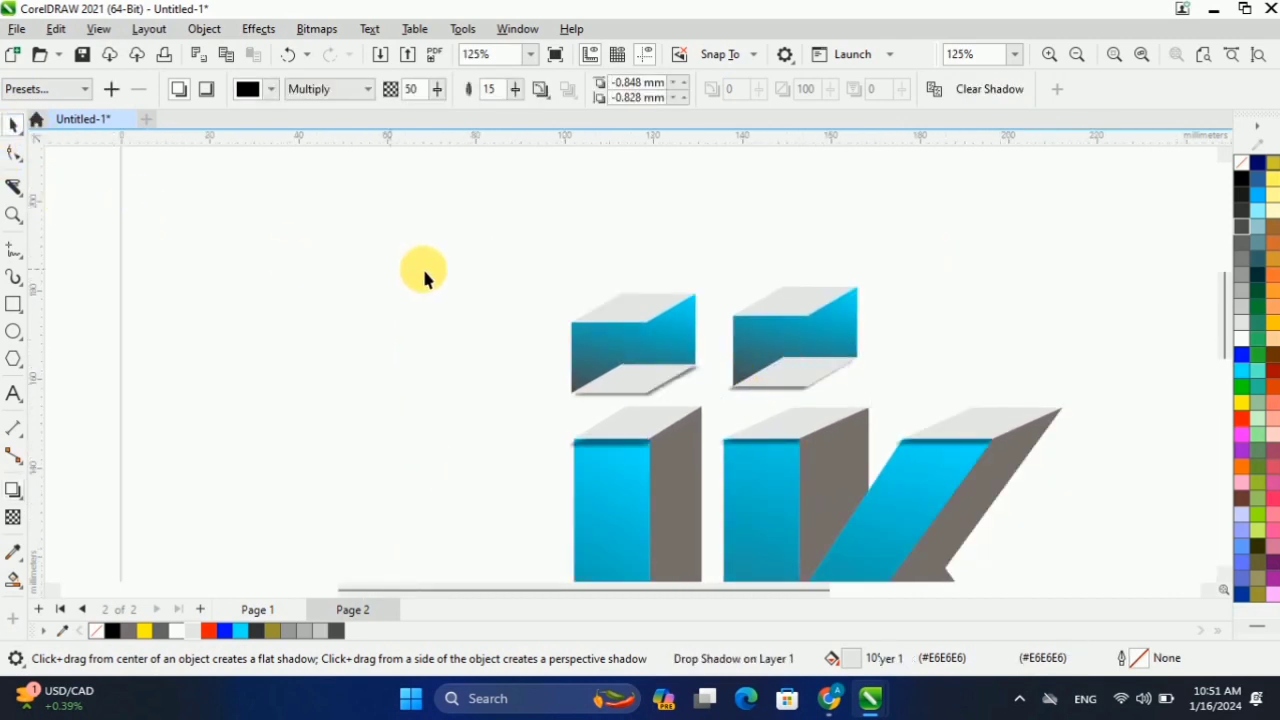
Increase the drop shadow offsets under both boxes' lower faces, with the K box's at about -1.07 mm horizontally and -1.1 mm vertically.
{"action": "left_click", "coordinate": [1259, 56]}
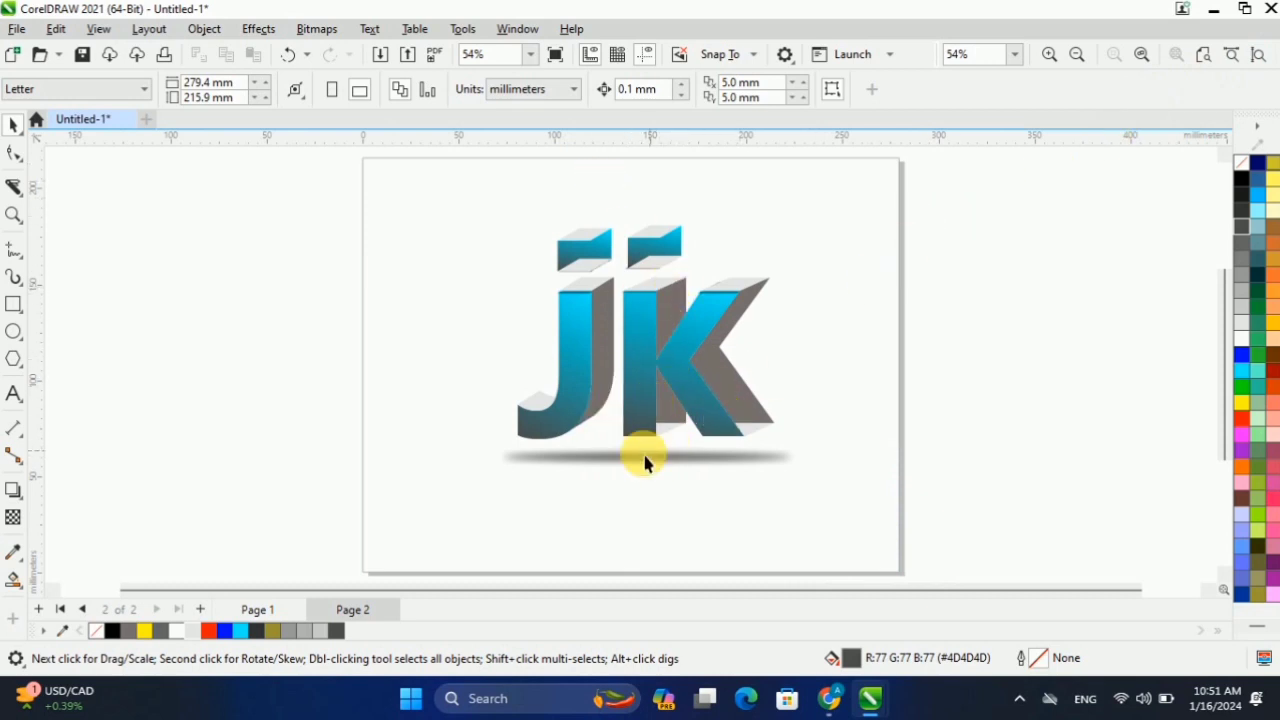
{"action": "scroll", "coordinate": [645, 462], "scroll_direction": "up", "scroll_amount": 5}
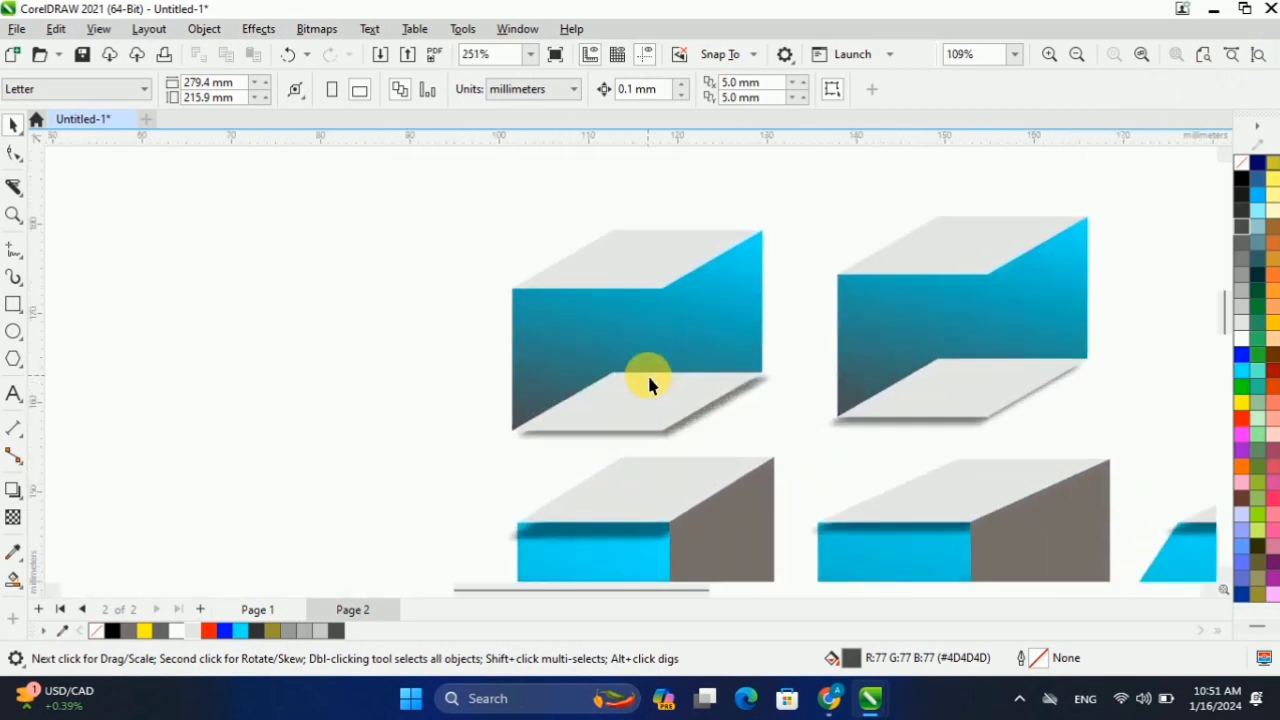
{"action": "left_click", "coordinate": [647, 385]}
{"action": "left_click", "coordinate": [14, 490]}
{"action": "left_click_drag", "start_coordinate": [637, 403], "coordinate": [679, 436]}
{"action": "left_click_drag", "start_coordinate": [962, 389], "coordinate": [933, 436]}
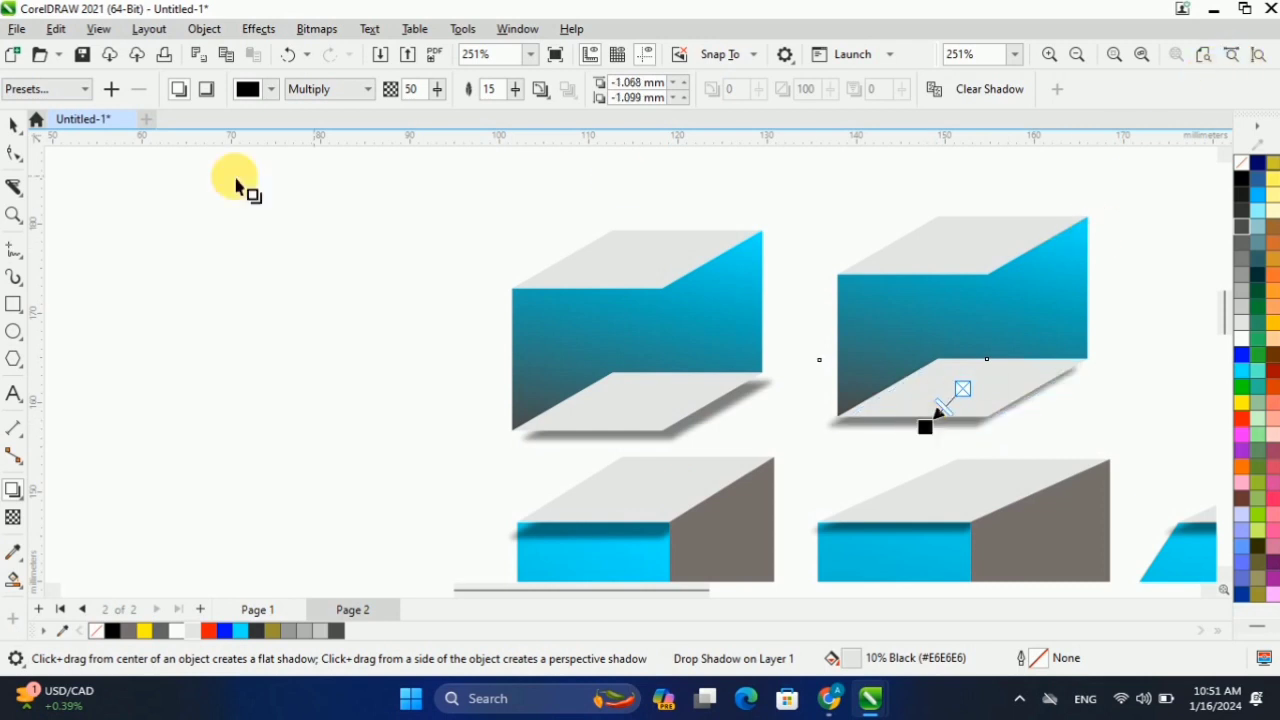
{"action": "left_click", "coordinate": [14, 124]}
{"action": "left_click", "coordinate": [445, 262]}
{"action": "left_click", "coordinate": [1259, 57]}
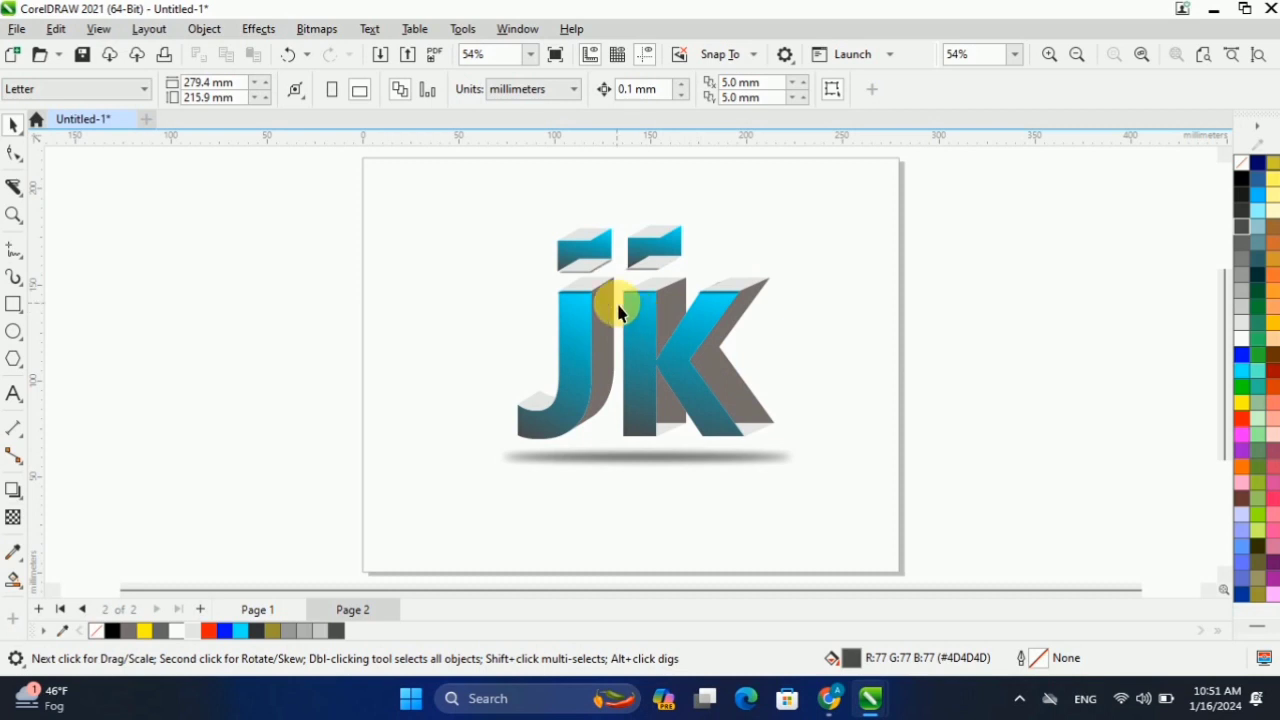
Group all the objects of the JK artwork, including the boxes and the ground shadow.
{"action": "key", "text": "ctrl+a"}
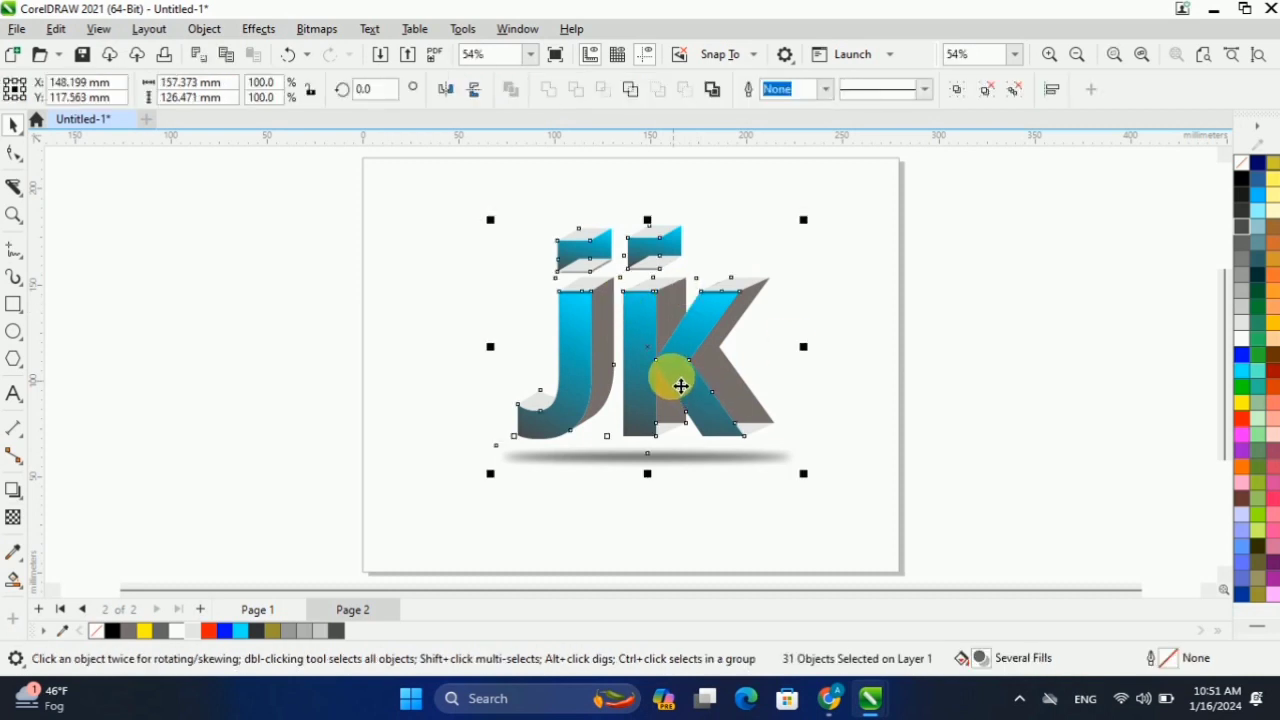
{"action": "right_click", "coordinate": [681, 386]}
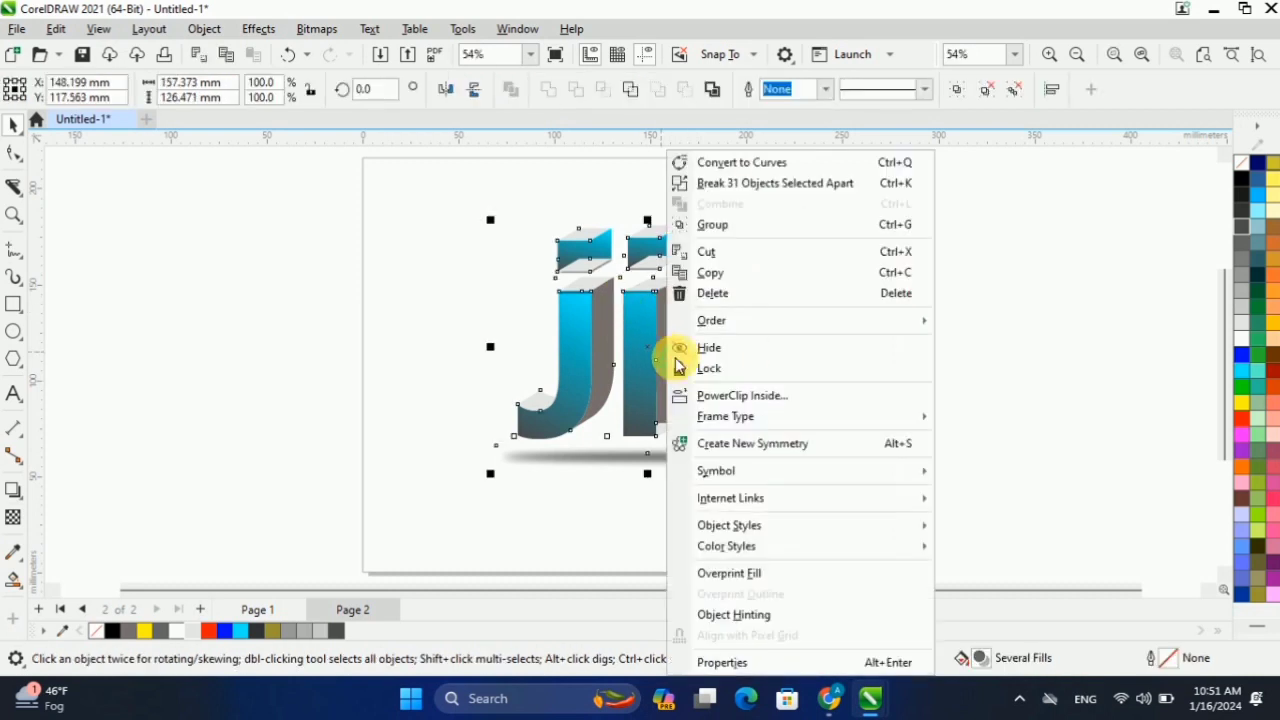
{"action": "left_click", "coordinate": [843, 225]}
{"action": "left_click", "coordinate": [960, 294]}
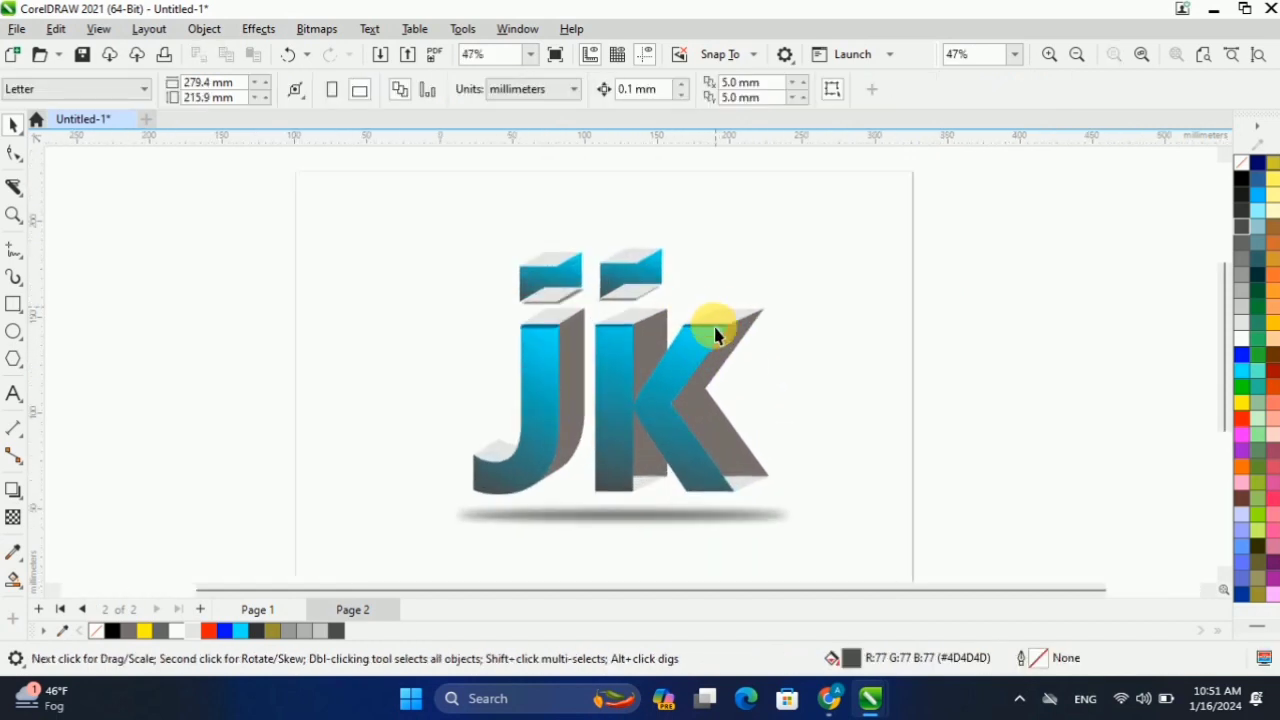
Move the grouped JK lettering aside to the right edge of the page to make room for a background.
{"action": "scroll", "coordinate": [731, 308], "scroll_direction": "up", "scroll_amount": 4}
{"action": "scroll", "coordinate": [727, 318], "scroll_direction": "down", "scroll_amount": 3}
{"action": "left_click_drag", "start_coordinate": [629, 371], "coordinate": [1034, 391]}
{"action": "left_click", "coordinate": [543, 394]}
Draw a dark gray background square about 185 mm wide on the cleared part of the page.
{"action": "left_click", "coordinate": [14, 304]}
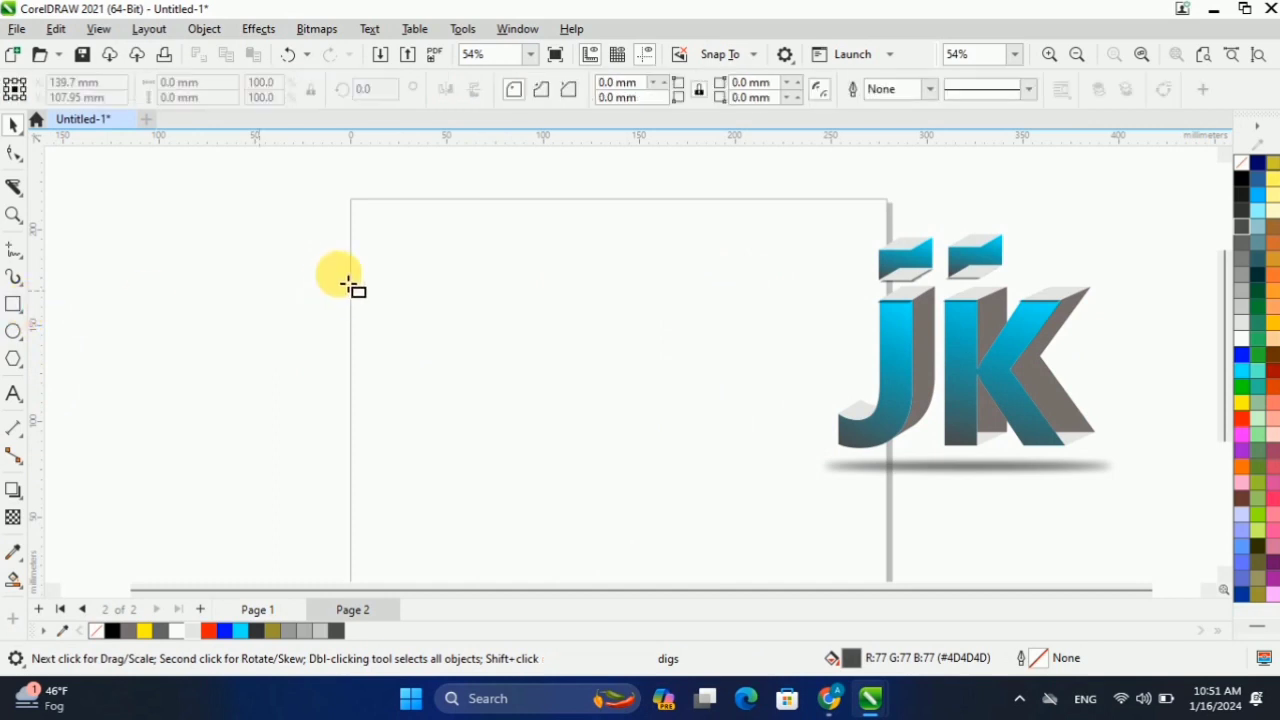
{"action": "left_click_drag", "start_coordinate": [350, 240], "coordinate": [704, 487]}
{"action": "scroll", "coordinate": [565, 345], "scroll_direction": "down", "scroll_amount": 1}
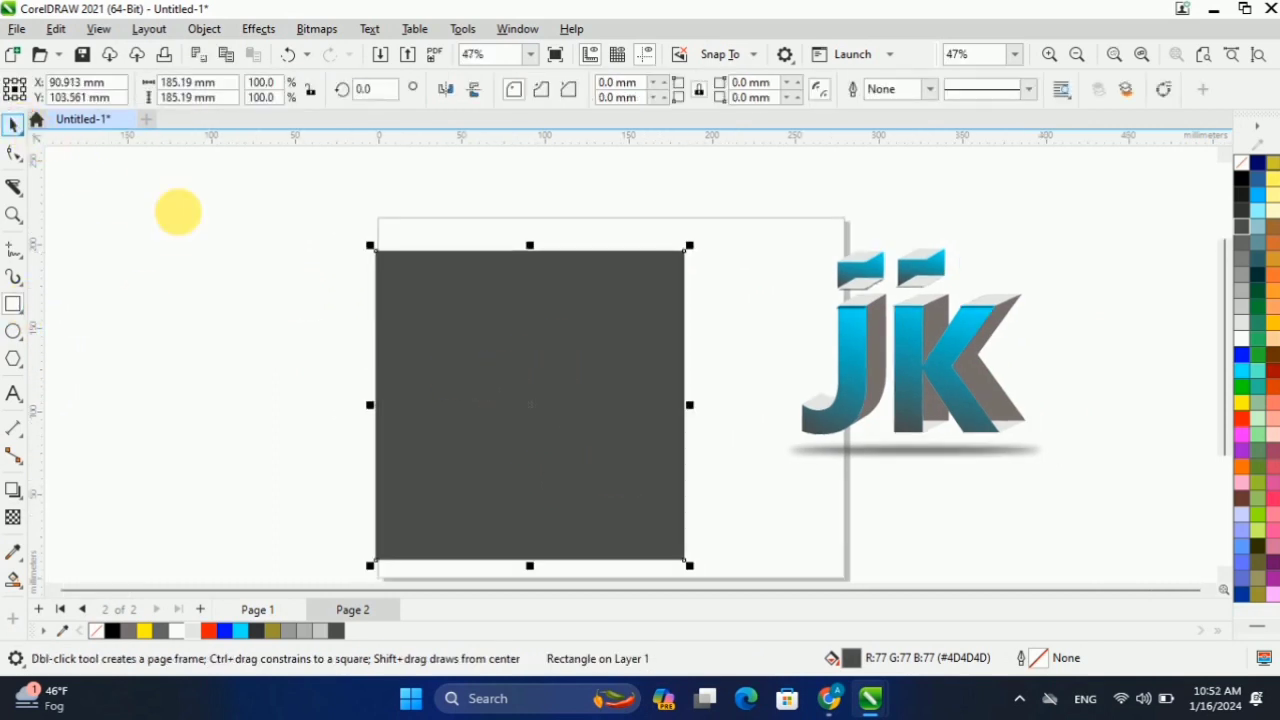
{"action": "left_click", "coordinate": [178, 212]}
{"action": "scroll", "coordinate": [575, 328], "scroll_direction": "down", "scroll_amount": 1}
{"action": "scroll", "coordinate": [573, 353], "scroll_direction": "up", "scroll_amount": 1}
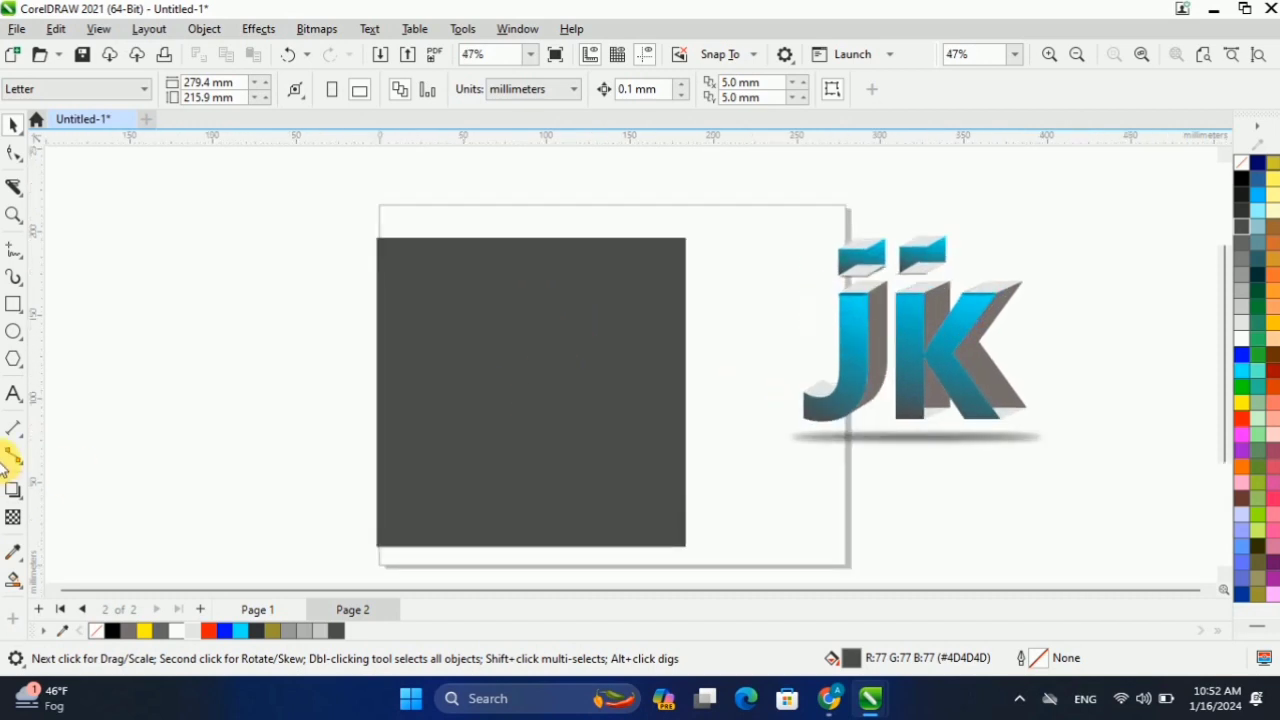
Split the dark gray square horizontally below its middle with the Knife tool, and undo a test move of the lower piece.
{"action": "left_click", "coordinate": [13, 190]}
{"action": "left_click", "coordinate": [62, 209]}
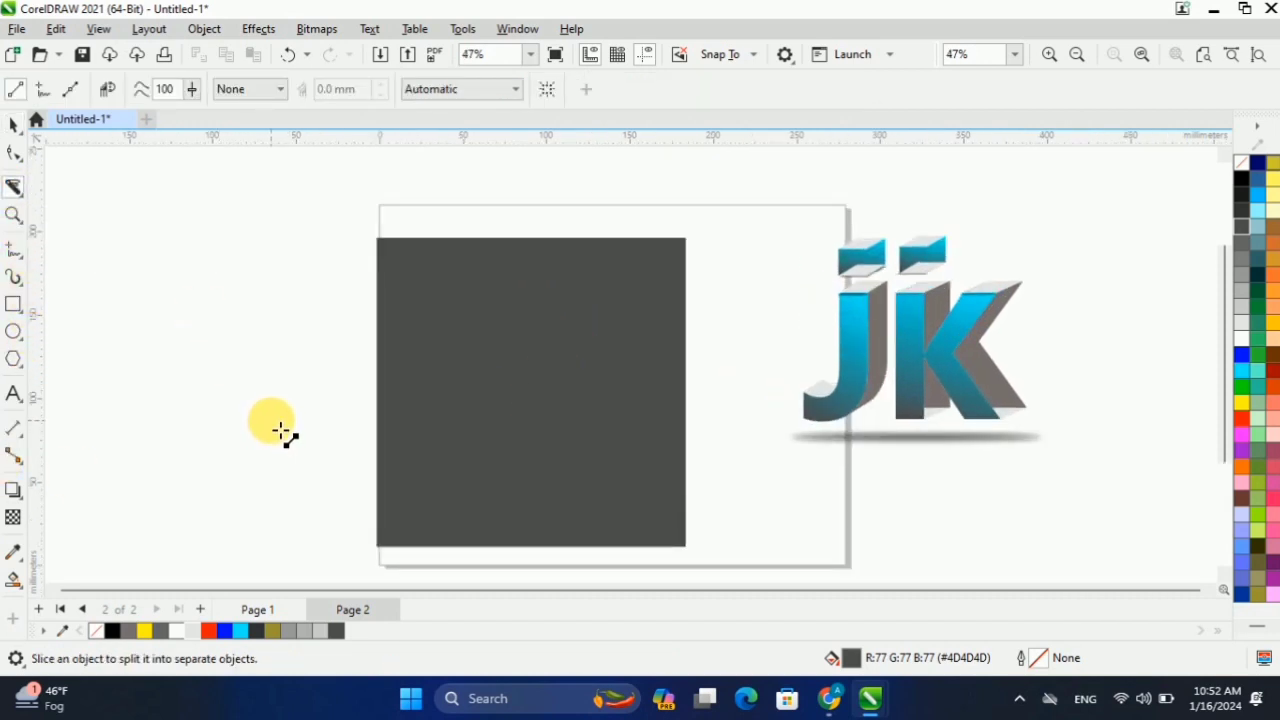
{"action": "left_click_drag", "start_coordinate": [281, 432], "coordinate": [740, 436]}
{"action": "left_click", "coordinate": [248, 298]}
{"action": "left_click_drag", "start_coordinate": [509, 503], "coordinate": [460, 566]}
{"action": "key", "text": "ctrl+z"}
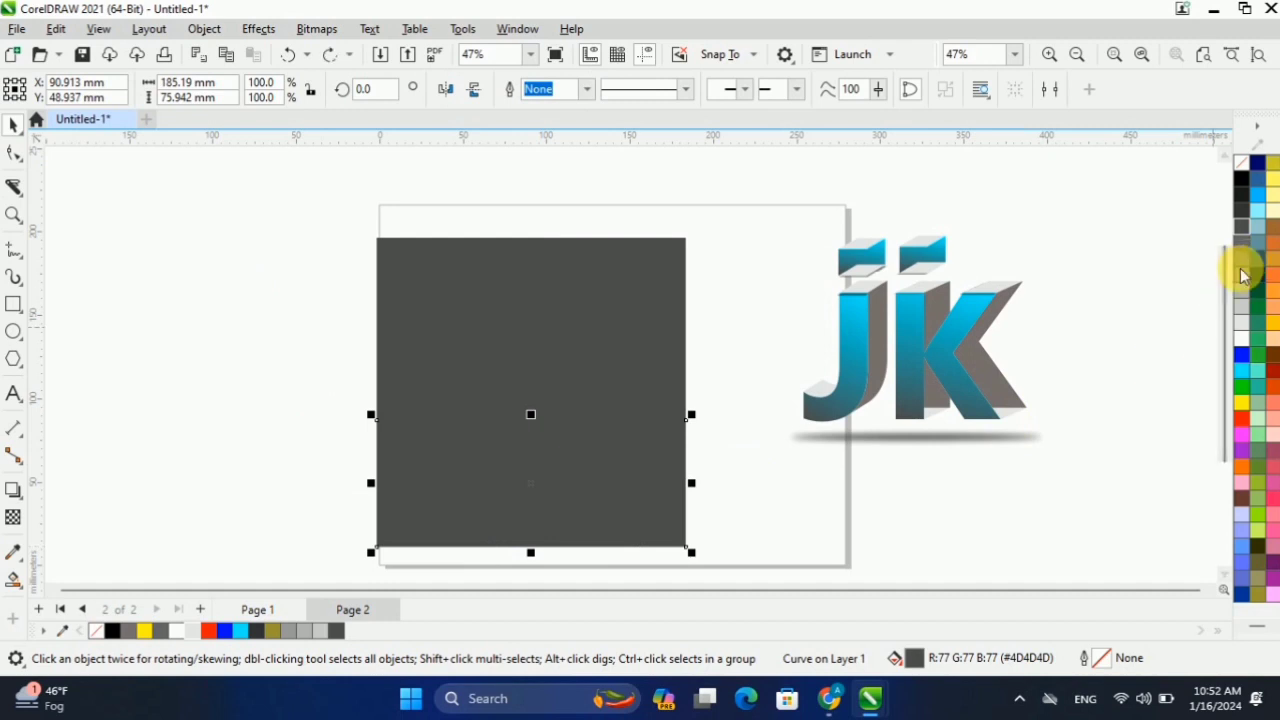
Fill the lower piece of the split background square with light gray.
{"action": "left_click", "coordinate": [1240, 316]}
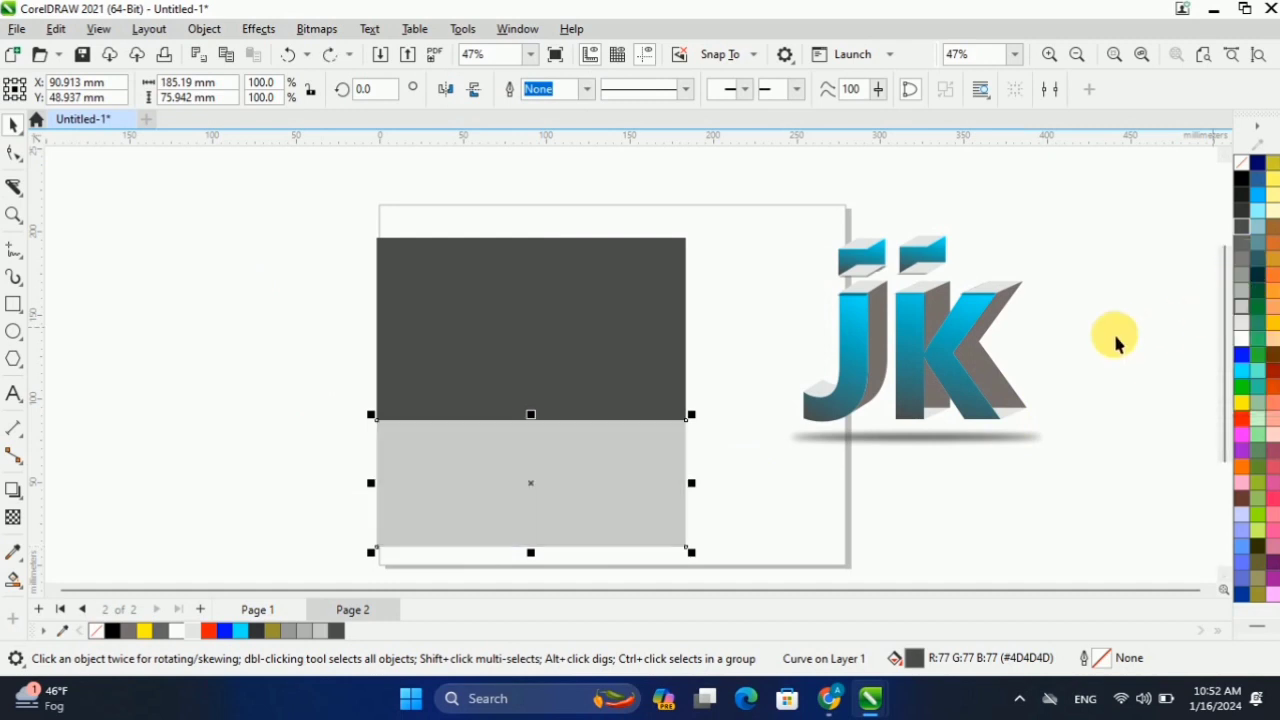
{"action": "left_click", "coordinate": [853, 500]}
{"action": "left_click", "coordinate": [646, 314]}
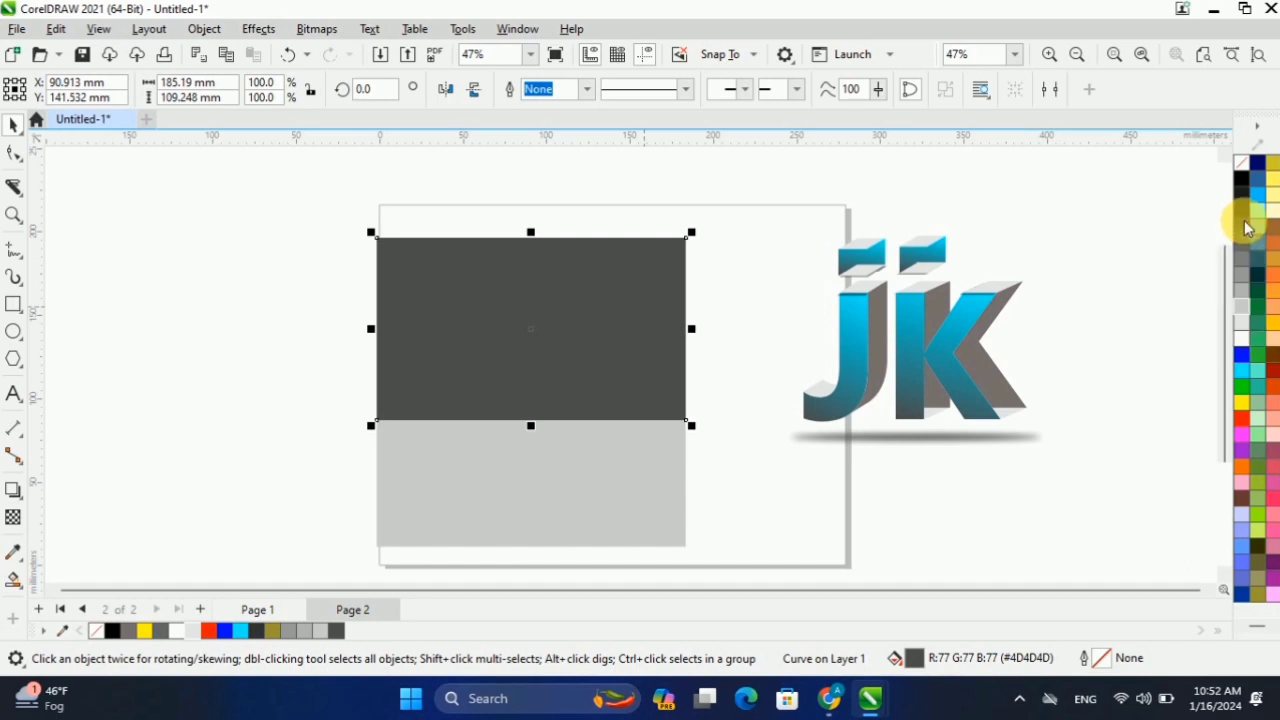
{"action": "left_click", "coordinate": [798, 321]}
{"action": "scroll", "coordinate": [644, 390], "scroll_direction": "down", "scroll_amount": 2}
{"action": "scroll", "coordinate": [500, 407], "scroll_direction": "up", "scroll_amount": 2}
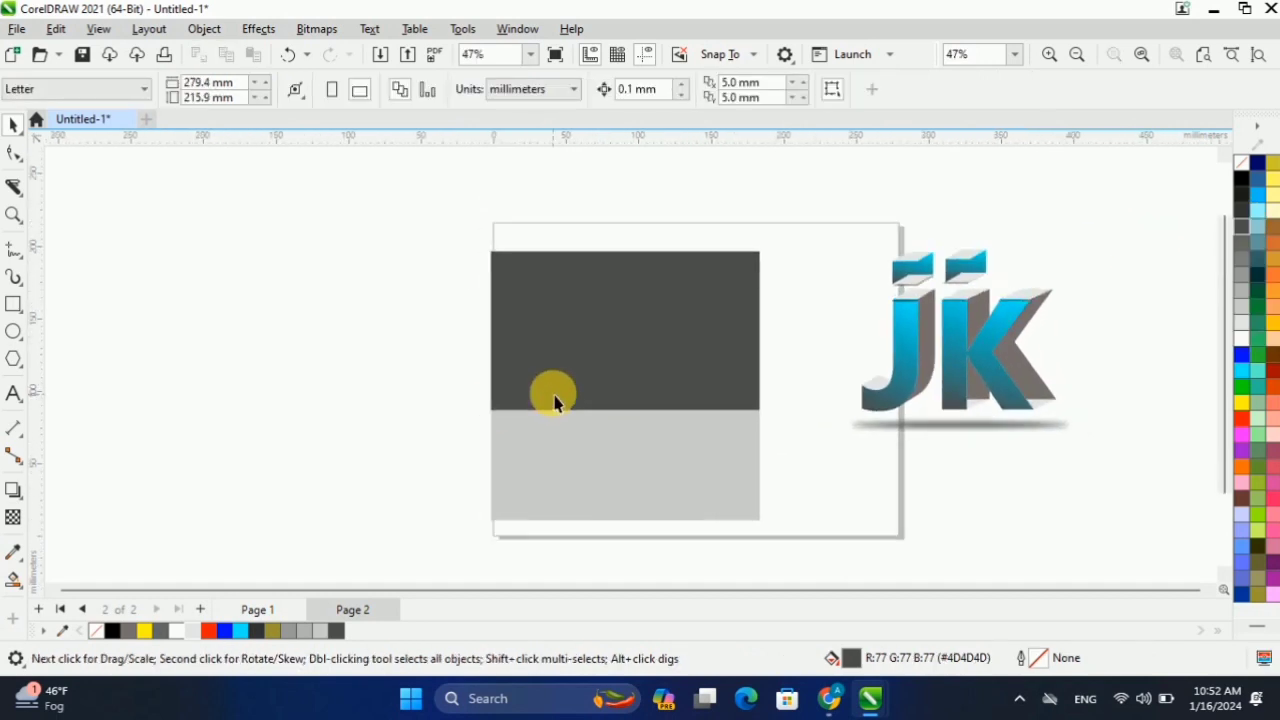
Move the grouped JK lettering onto the two-tone background square.
{"action": "left_click_drag", "start_coordinate": [1057, 343], "coordinate": [700, 377]}
{"action": "scroll", "coordinate": [697, 382], "scroll_direction": "down", "scroll_amount": 1}
{"action": "left_click", "coordinate": [850, 330]}
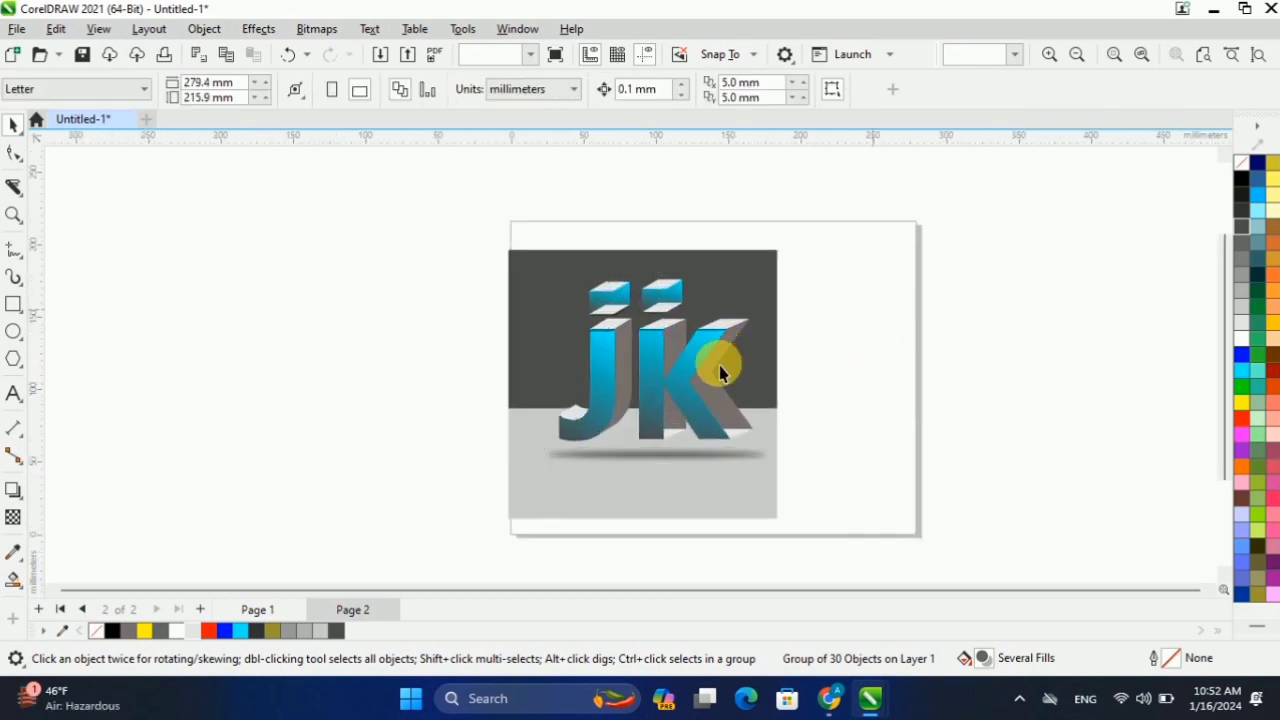
{"action": "left_click", "coordinate": [1259, 56]}
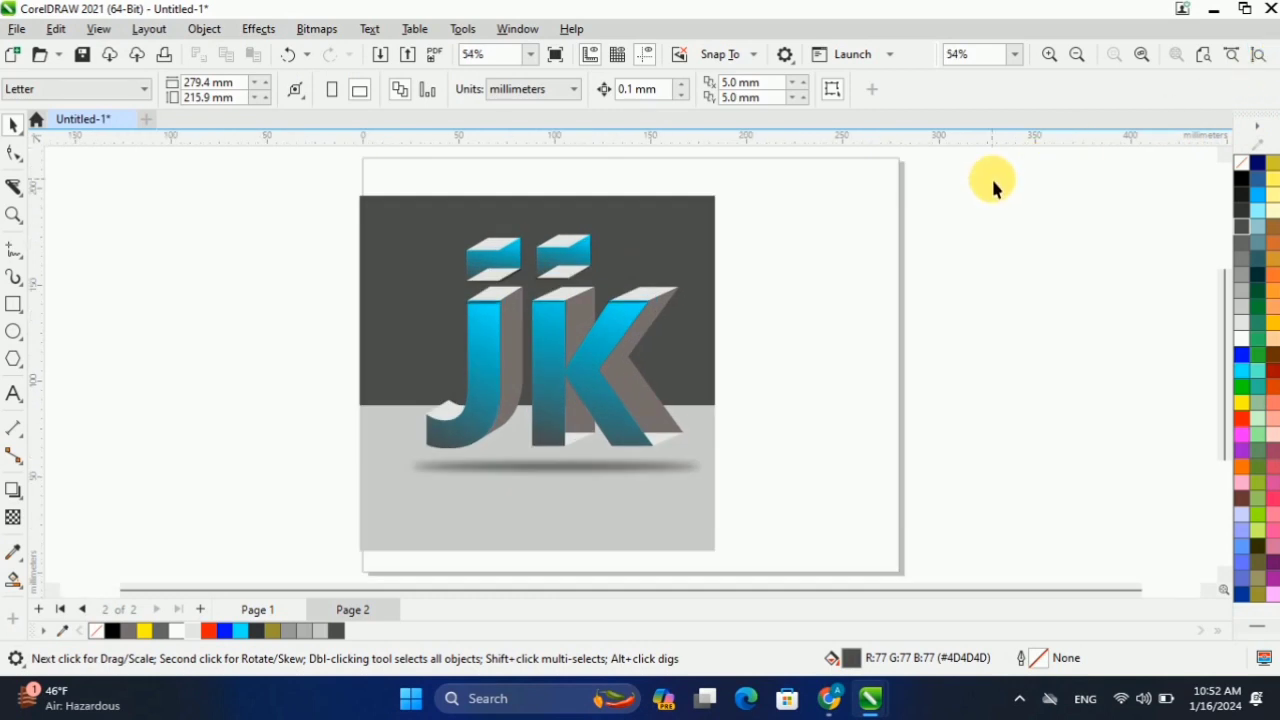
Select the lettering and both background pieces and scale them up together to about 395 mm square.
{"action": "scroll", "coordinate": [608, 272], "scroll_direction": "down", "scroll_amount": 4}
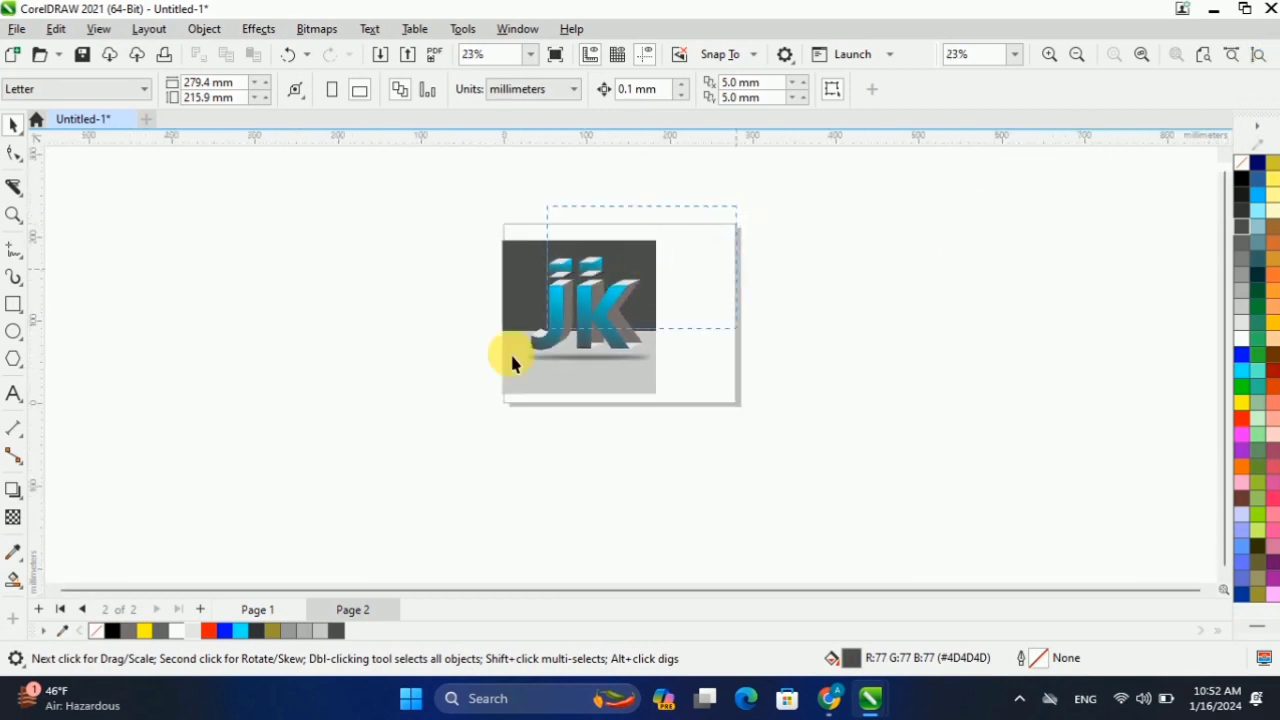
{"action": "left_click_drag", "start_coordinate": [512, 357], "coordinate": [486, 408]}
{"action": "left_click_drag", "start_coordinate": [594, 315], "coordinate": [647, 316]}
{"action": "left_click_drag", "start_coordinate": [716, 400], "coordinate": [960, 491]}
{"action": "left_click", "coordinate": [1258, 56]}
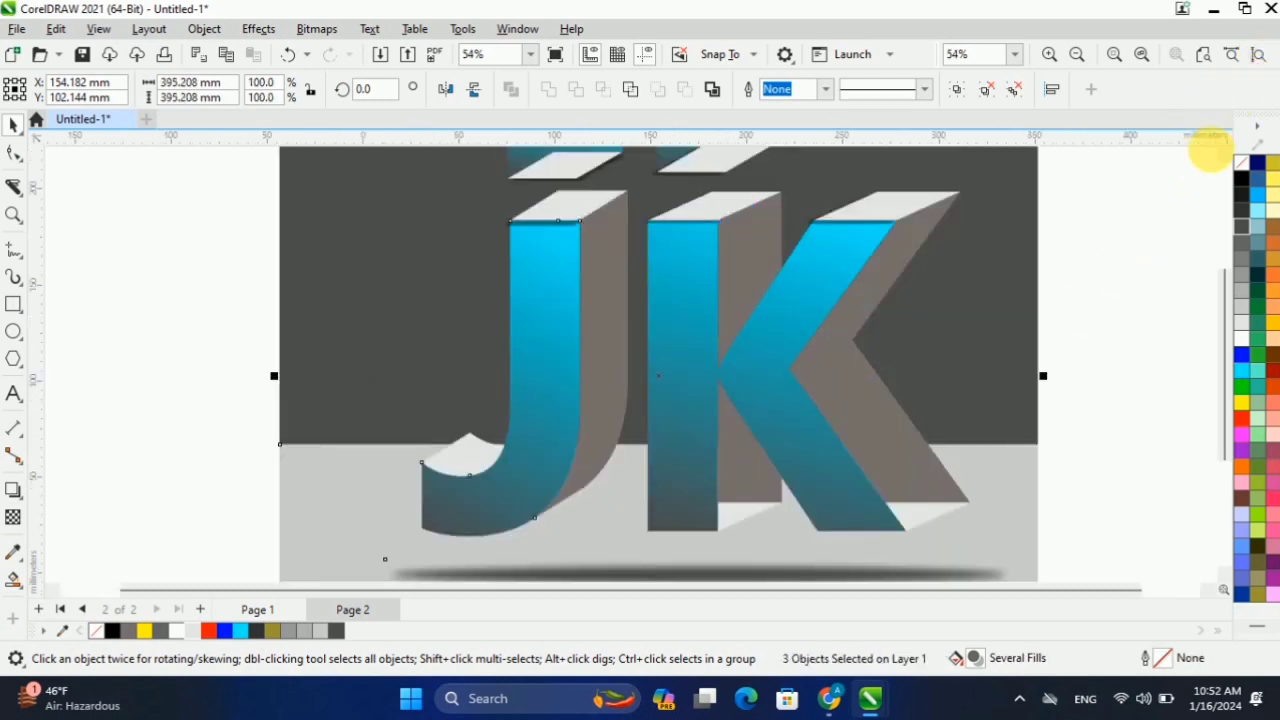
{"action": "left_click", "coordinate": [1177, 218]}
Try several gray fills on the upper background piece and settle on medium gray #808080.
{"action": "scroll", "coordinate": [666, 403], "scroll_direction": "down", "scroll_amount": 3}
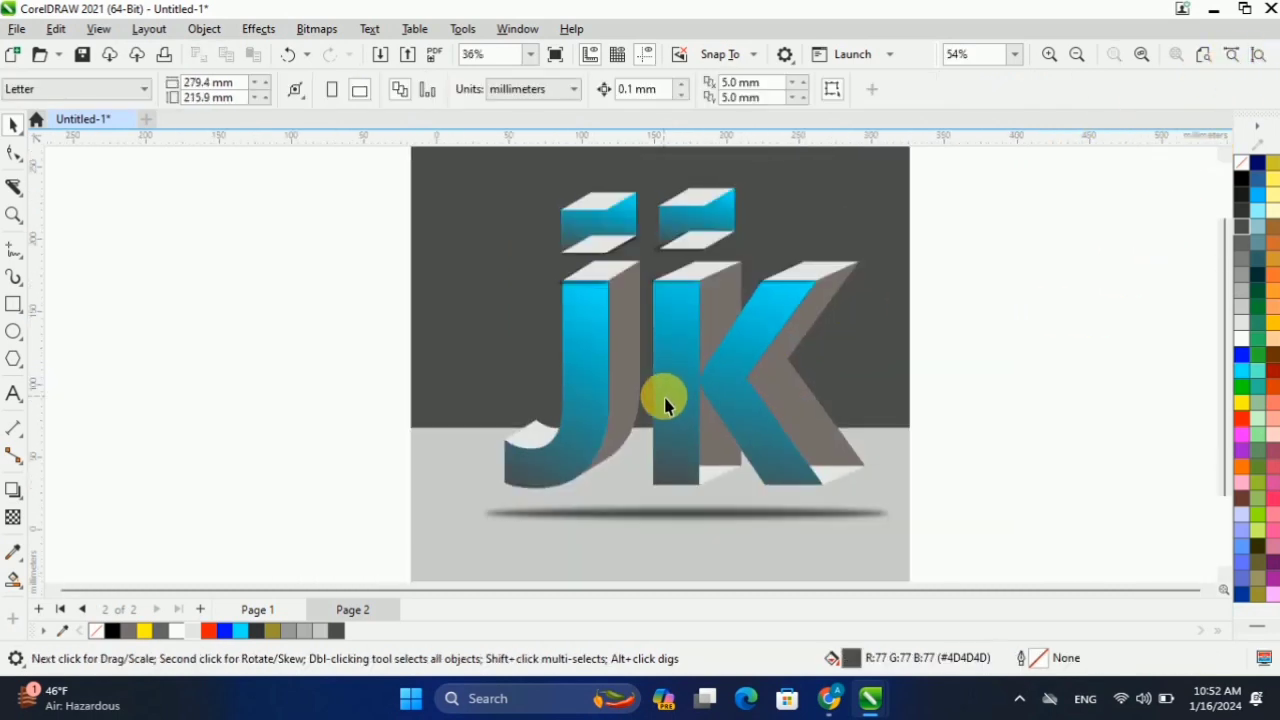
{"action": "left_click", "coordinate": [671, 357]}
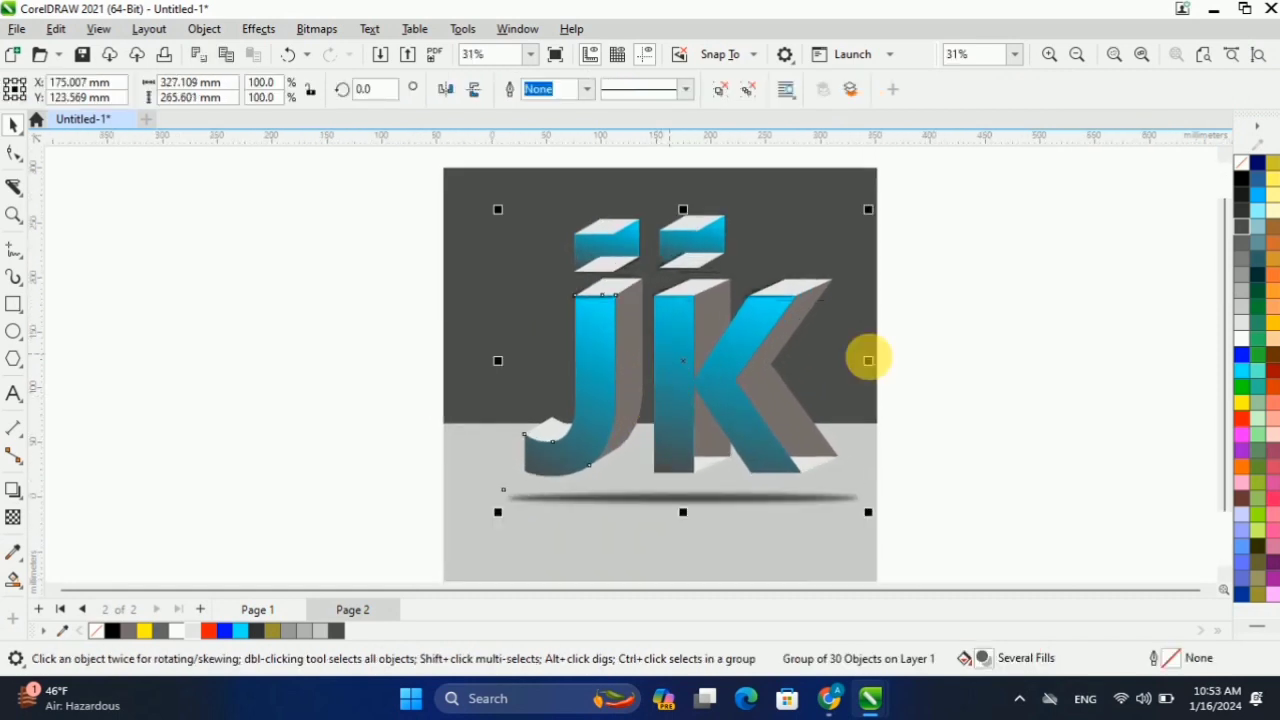
{"action": "left_click", "coordinate": [791, 192]}
{"action": "left_click", "coordinate": [1246, 248]}
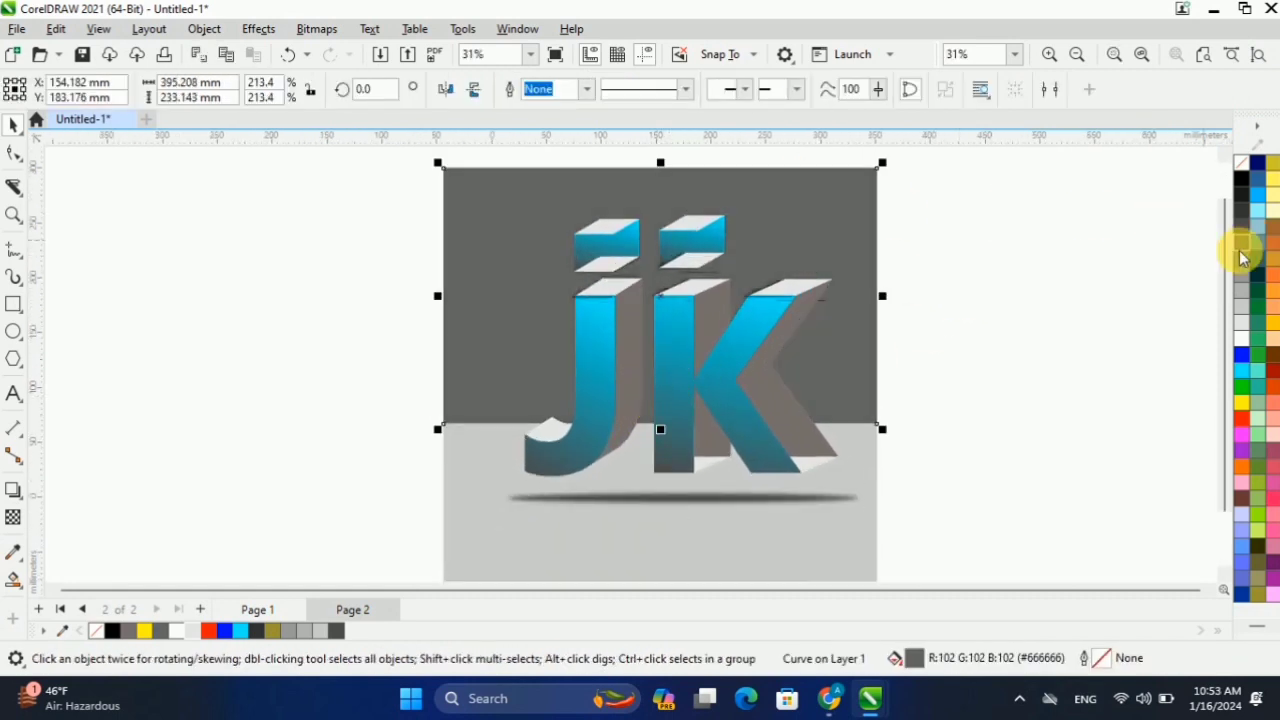
{"action": "left_click", "coordinate": [1241, 308]}
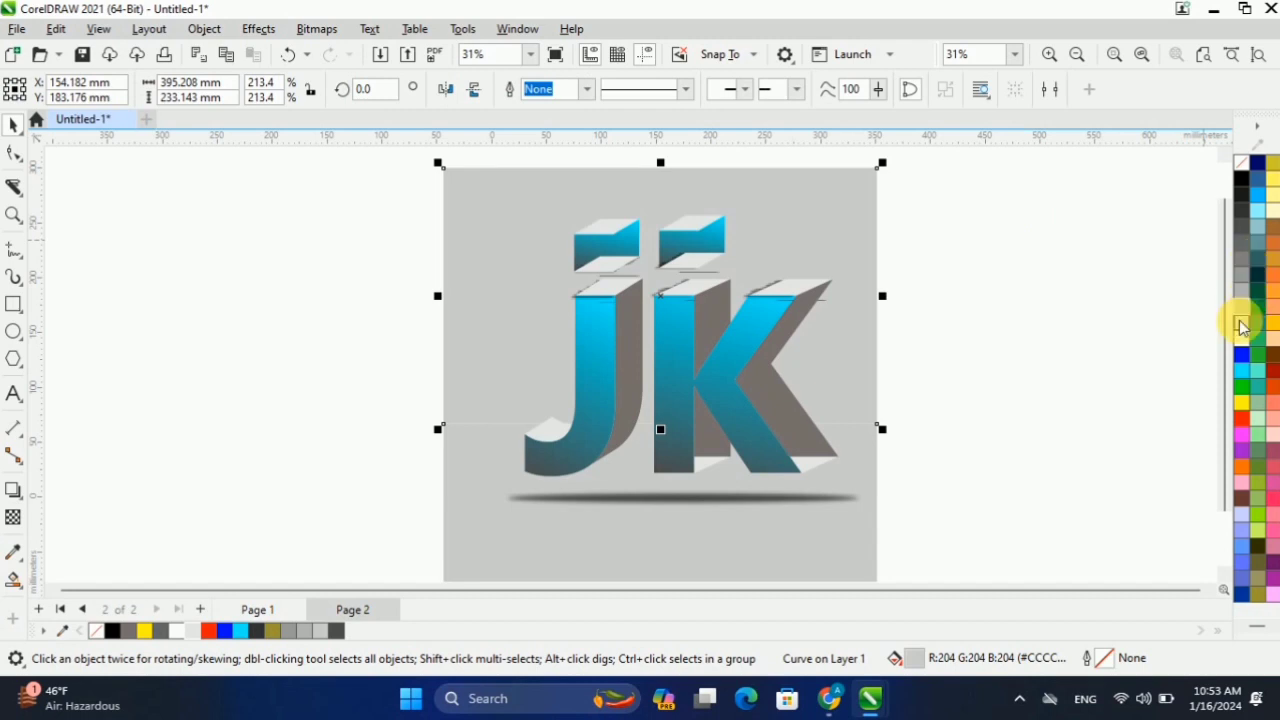
{"action": "left_click", "coordinate": [1241, 324]}
{"action": "left_click", "coordinate": [1241, 259]}
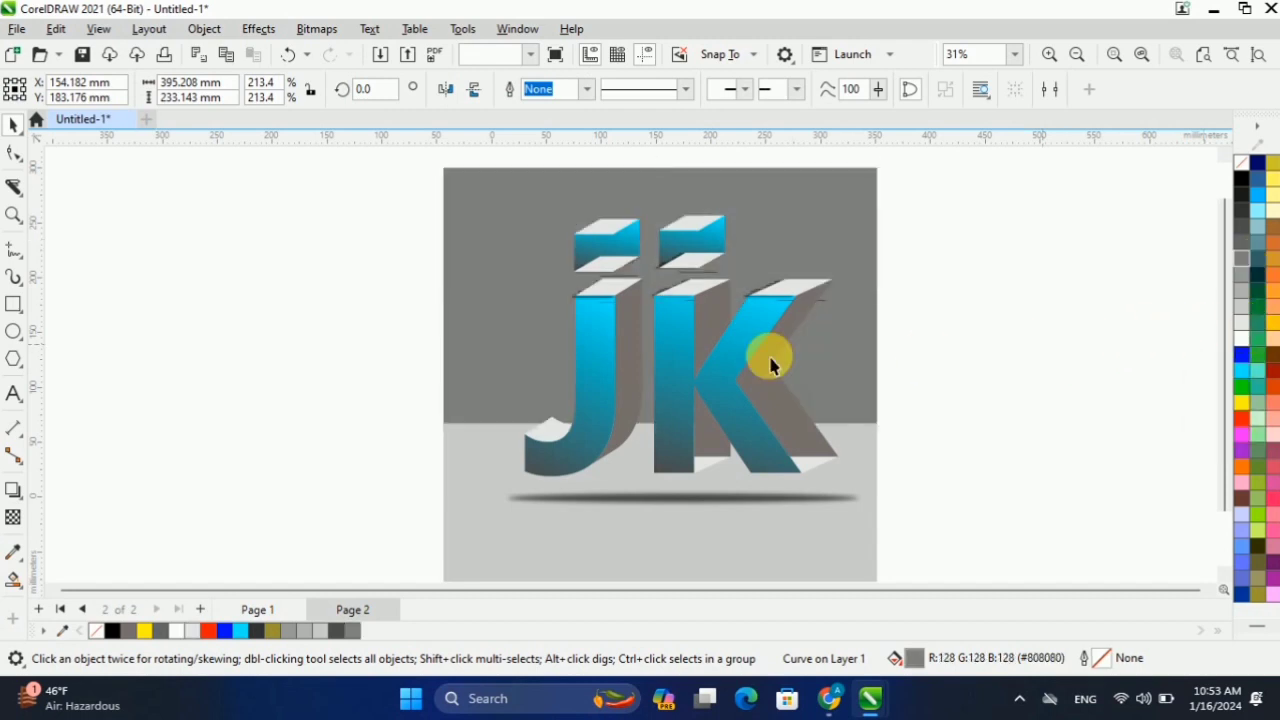
Move the JK lettering group sideways off the background and inspect its faces and shadows.
{"action": "left_click", "coordinate": [674, 371]}
{"action": "left_click_drag", "start_coordinate": [674, 371], "coordinate": [316, 381]}
{"action": "left_click", "coordinate": [314, 271]}
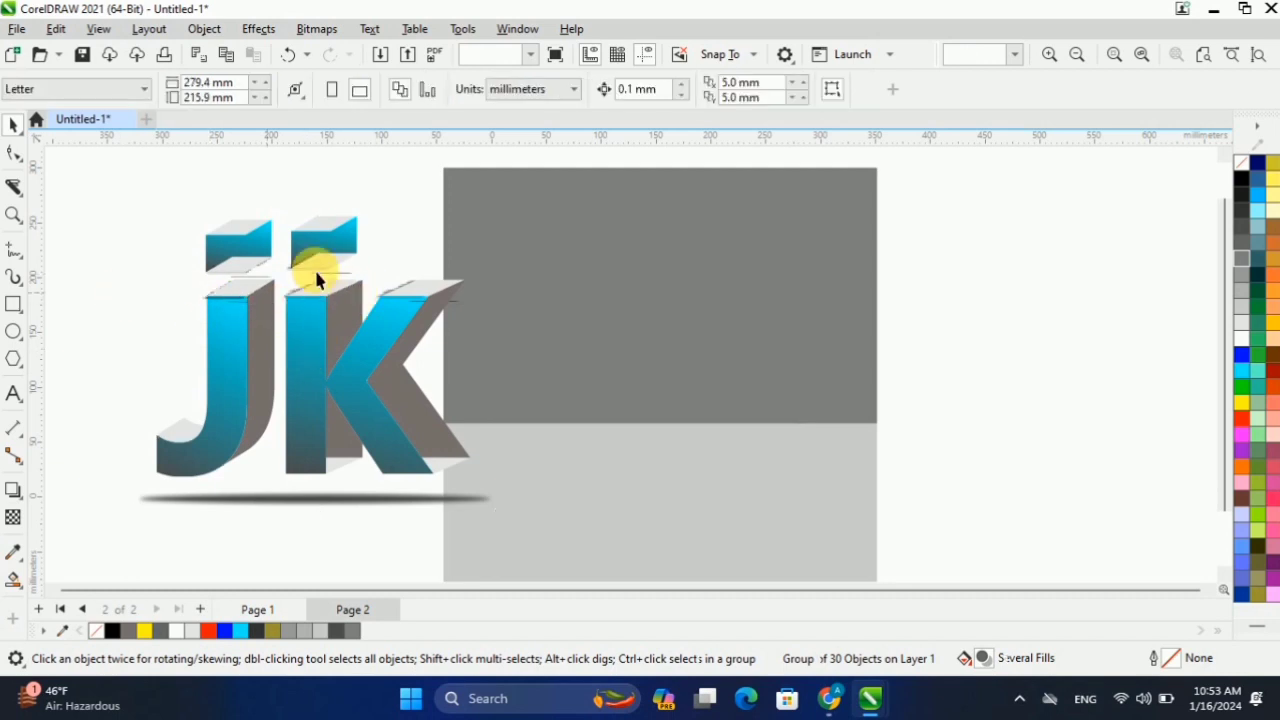
{"action": "scroll", "coordinate": [314, 265], "scroll_direction": "up", "scroll_amount": 4}
{"action": "scroll", "coordinate": [396, 320], "scroll_direction": "down", "scroll_amount": 5}
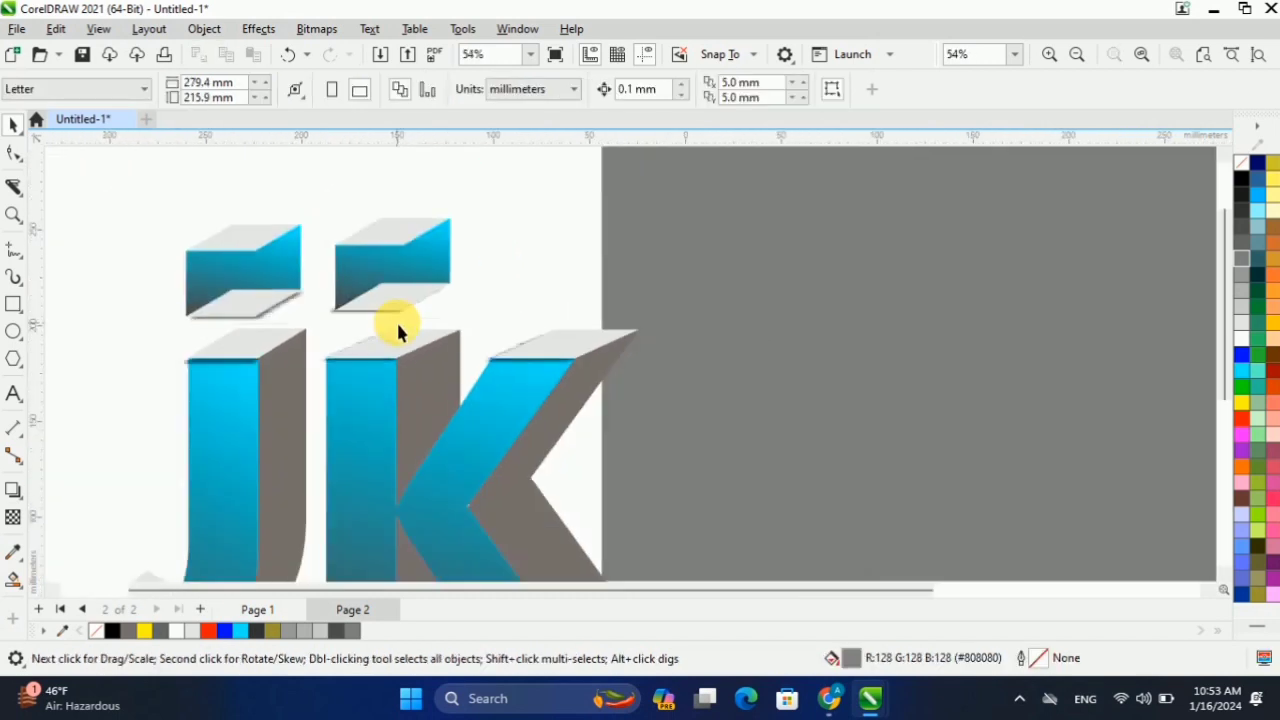
Remove the outline from the JK lettering group.
{"action": "left_click", "coordinate": [393, 320]}
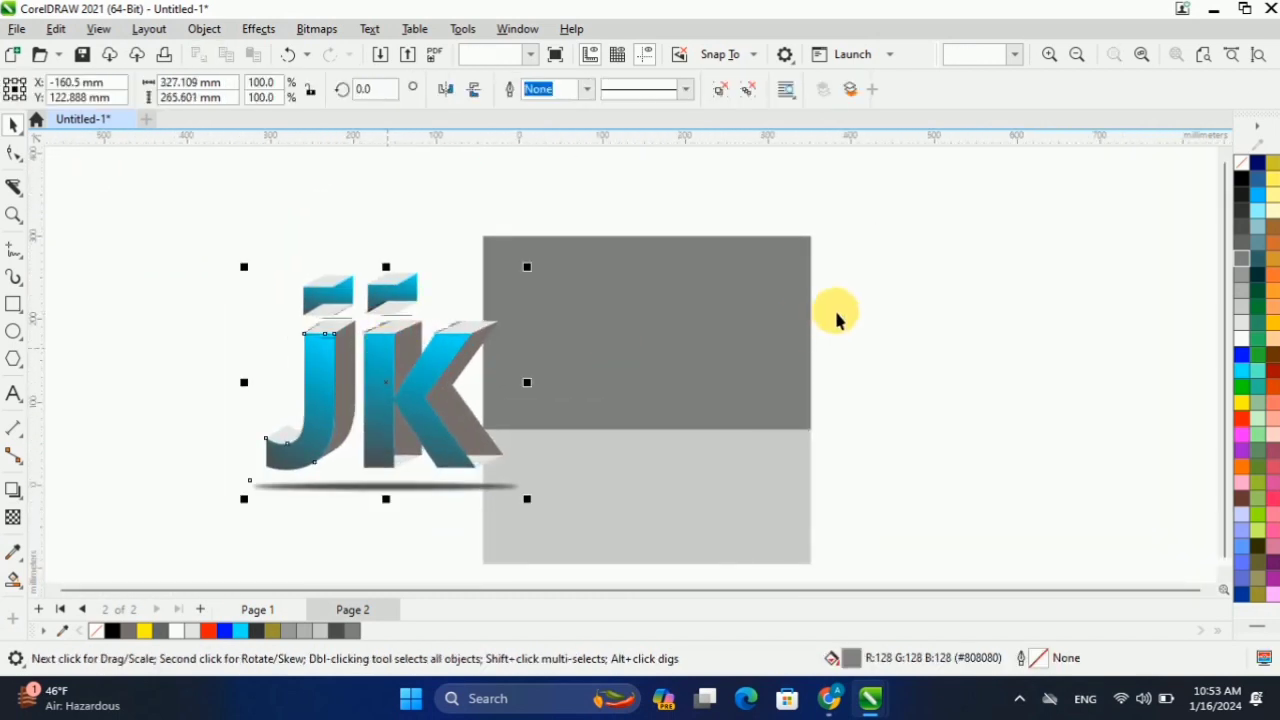
{"action": "right_click", "coordinate": [1245, 166]}
{"action": "left_click", "coordinate": [1231, 176]}
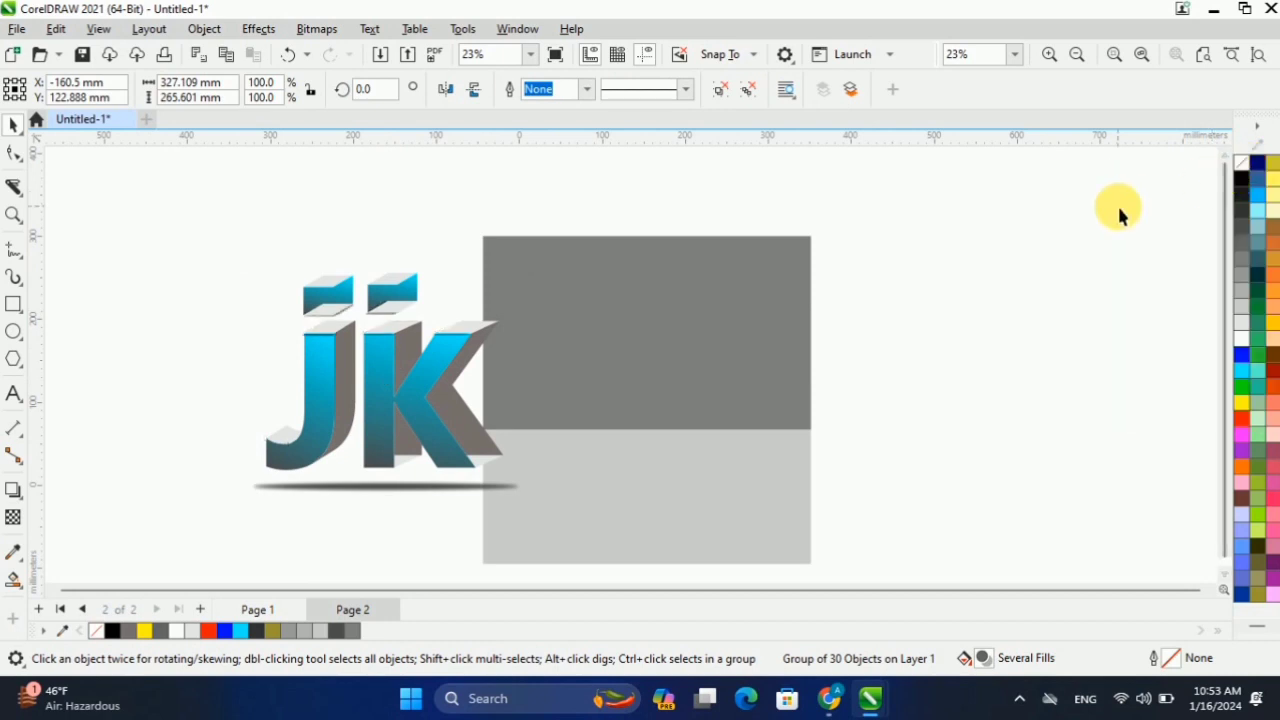
Move the lettering group back onto the background and scale it down to about 235 mm by 190 mm.
{"action": "left_click", "coordinate": [392, 378]}
{"action": "left_click_drag", "start_coordinate": [392, 379], "coordinate": [668, 395]}
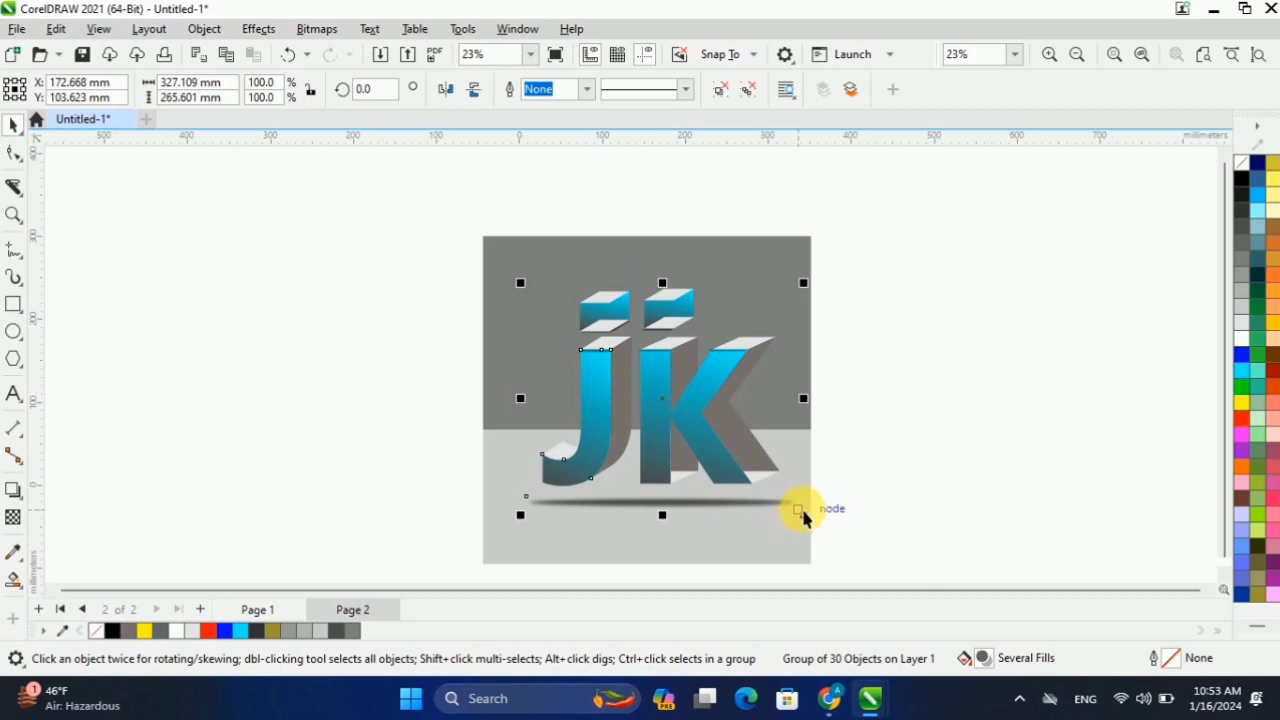
{"action": "left_click_drag", "start_coordinate": [812, 528], "coordinate": [757, 480]}
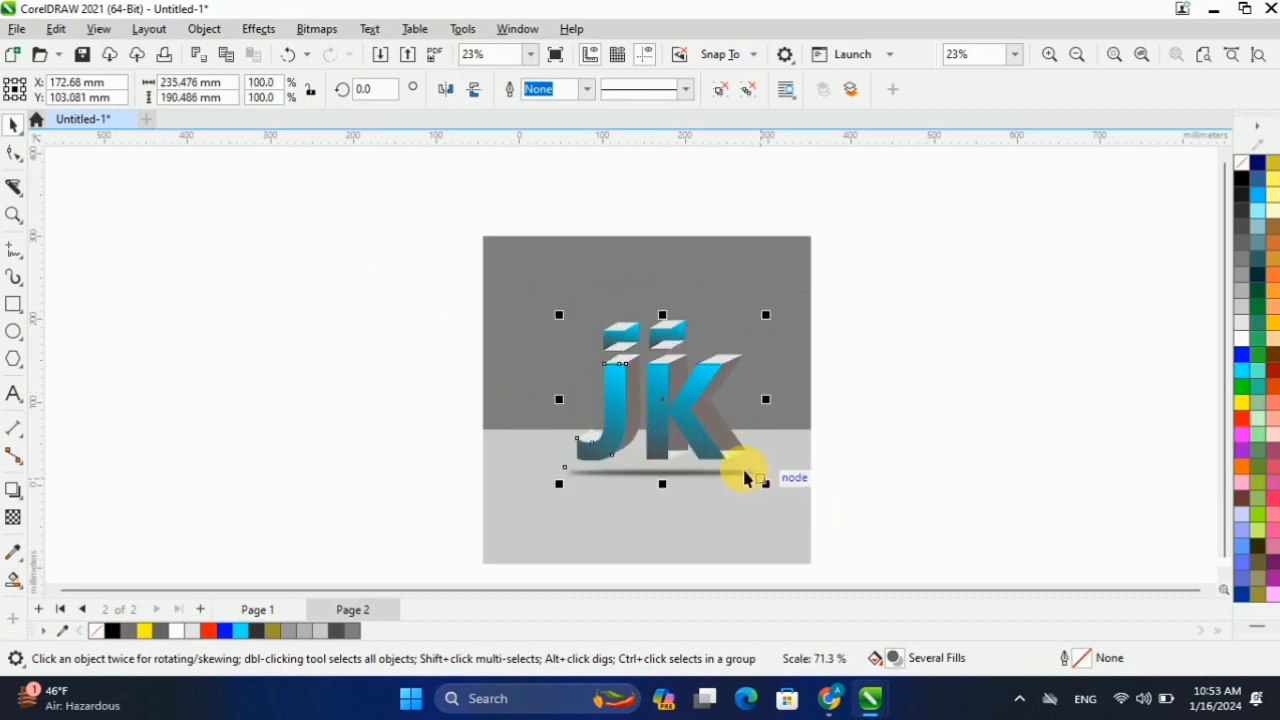
{"action": "left_click", "coordinate": [975, 365]}
Center the lettering group horizontally and vertically on the upper background piece.
{"action": "mouse_move", "coordinate": [680, 400]}
{"action": "left_mouse_down"}
{"action": "mouse_move", "coordinate": [674, 411]}
{"action": "mouse_move", "coordinate": [679, 401]}
{"action": "left_mouse_up"}
{"action": "left_click", "coordinate": [760, 302], "text": "shift"}
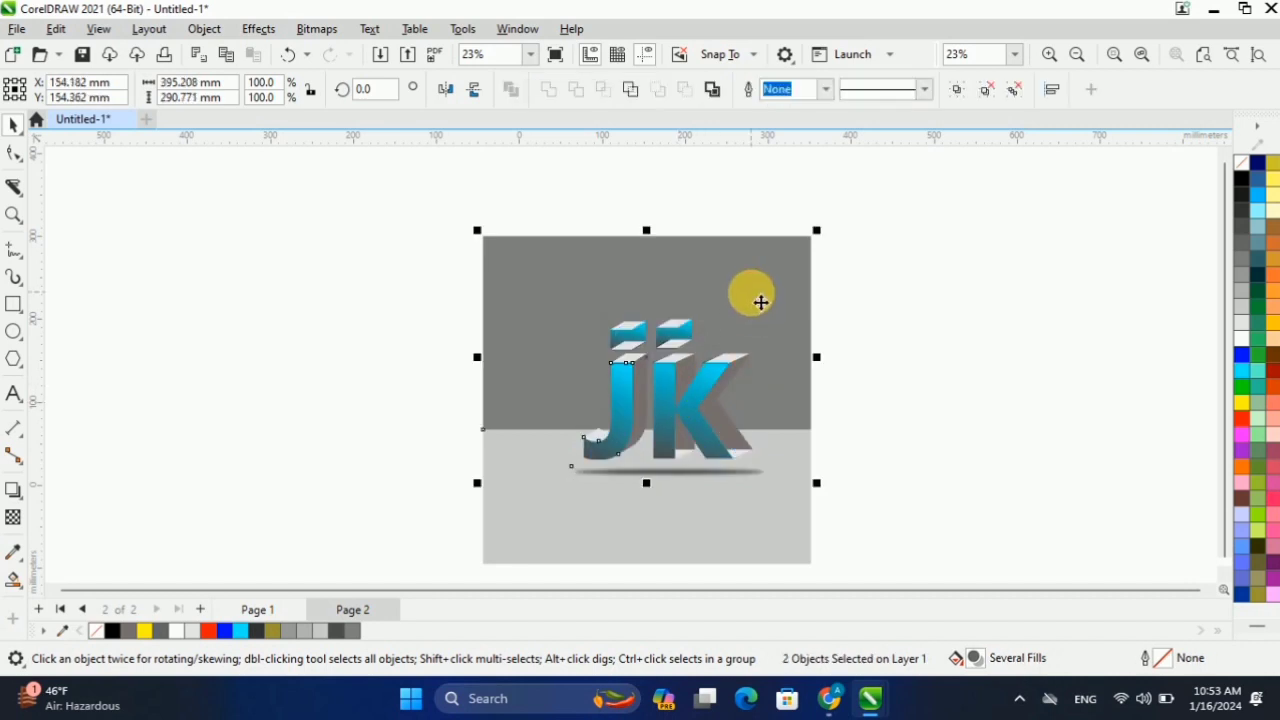
{"action": "left_click", "coordinate": [798, 520]}
{"action": "left_click", "coordinate": [755, 333], "text": "shift"}
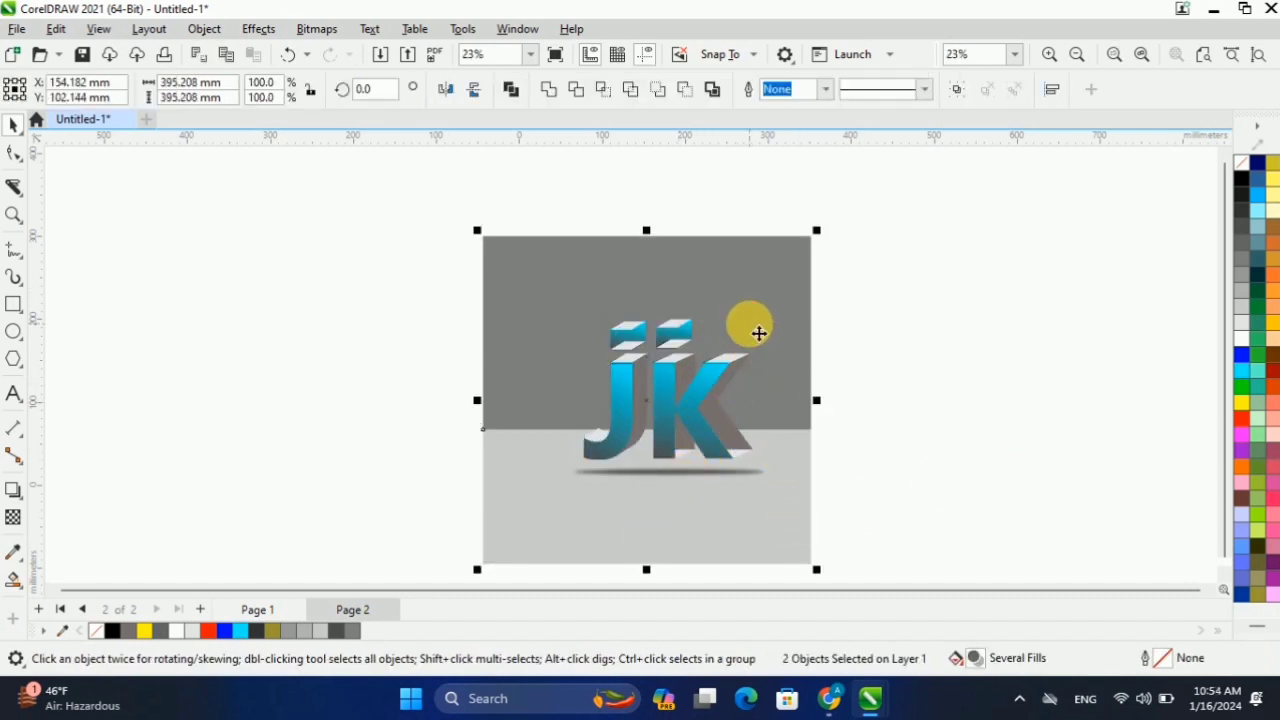
{"action": "left_click", "coordinate": [977, 266]}
{"action": "left_click", "coordinate": [694, 403]}
{"action": "left_click", "coordinate": [554, 298], "text": "shift"}
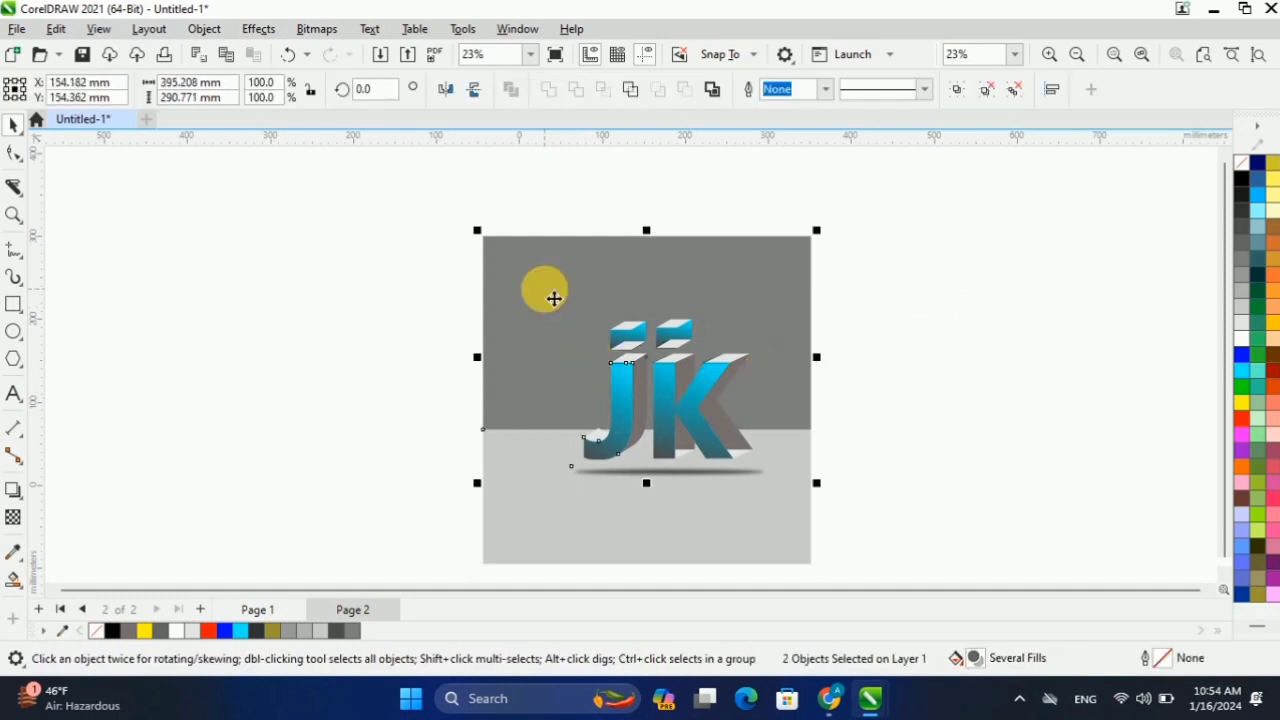
{"action": "key", "text": "c"}
{"action": "key", "text": "e"}
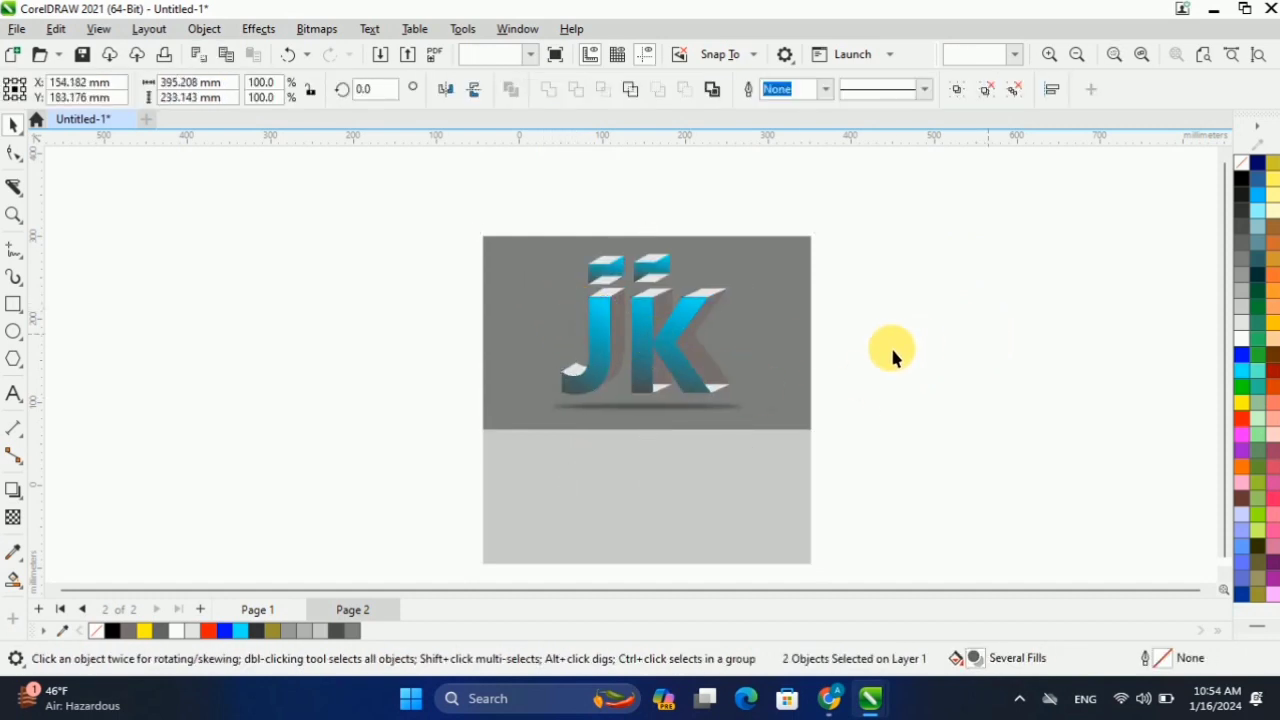
Group the upper and lower background pieces together.
{"action": "left_click", "coordinate": [890, 357]}
{"action": "left_click", "coordinate": [743, 491]}
{"action": "left_click", "coordinate": [681, 247], "text": "shift"}
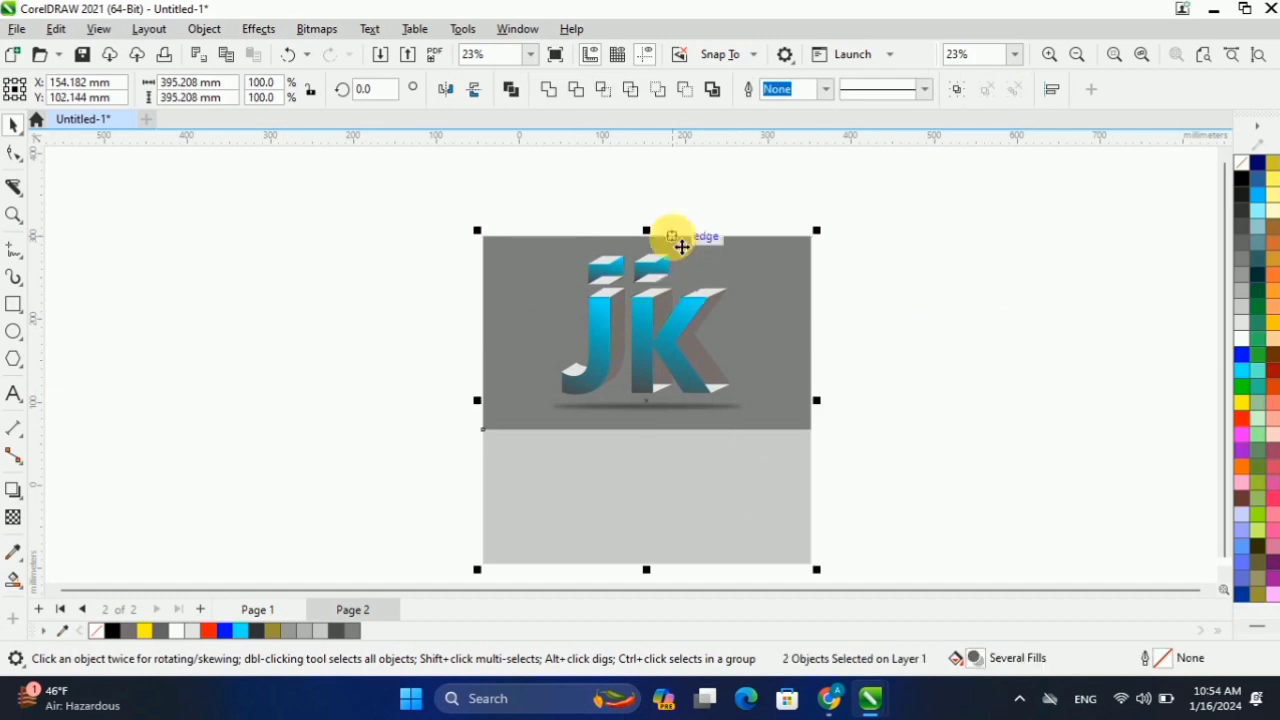
{"action": "key", "text": "ctrl+g"}
{"action": "left_click", "coordinate": [1010, 323]}
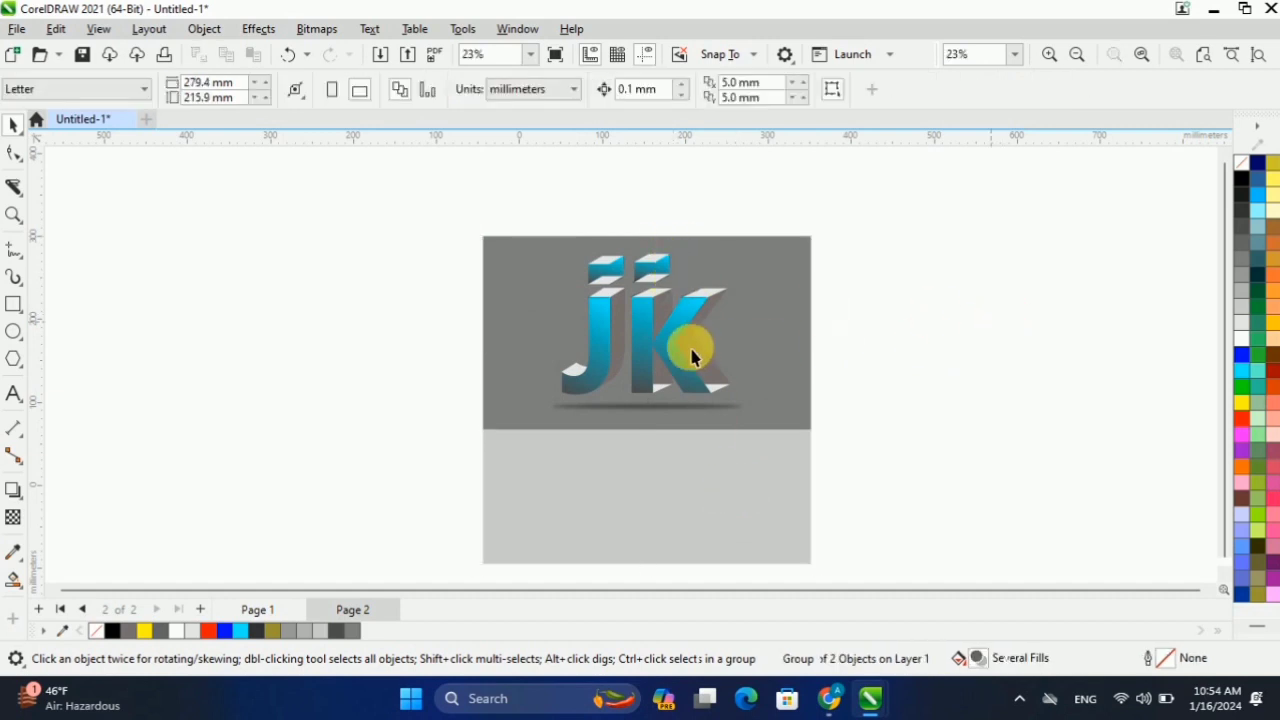
Center the lettering group horizontally and vertically on the grouped background.
{"action": "left_click", "coordinate": [692, 356]}
{"action": "left_click", "coordinate": [657, 467], "text": "shift"}
{"action": "key", "text": "c"}
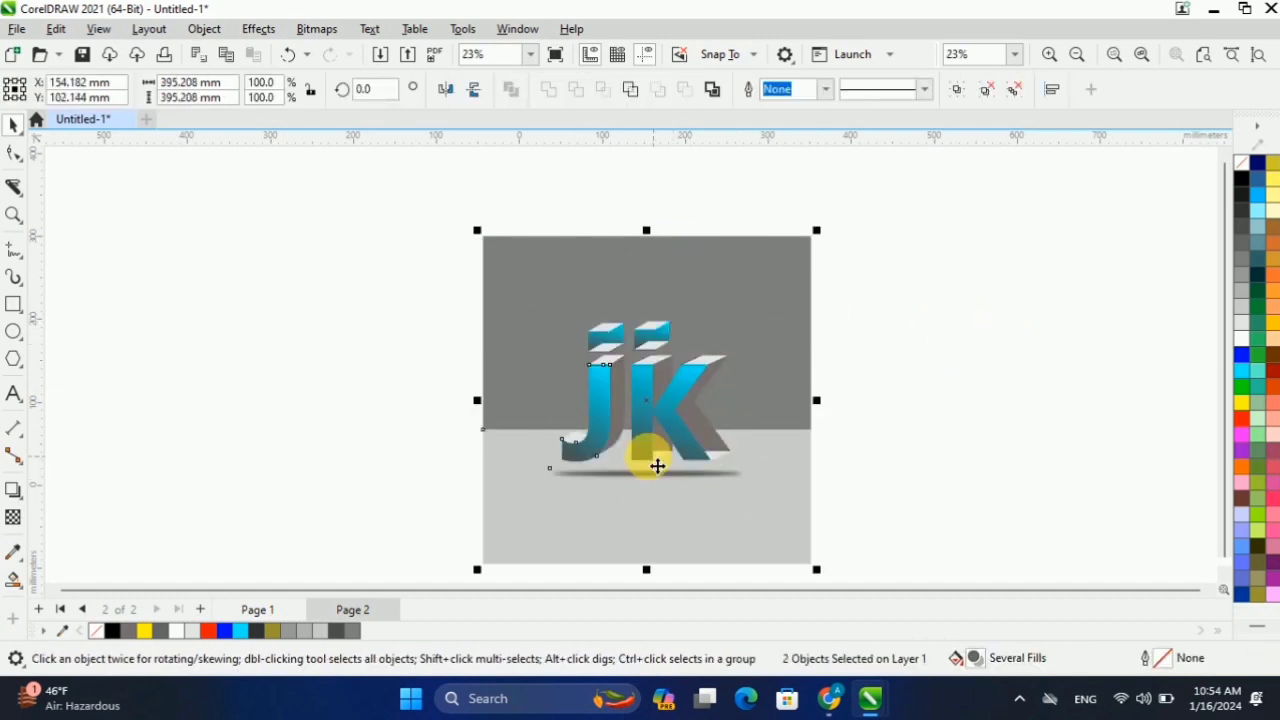
{"action": "left_click", "coordinate": [944, 405]}
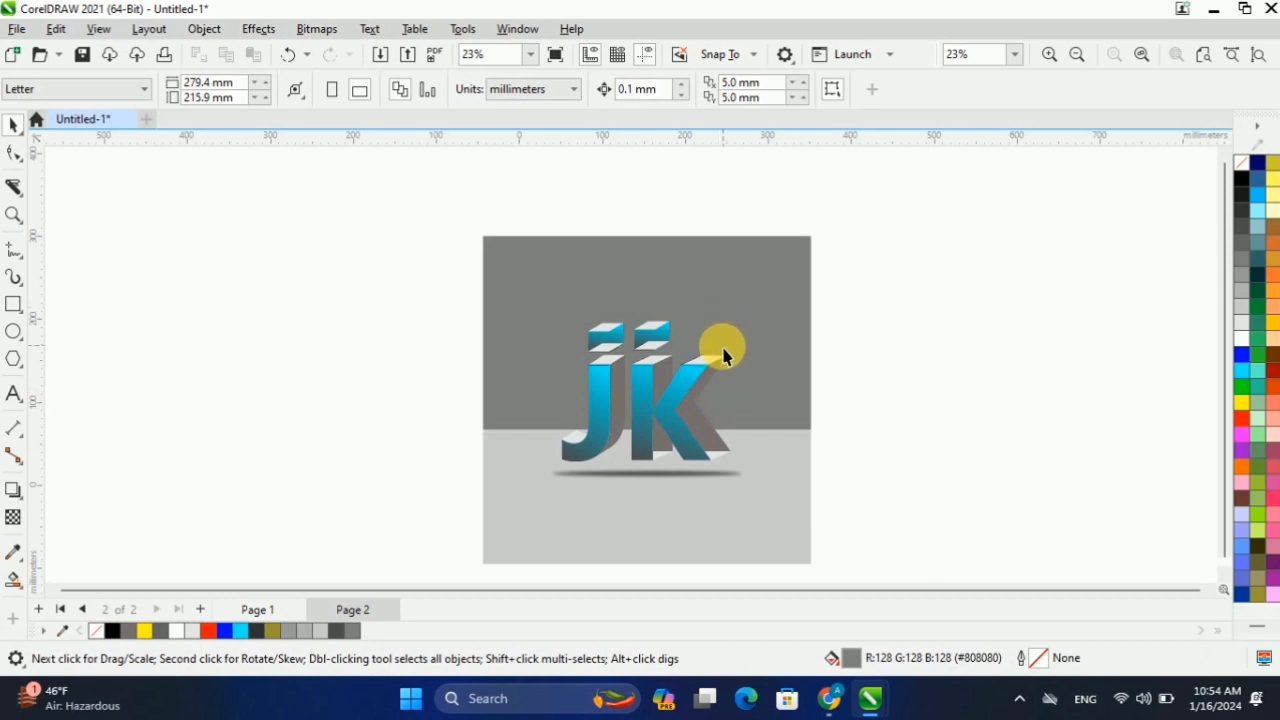
{"action": "left_click", "coordinate": [708, 365]}
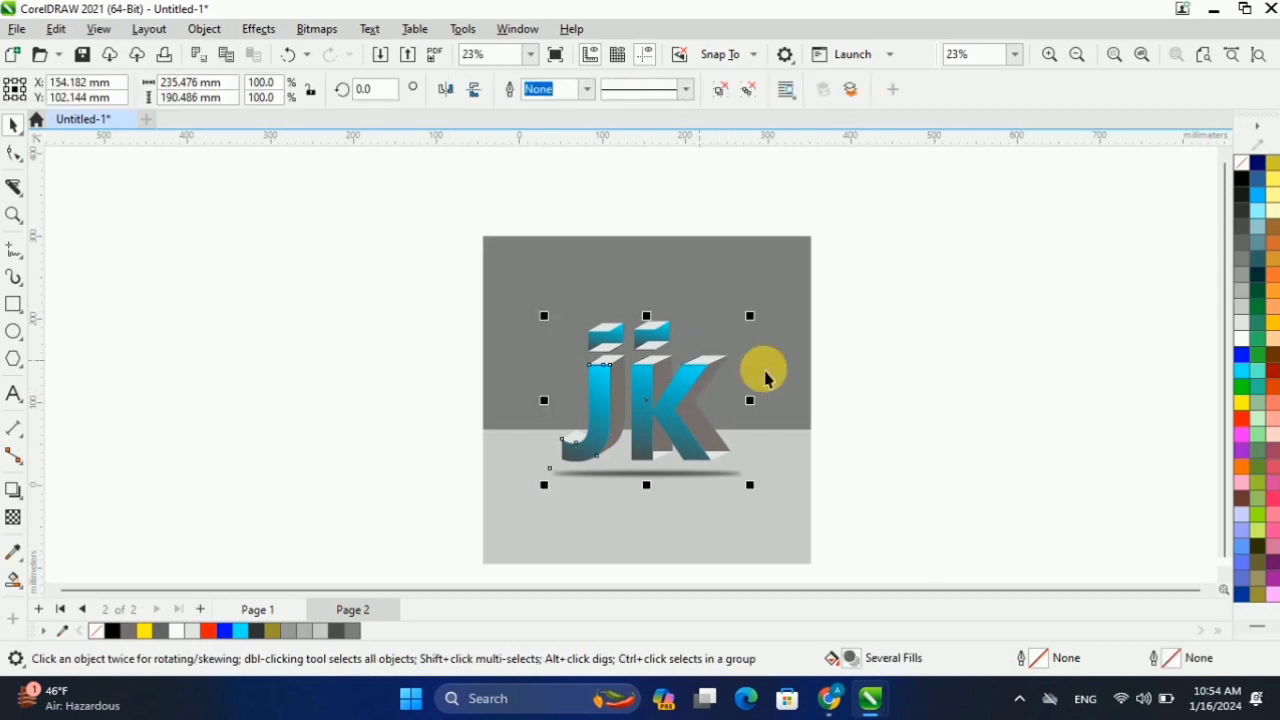
{"action": "left_click", "coordinate": [900, 193]}
{"action": "key", "text": "shift+F4"}
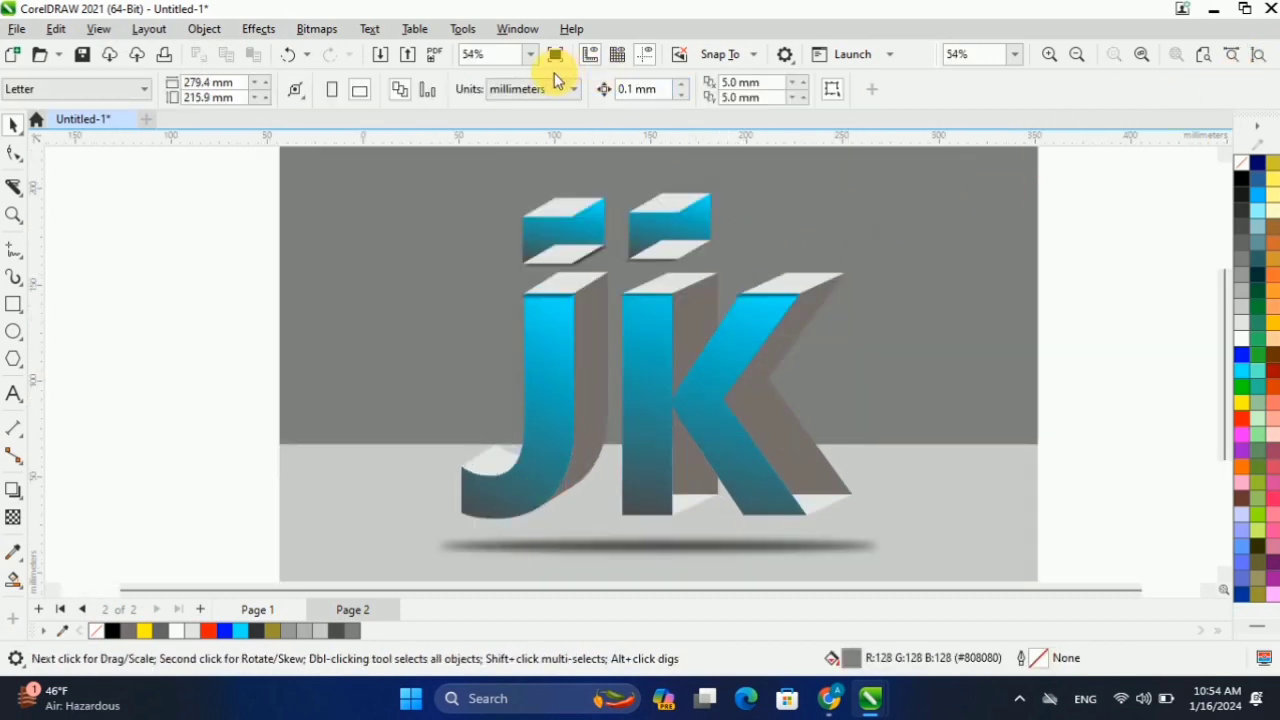